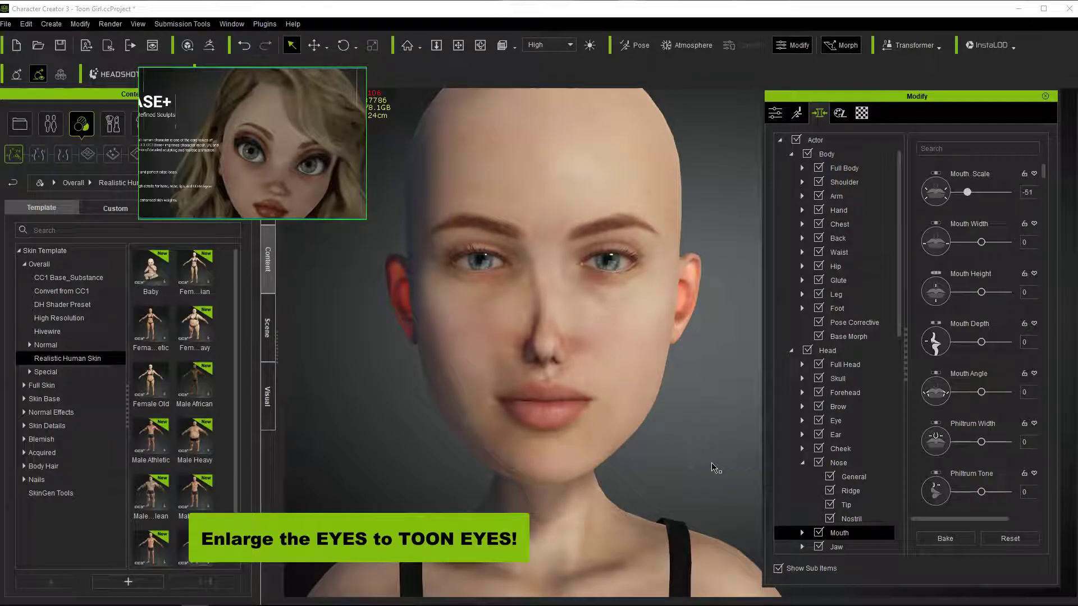
Enlarge the eyes with the Head group's Eye Scale morph, baking it at 100 and again at about 98.
click(713, 466)
click(700, 436)
mouse_move(624, 299)
mouse_down()
mouse_move(613, 284)
mouse_move(639, 285)
mouse_move(649, 305)
mouse_move(624, 286)
mouse_up()
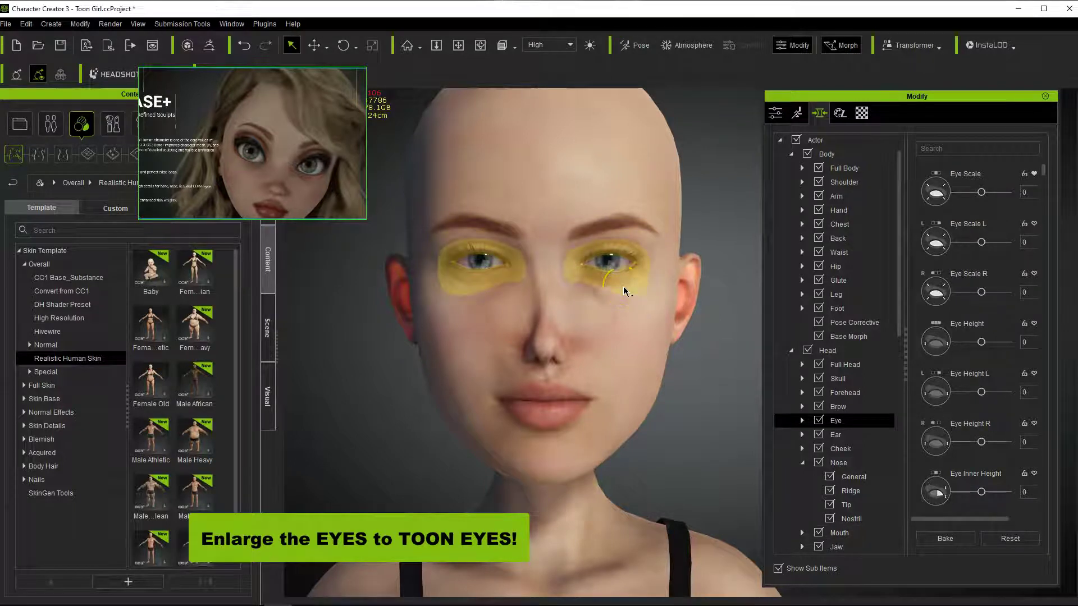
drag(921, 200, 975, 204)
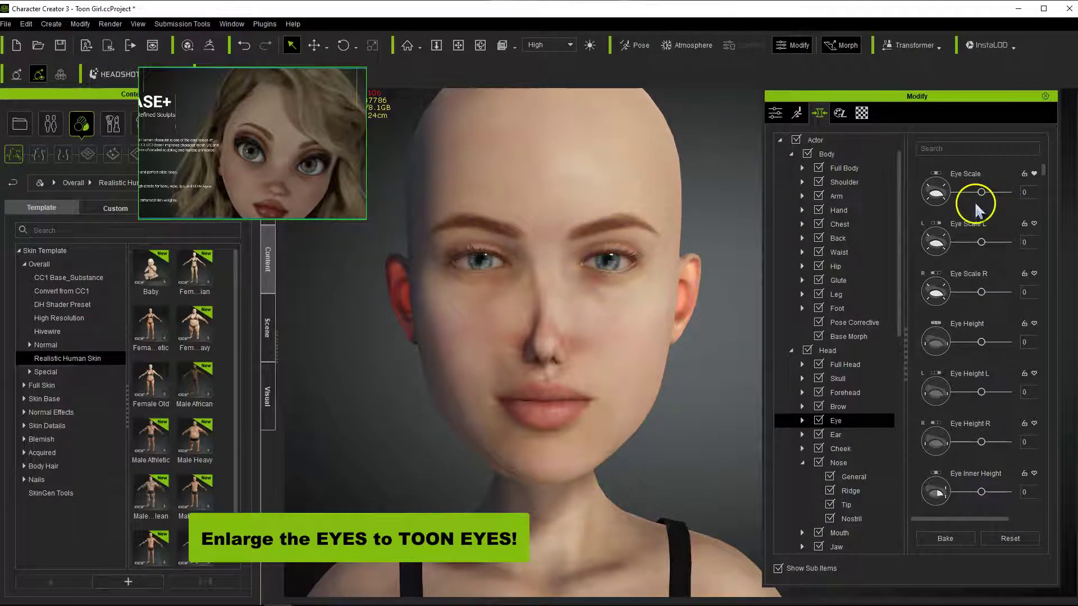
click(981, 193)
drag(982, 194, 1024, 197)
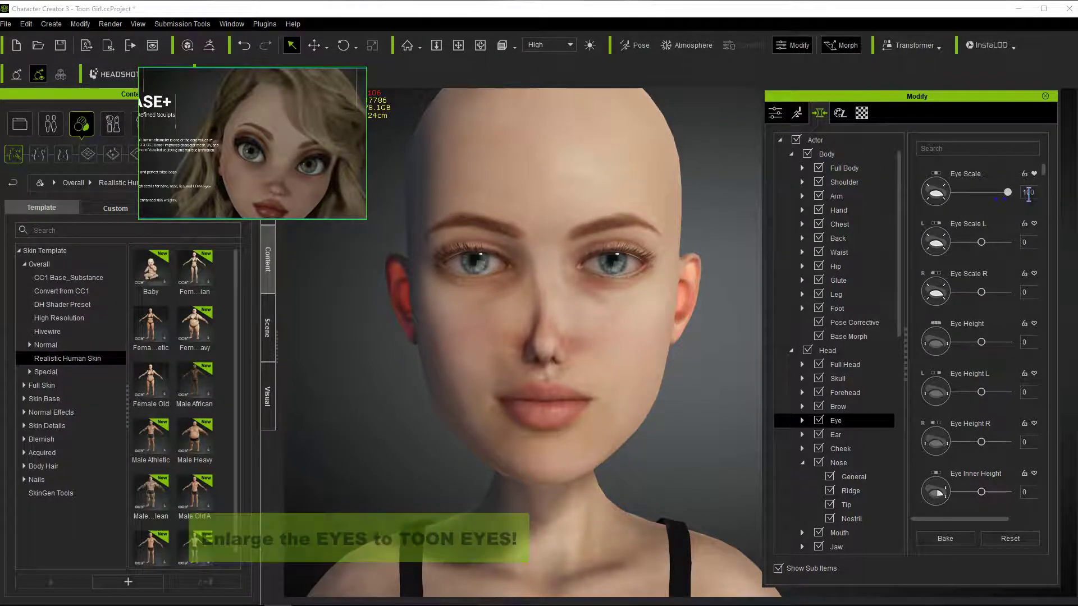
click(945, 539)
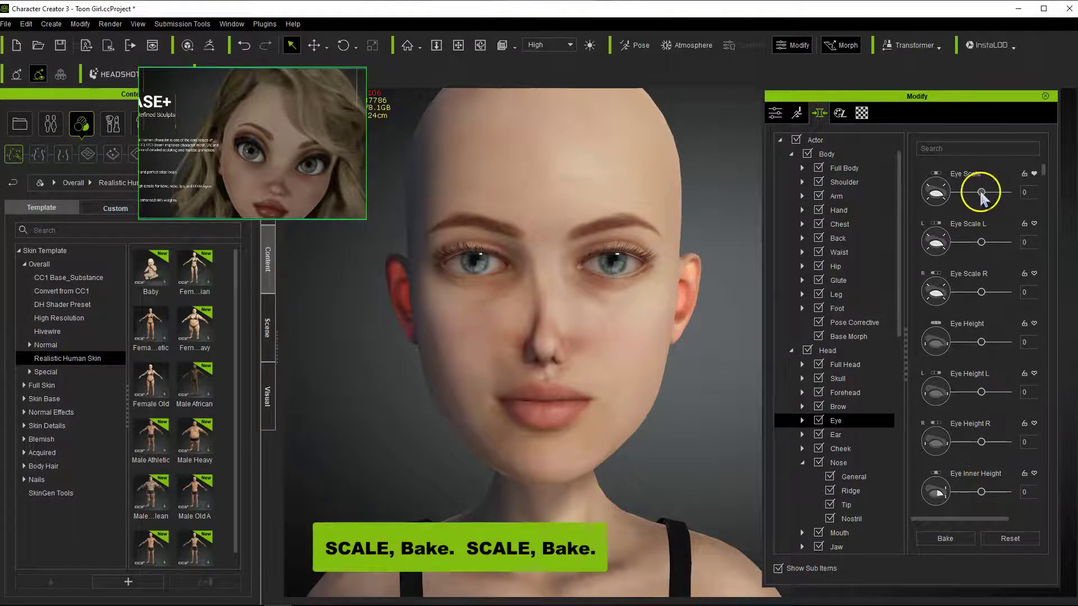
drag(981, 192, 1005, 197)
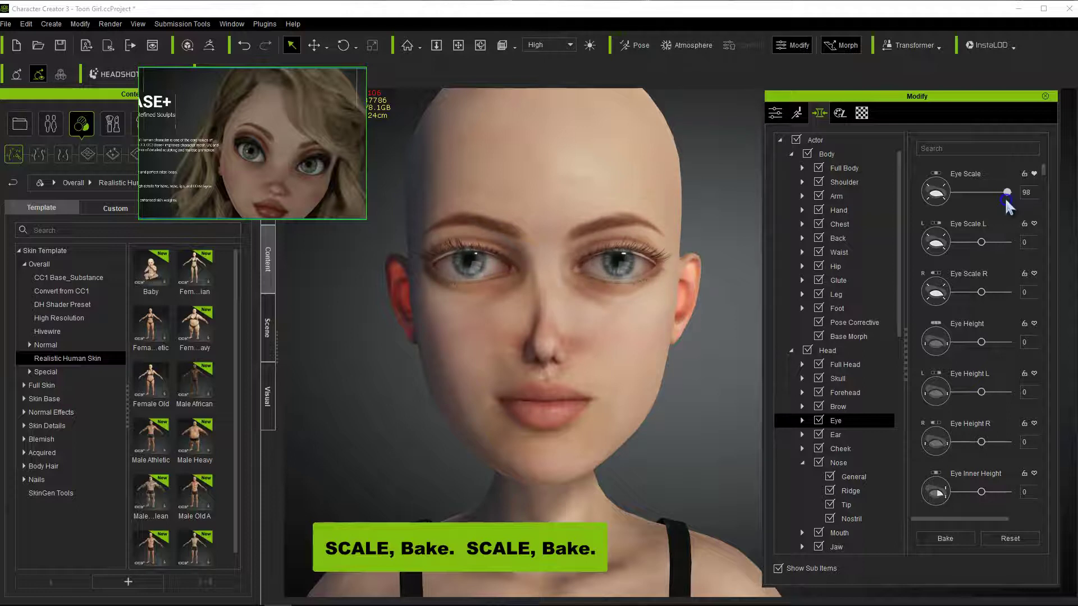
click(934, 536)
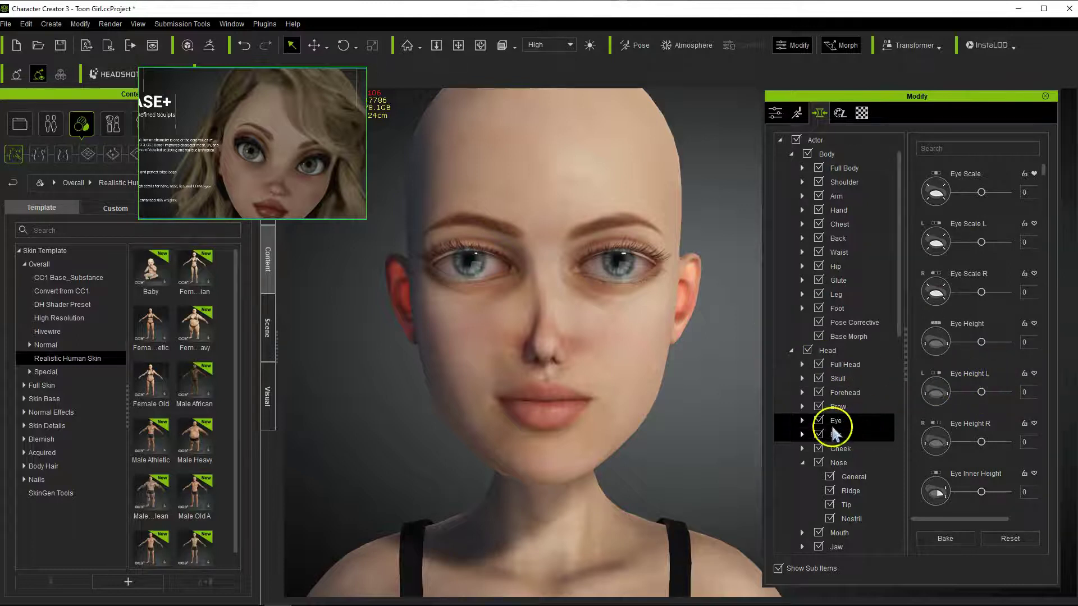
Set Eye Opening to 100 in the Headshot eye opening morphs to widen both eyes.
scroll(873, 455, down, 7)
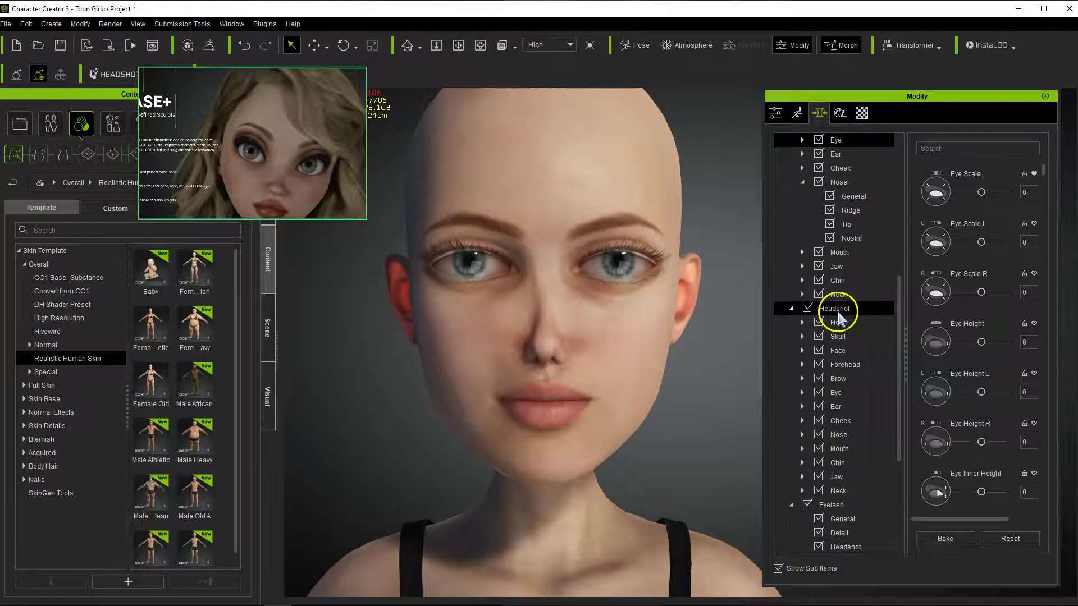
click(802, 393)
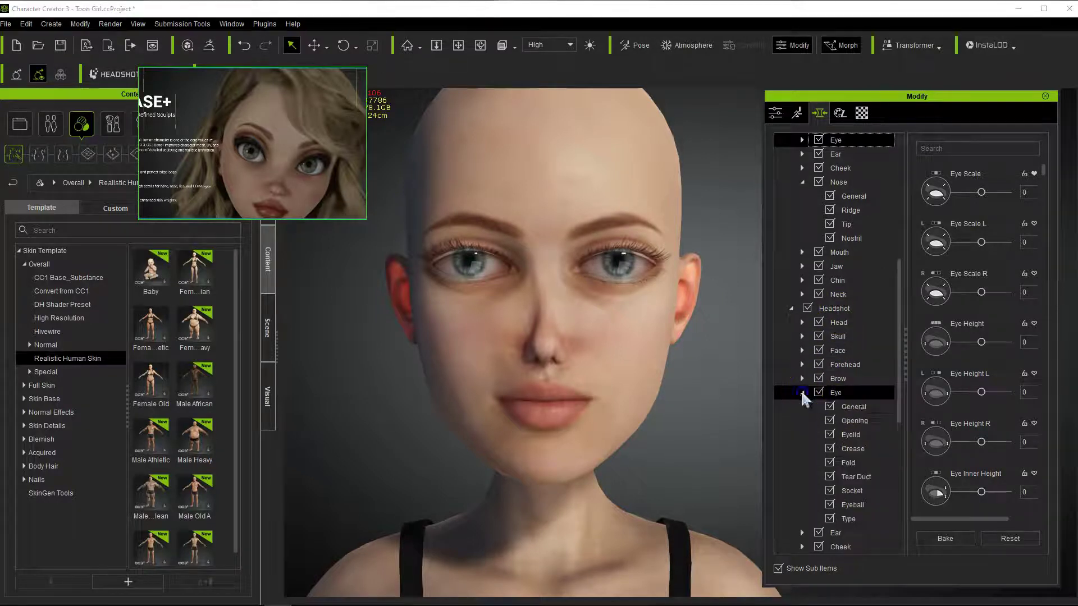
click(862, 408)
click(862, 414)
click(866, 423)
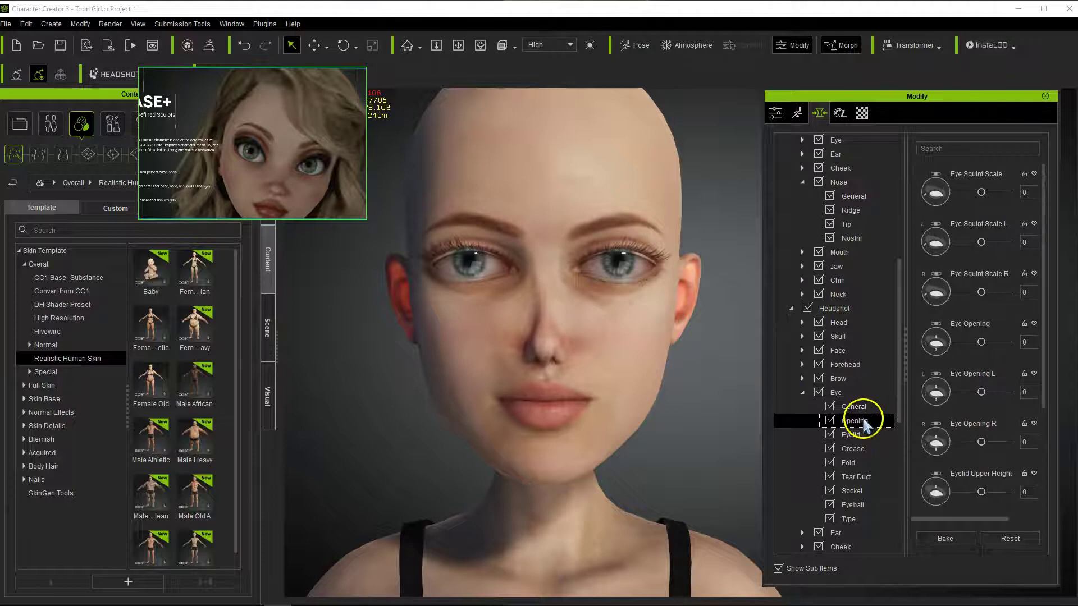
click(856, 504)
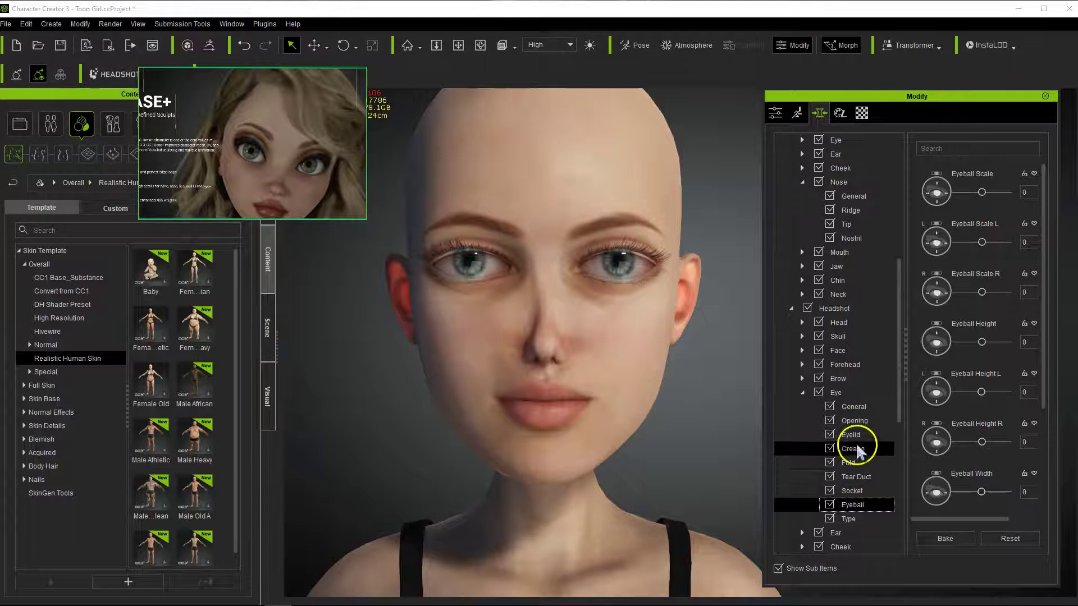
click(860, 420)
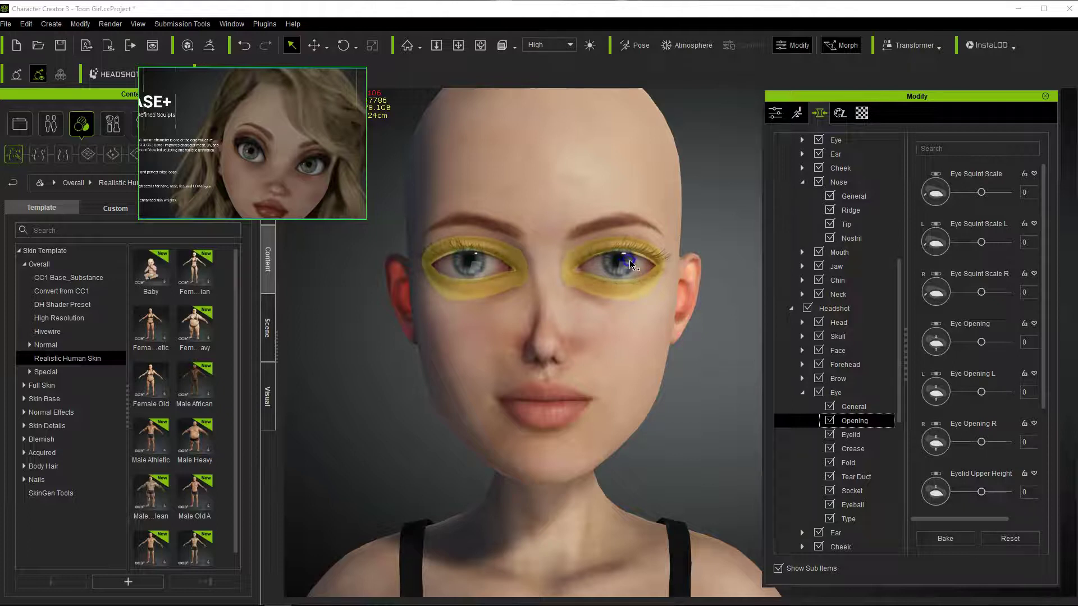
click(249, 119)
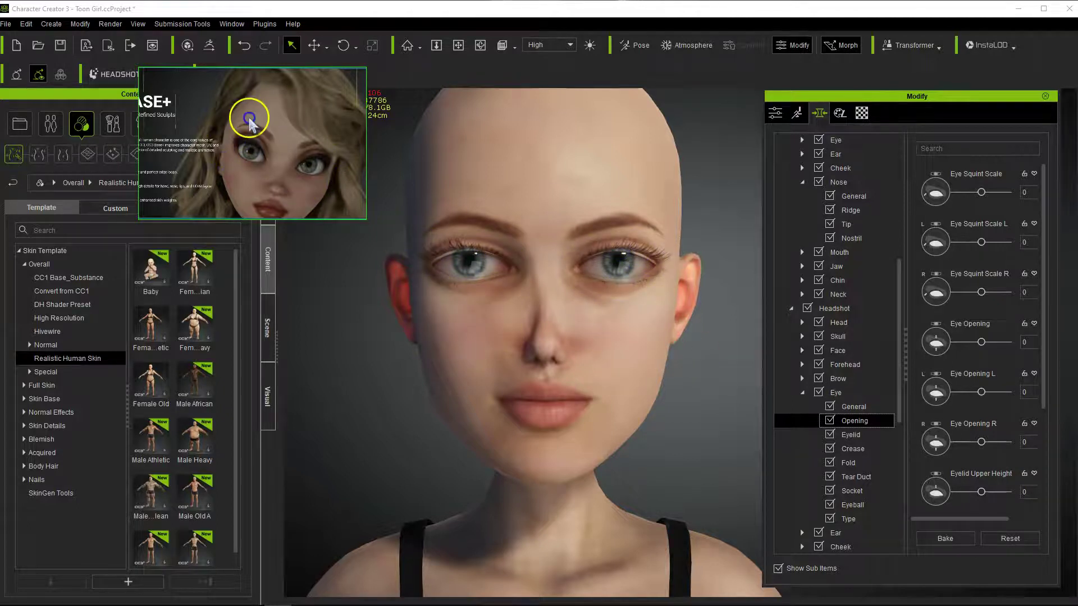
click(681, 349)
click(982, 341)
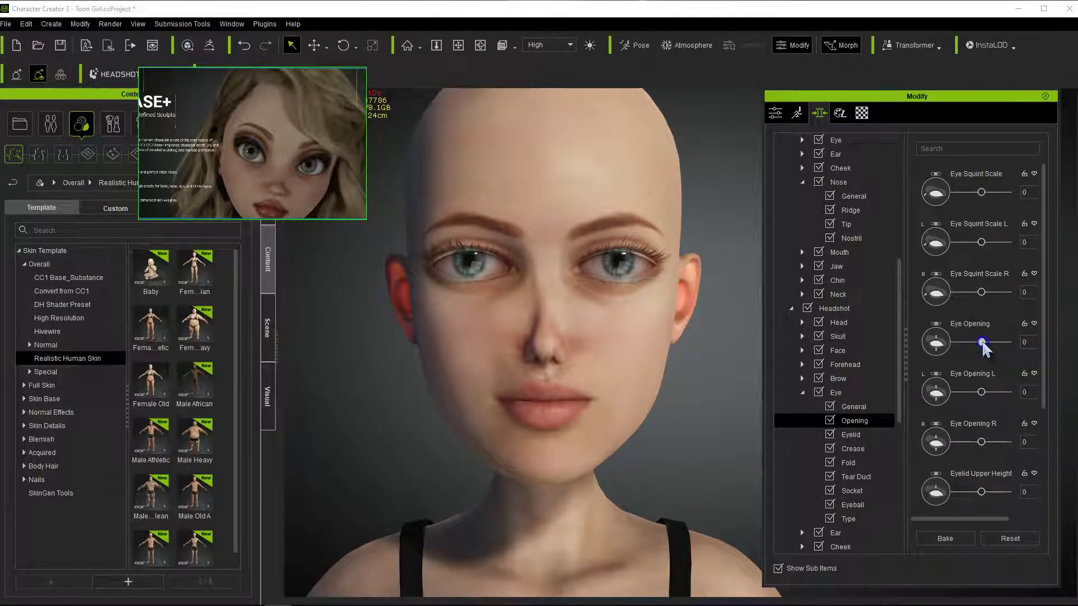
drag(986, 341, 1010, 342)
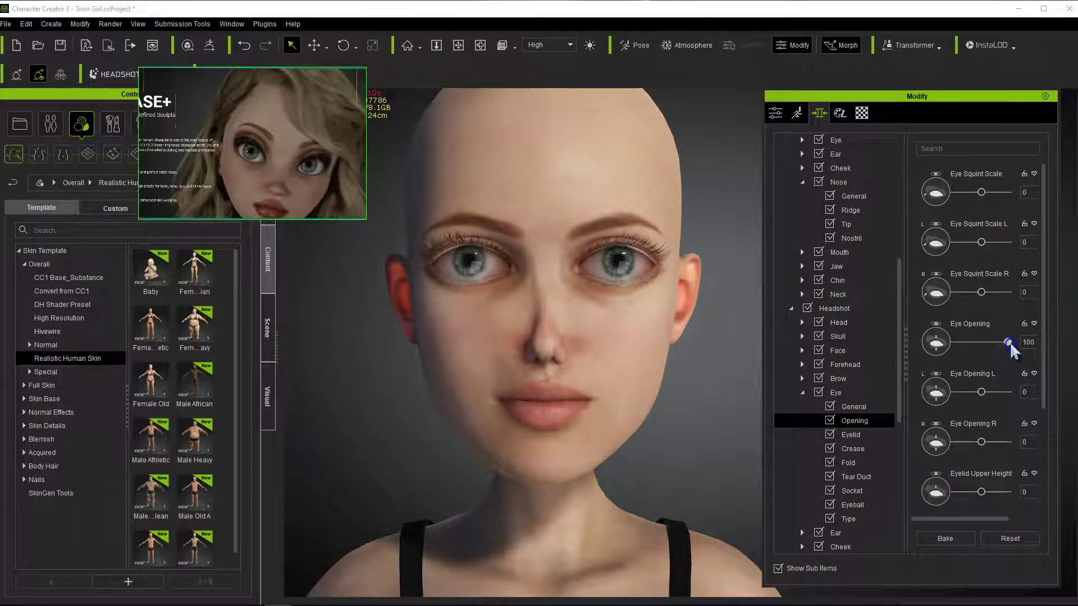
click(980, 391)
click(969, 388)
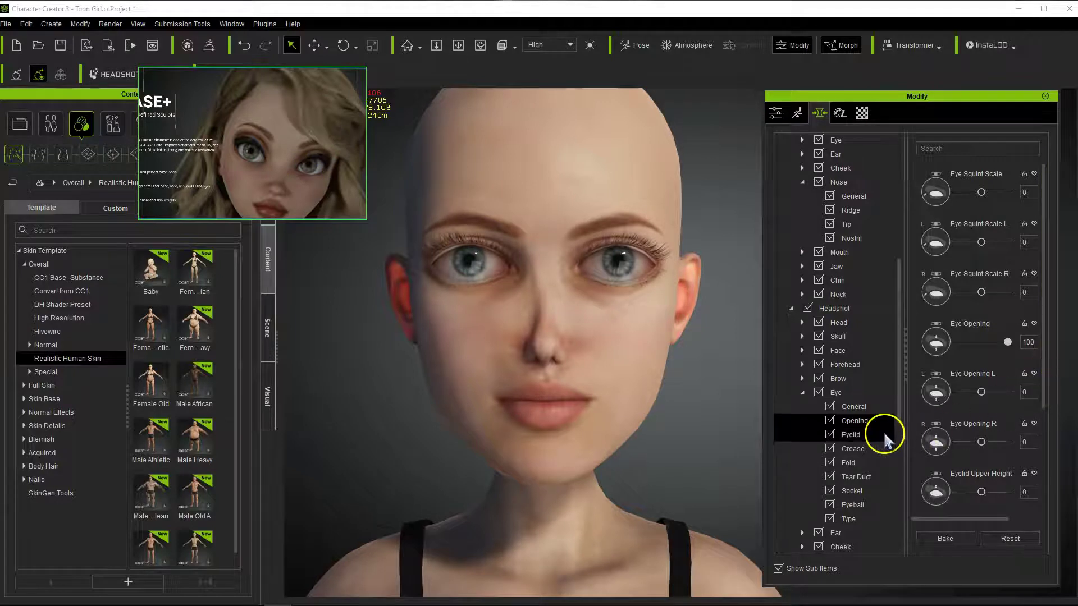
Set Eye Angle In to 100 among the Headshot eye type morphs.
click(863, 516)
mouse_move(1046, 338)
mouse_down()
mouse_move(1040, 458)
mouse_move(1049, 334)
mouse_up()
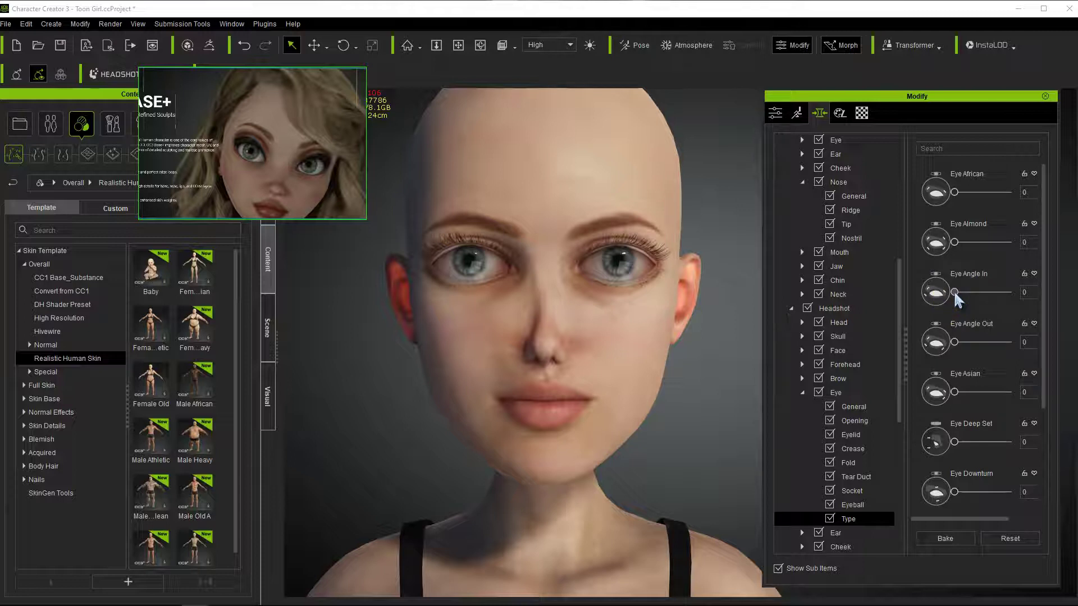
drag(955, 293, 1016, 302)
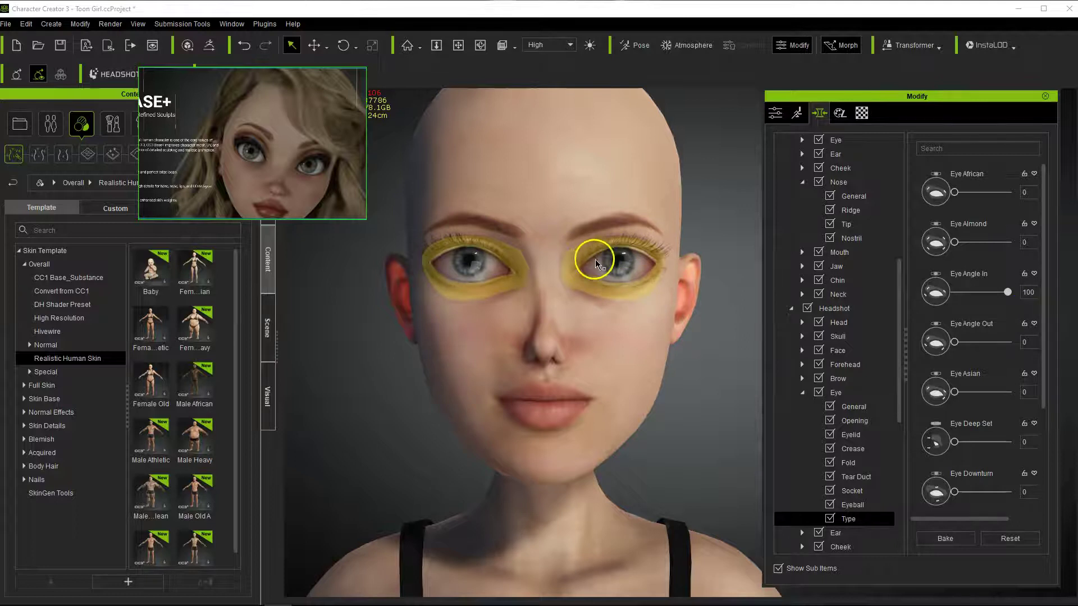
Filter the Headshot general eye morphs for "angle", set Eye Angle to 100 and bake it.
click(852, 408)
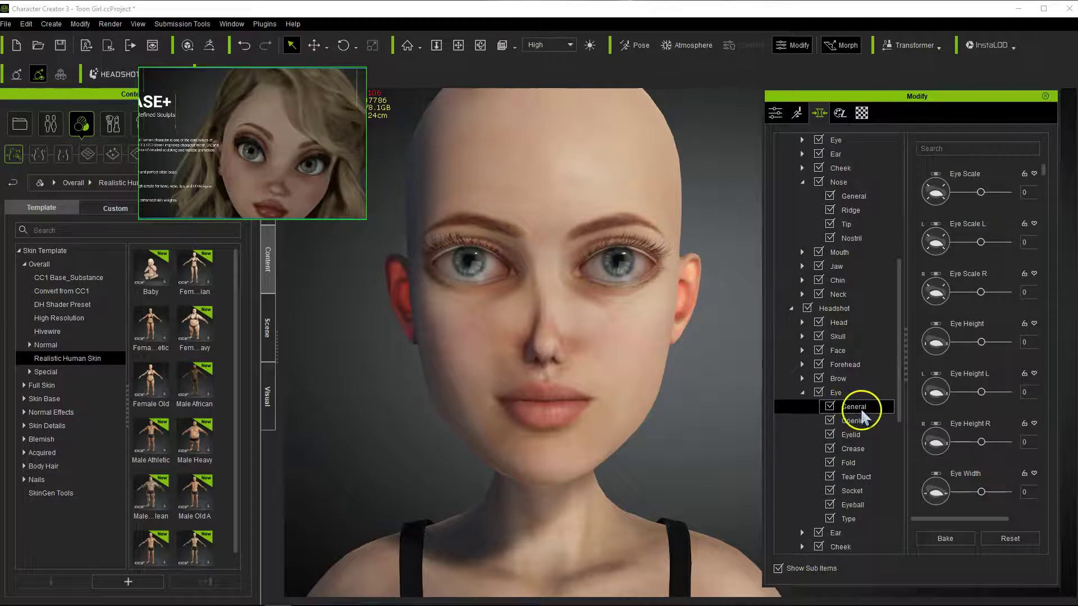
click(958, 148)
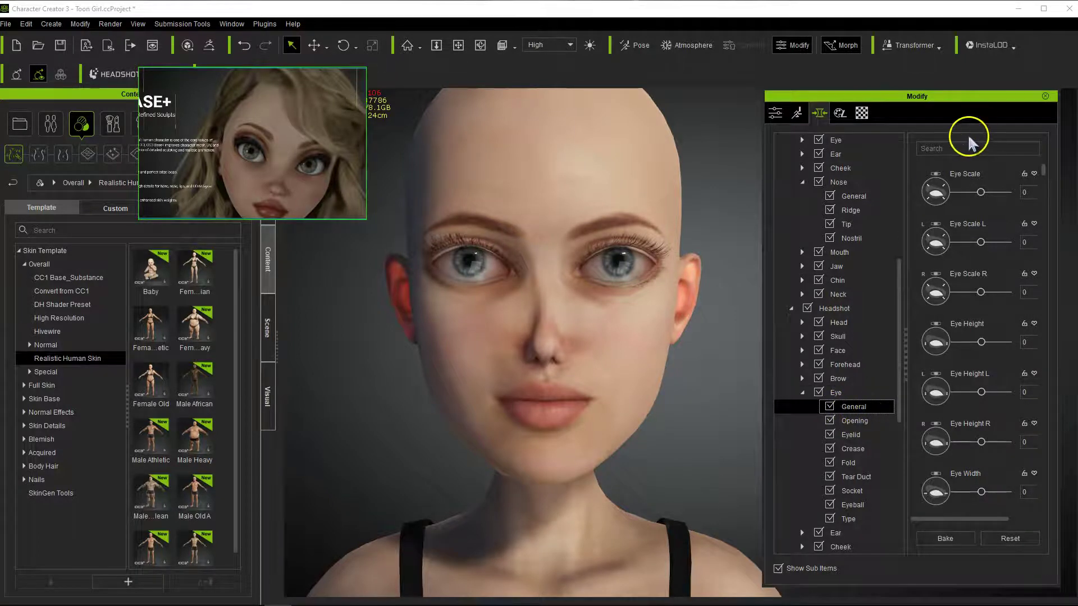
text(angle)
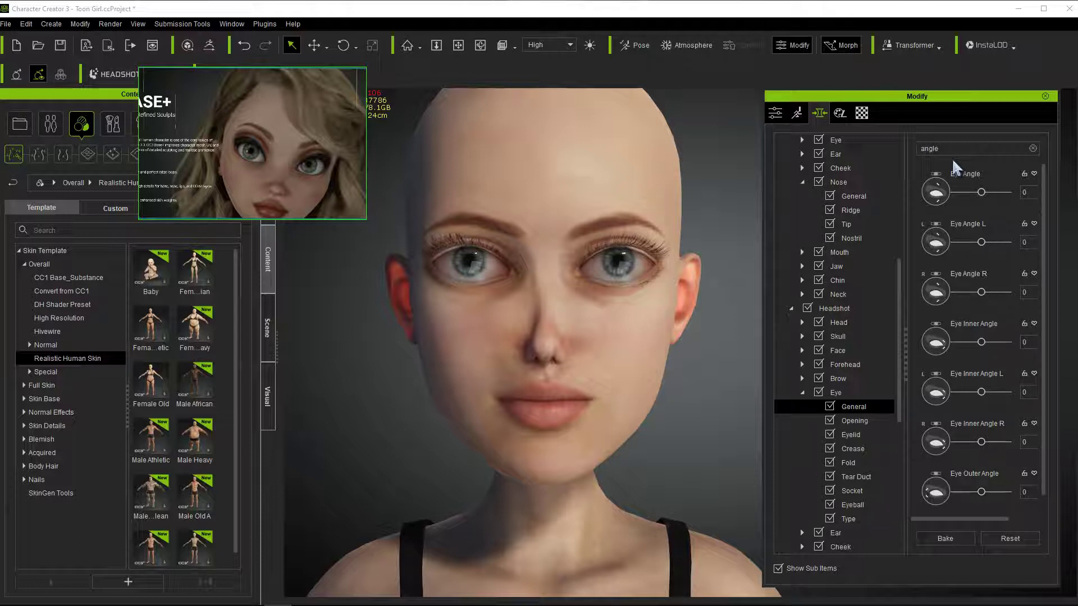
click(982, 192)
click(981, 242)
click(981, 292)
click(981, 192)
drag(982, 192, 1017, 197)
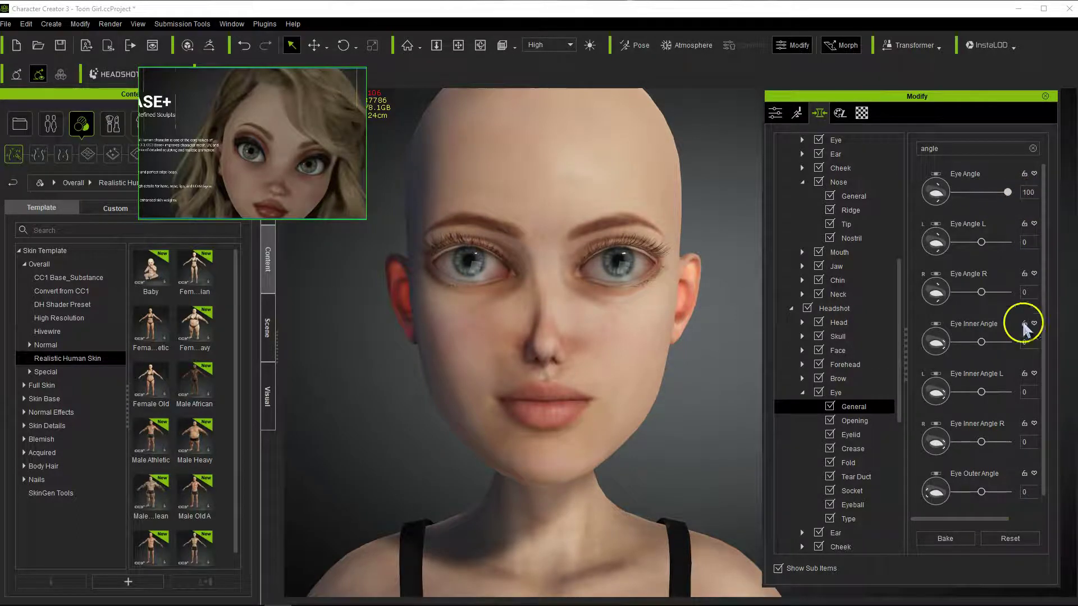
click(945, 538)
Tilt the eyes further by raising Eye Angle to 100 and baking it five more times.
drag(982, 262, 1023, 194)
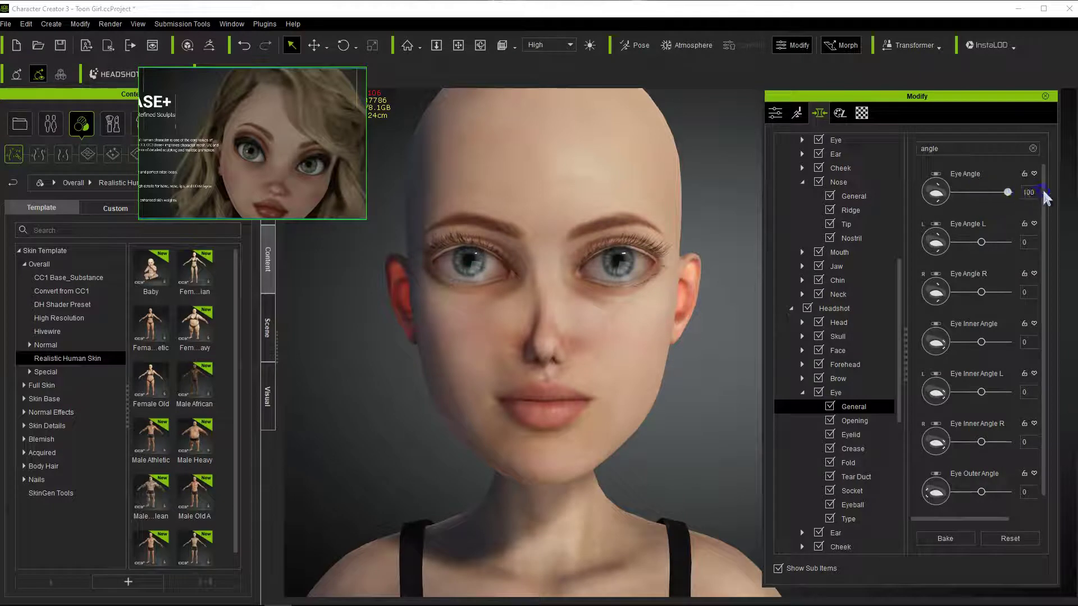
click(936, 537)
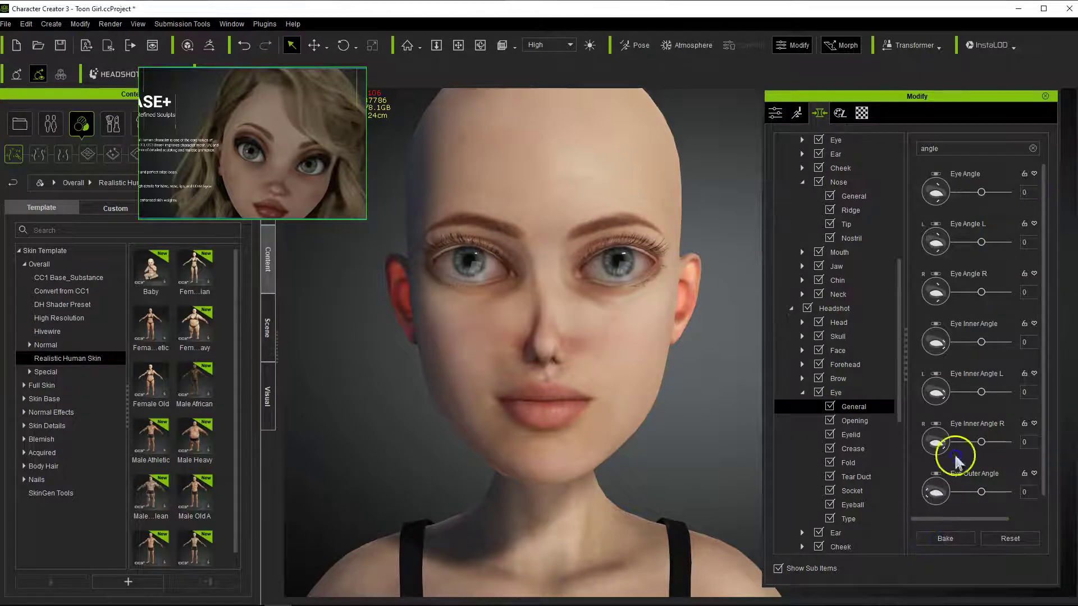
drag(982, 192, 1049, 197)
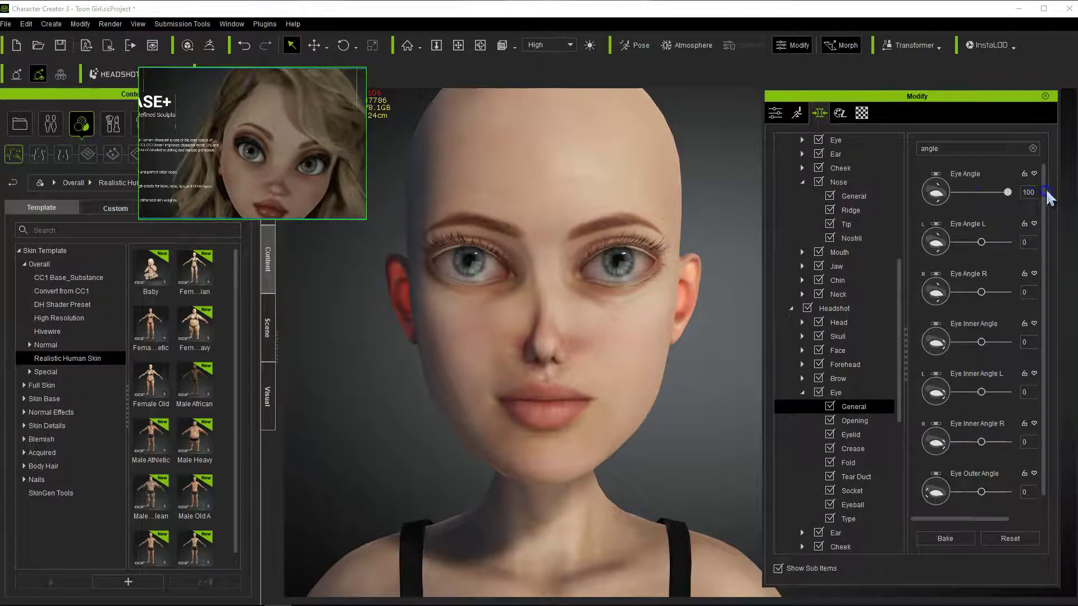
click(946, 538)
drag(980, 193, 1022, 200)
click(946, 538)
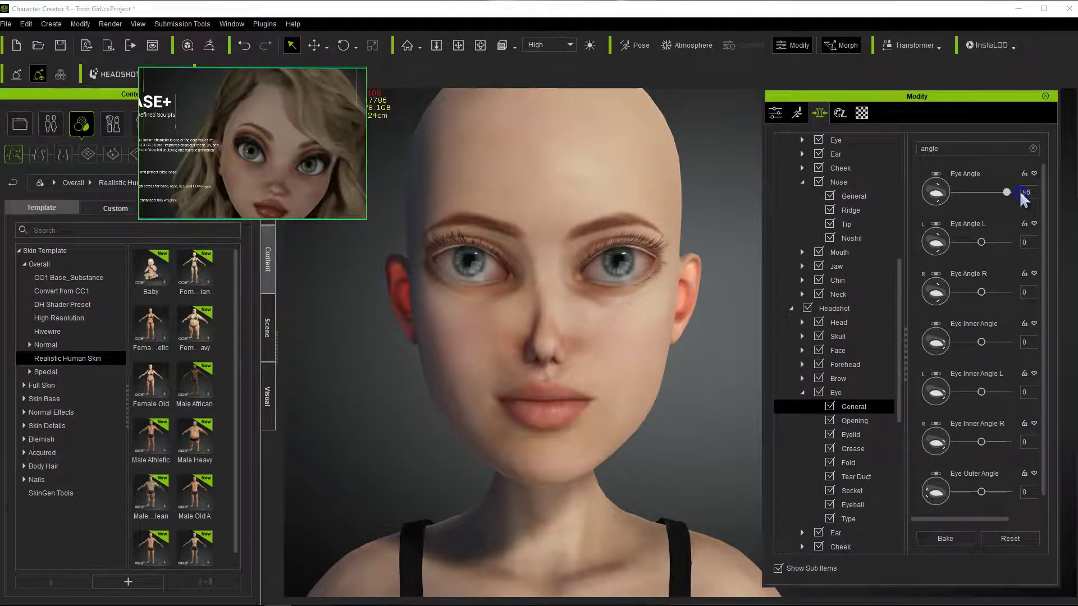
click(931, 534)
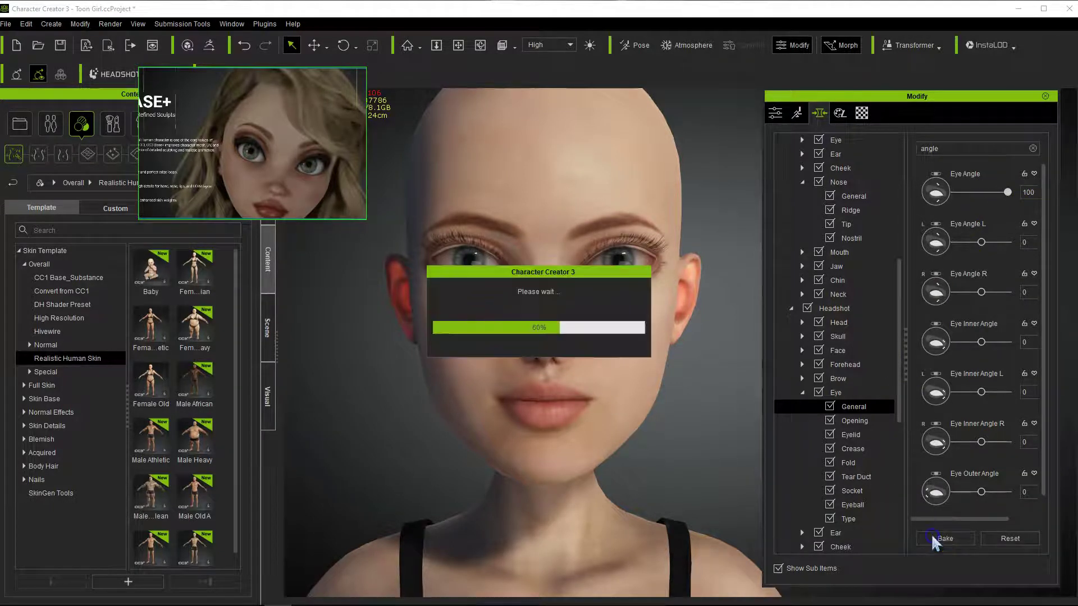
drag(976, 200, 1057, 191)
click(935, 540)
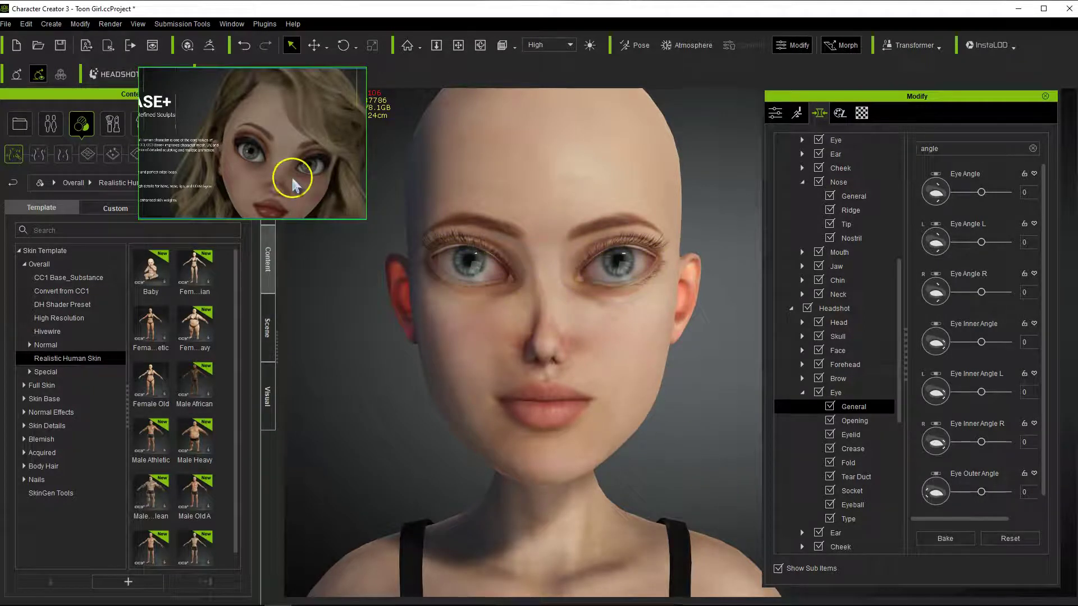
drag(770, 380, 722, 377)
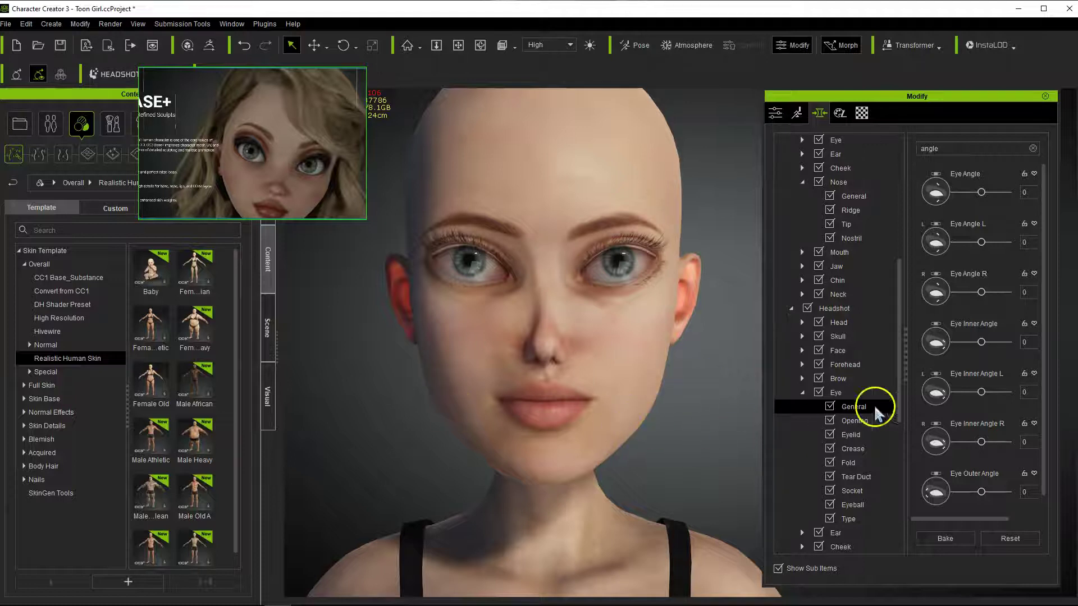
Clear the morph filter and lower the eyes by setting Eye Height to -100 and baking it twice.
click(1033, 150)
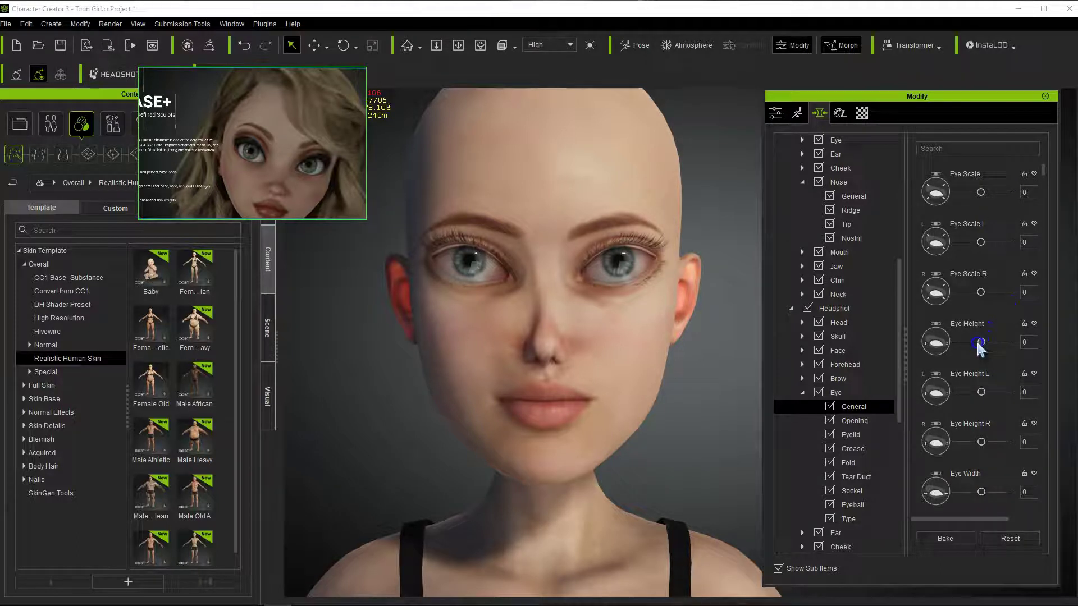
drag(995, 347, 942, 372)
click(948, 353)
click(948, 539)
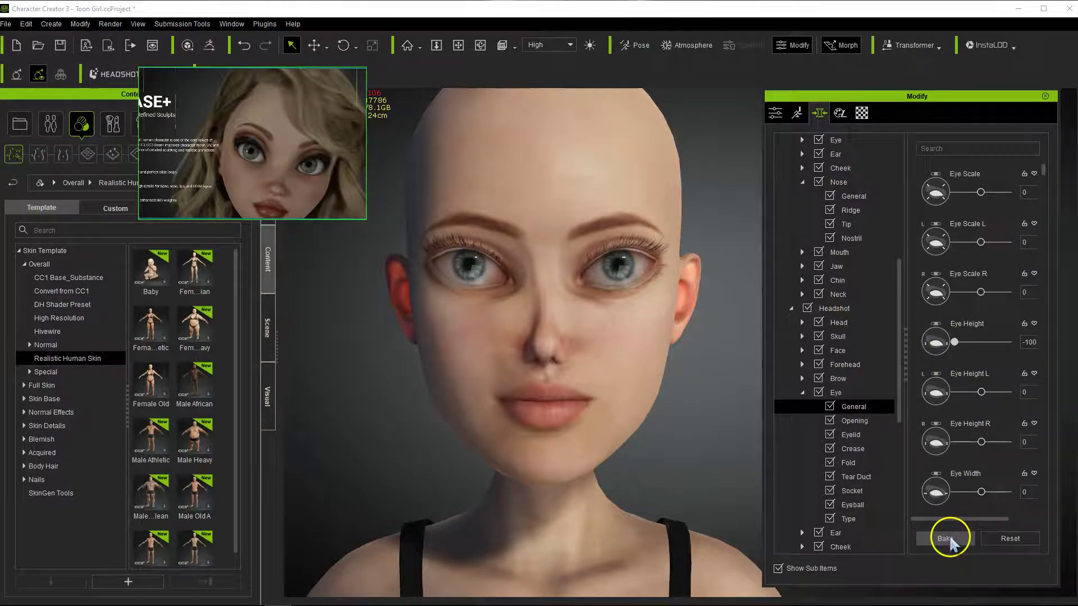
drag(980, 343, 920, 364)
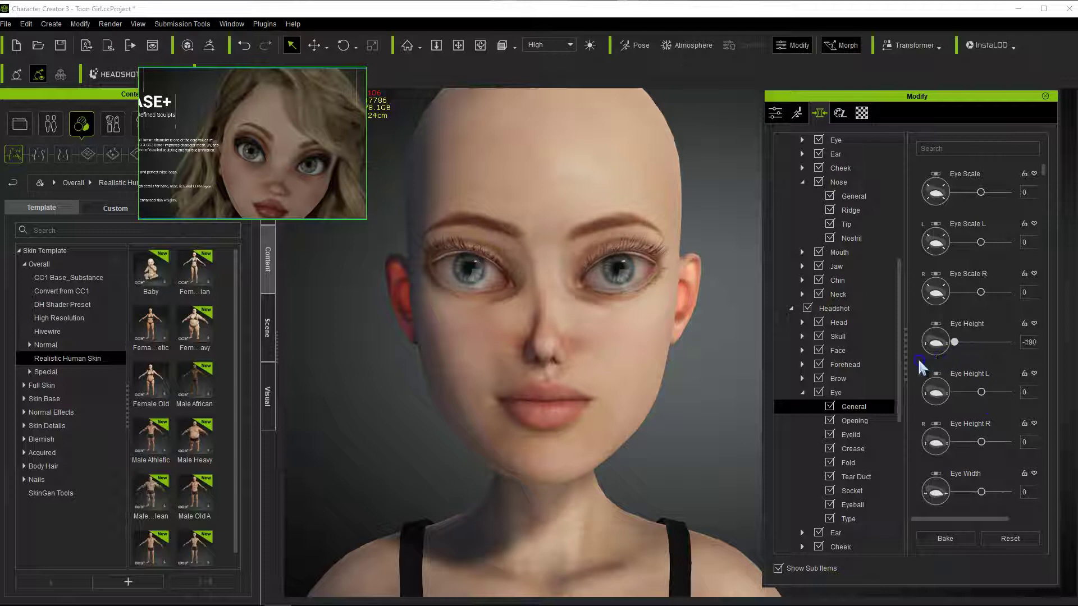
click(945, 539)
Set the Headshot Eye Width to 100 and inspect the outer eye corner from a three-quarter view.
click(772, 475)
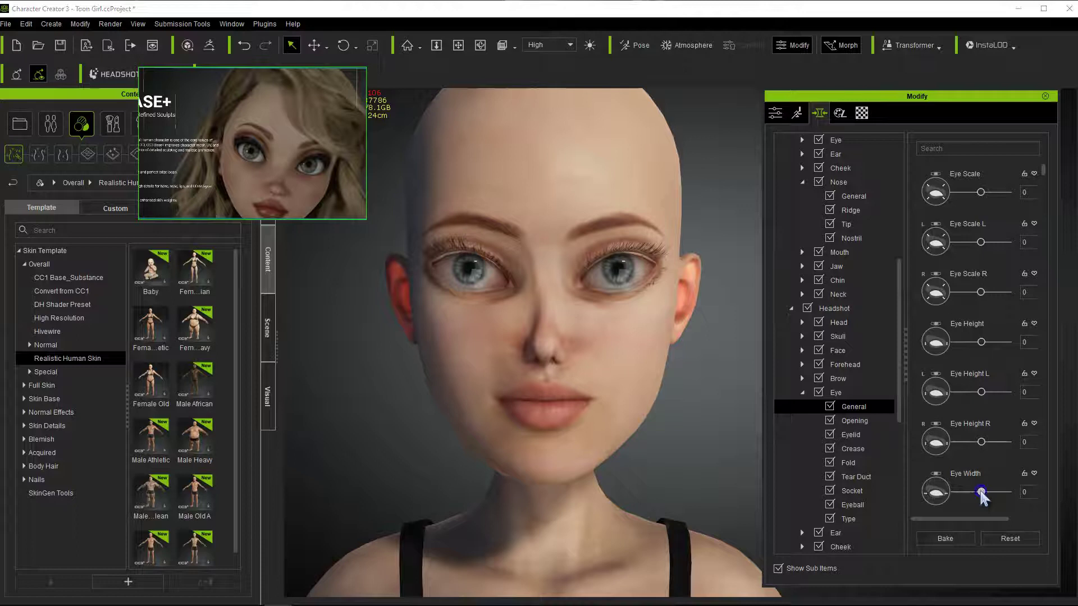
drag(982, 494, 1015, 508)
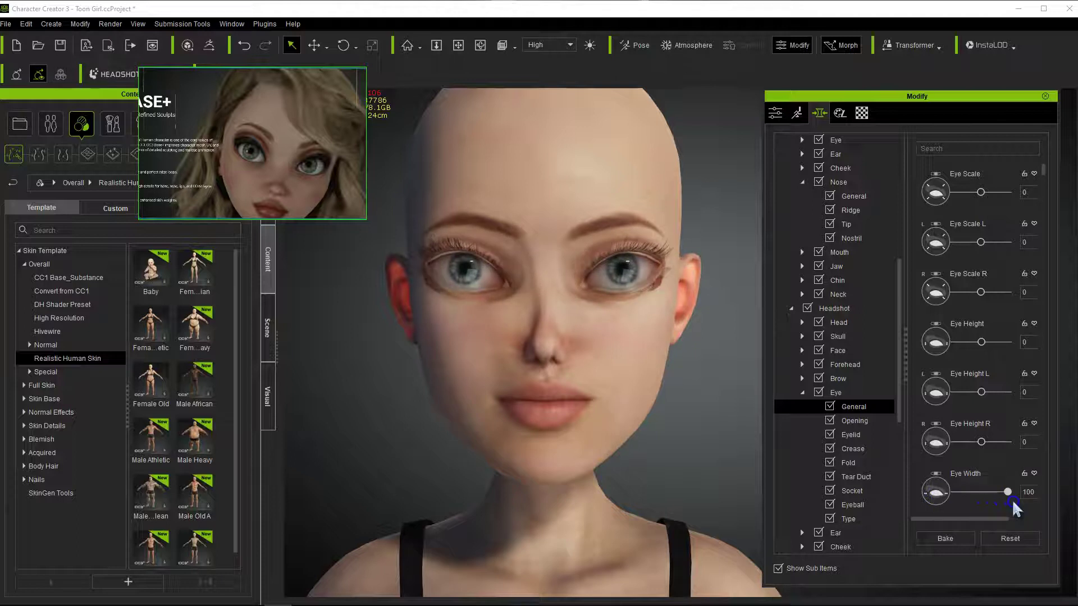
click(752, 407)
drag(752, 407, 665, 361)
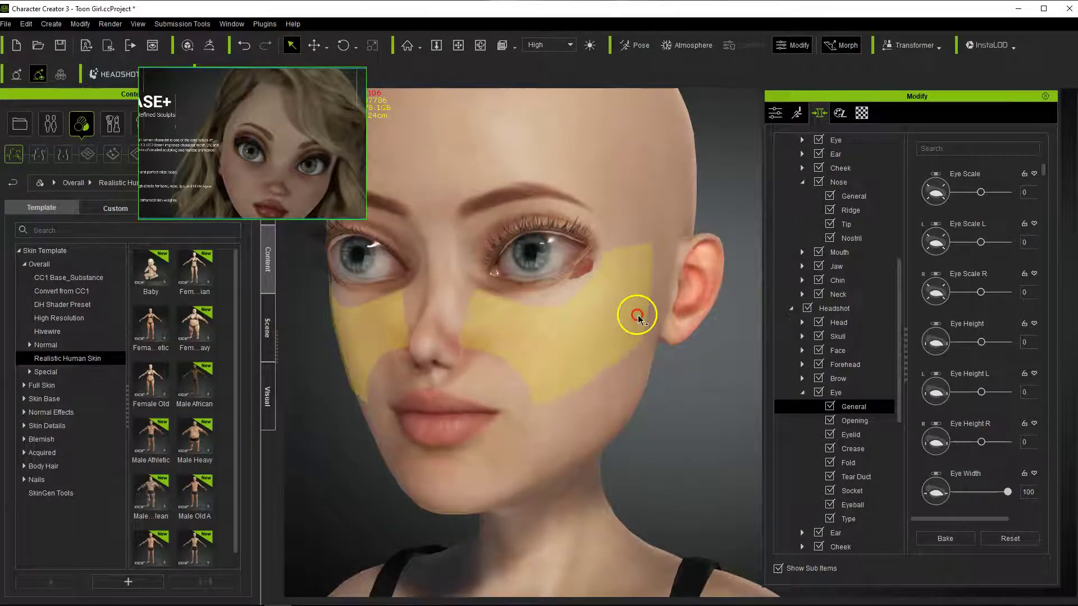
click(712, 408)
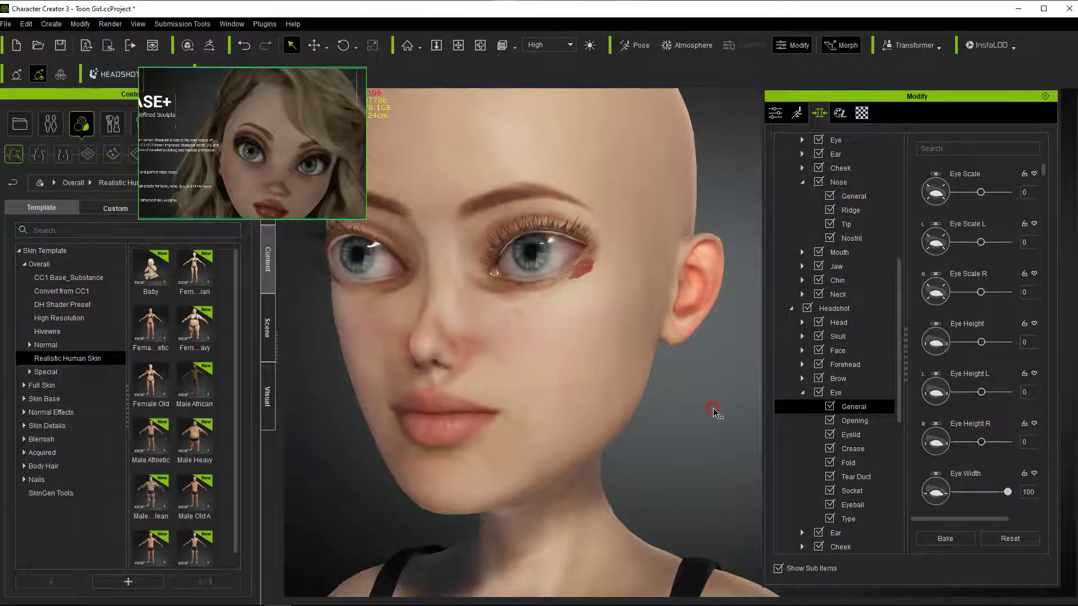
Set the Headshot Eye Width to -66 and check the eyes from the front at different distances.
drag(681, 427, 711, 454)
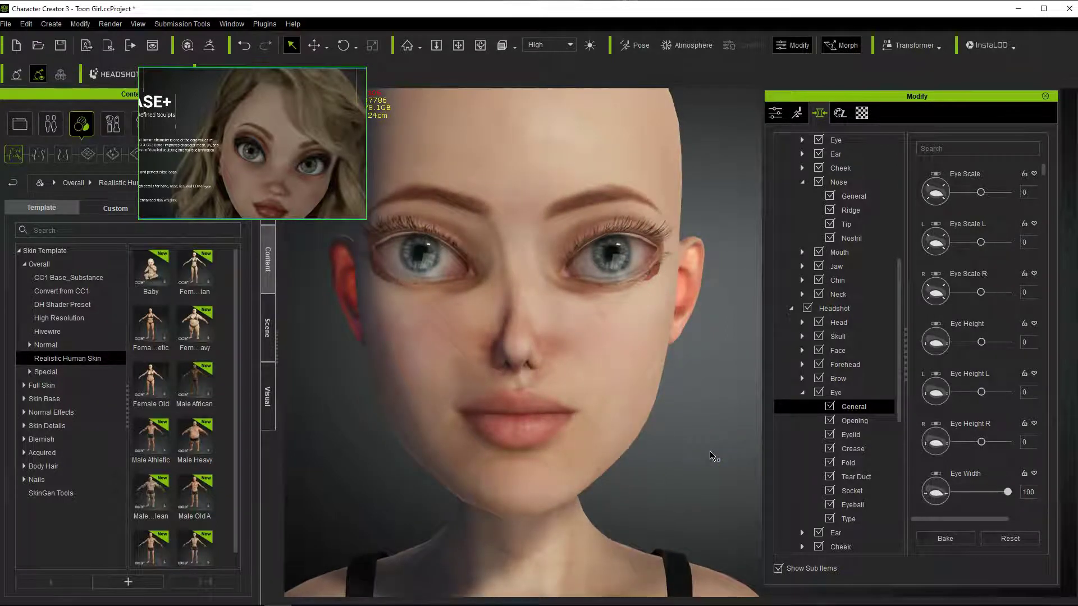
drag(709, 452, 713, 445)
drag(1008, 494, 964, 509)
mouse_move(708, 426)
right_down()
mouse_move(429, 489)
mouse_move(729, 463)
mouse_move(703, 424)
mouse_move(720, 447)
mouse_move(710, 419)
mouse_move(686, 402)
mouse_move(373, 457)
mouse_move(633, 378)
mouse_move(682, 433)
mouse_move(705, 408)
right_up()
scroll(740, 444, down, 3)
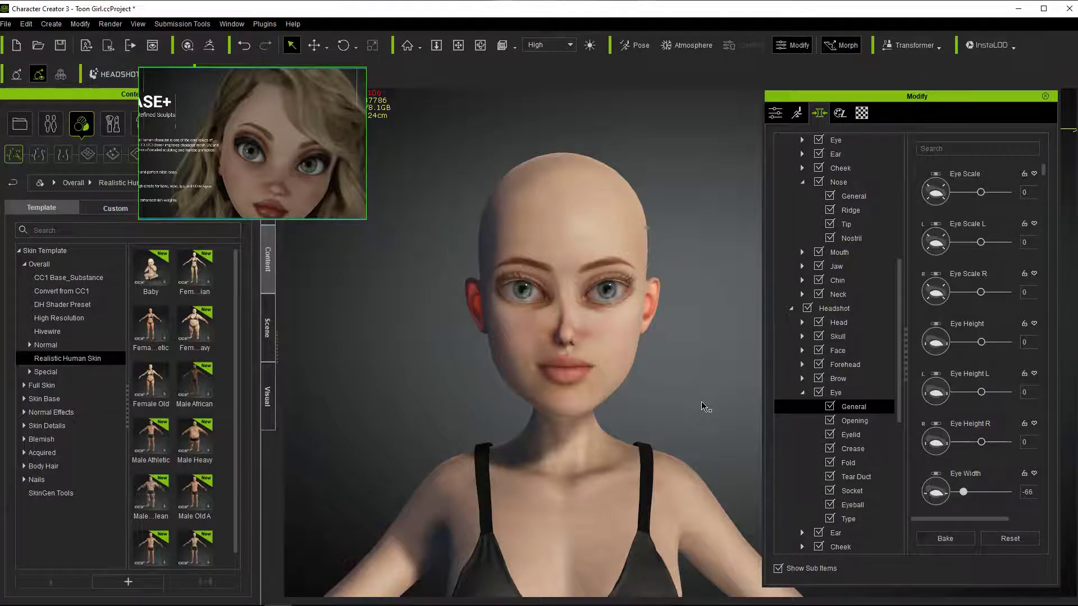
scroll(698, 390, up, 3)
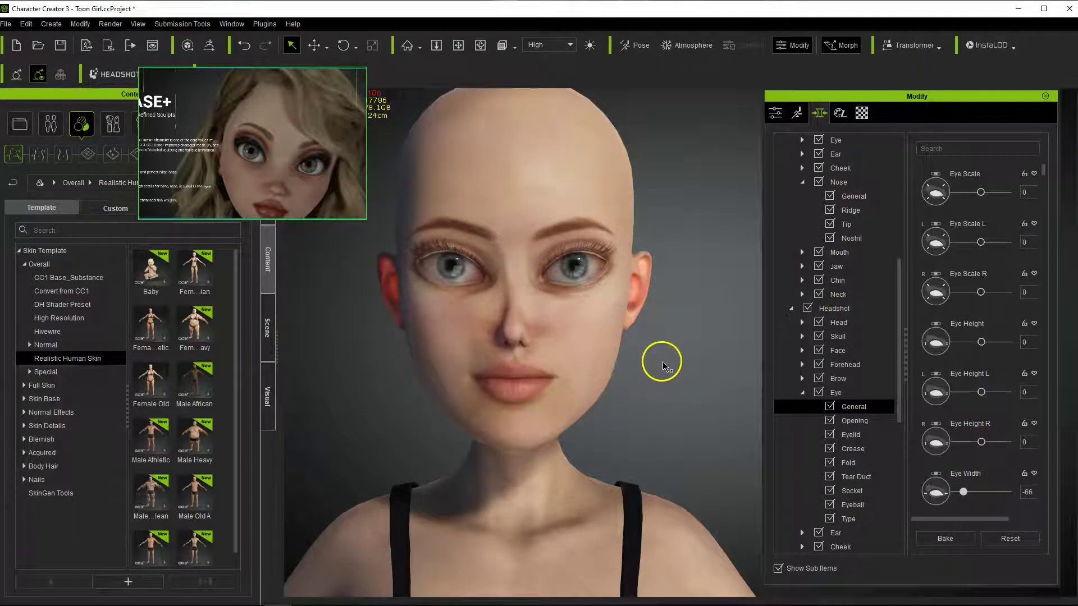
right_drag(662, 367, 693, 387)
Switch to the Headshot eyelid morphs and set Eyelid Upper Enlarge to 54.
click(847, 405)
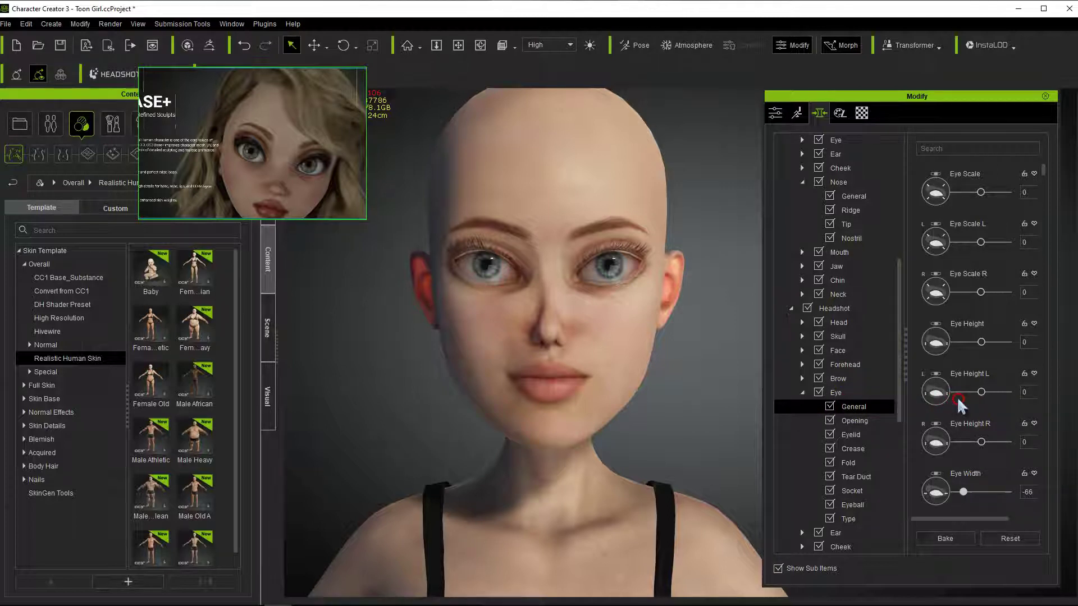
click(878, 421)
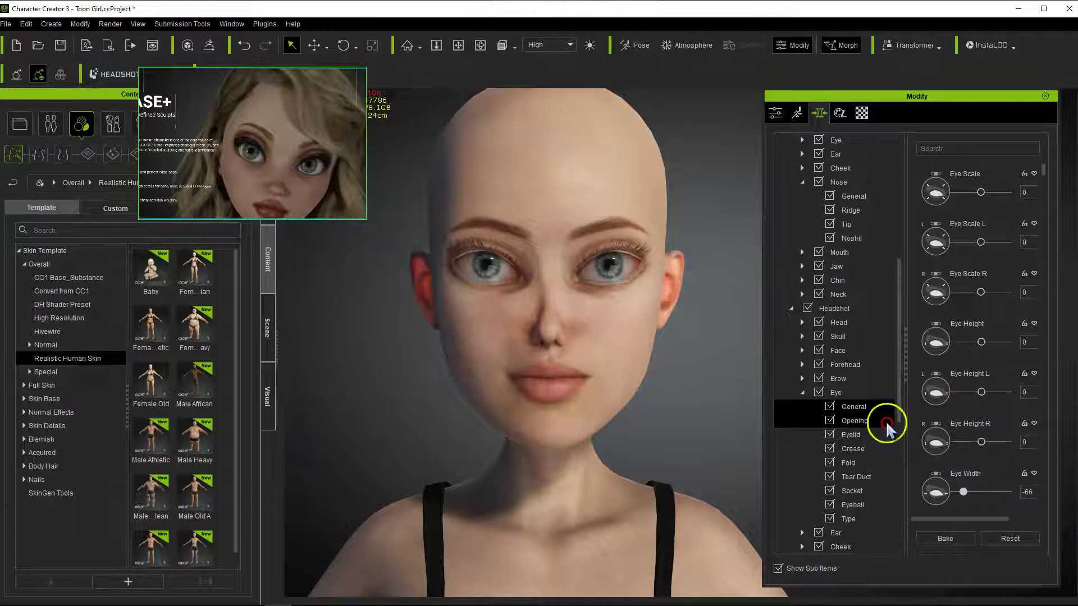
click(864, 436)
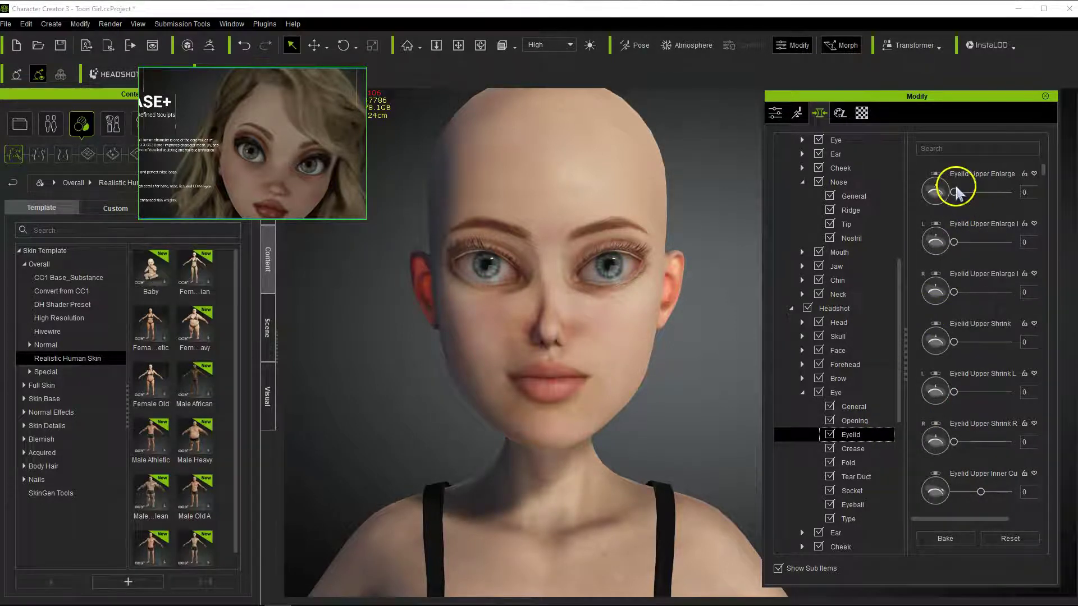
drag(956, 193, 985, 208)
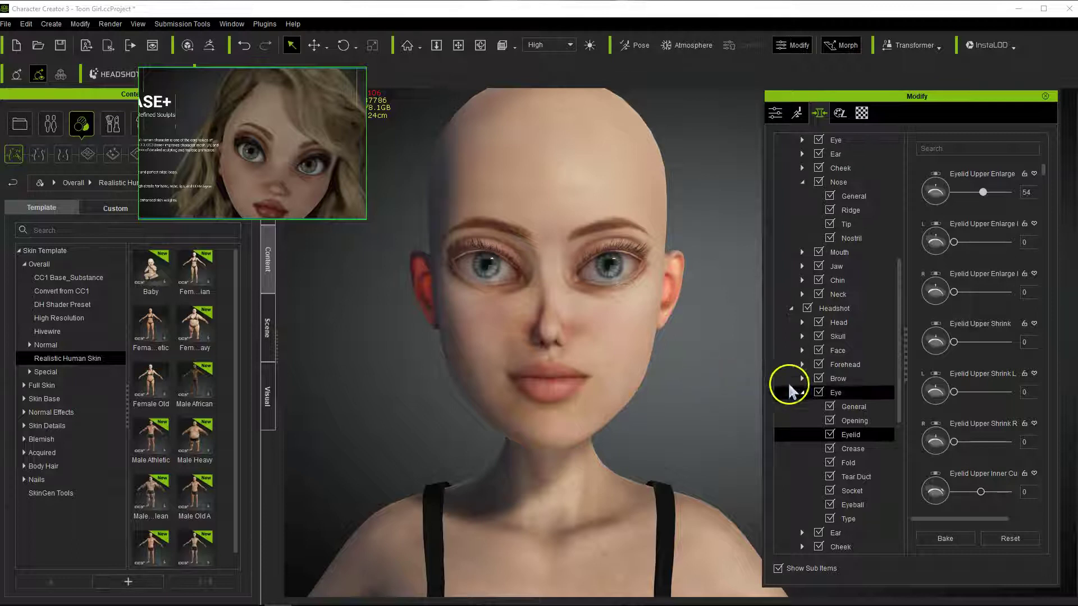
Try enlarging the eyeballs with the Headshot Eyeball Scale morph, and return it to 0.
click(859, 464)
click(861, 478)
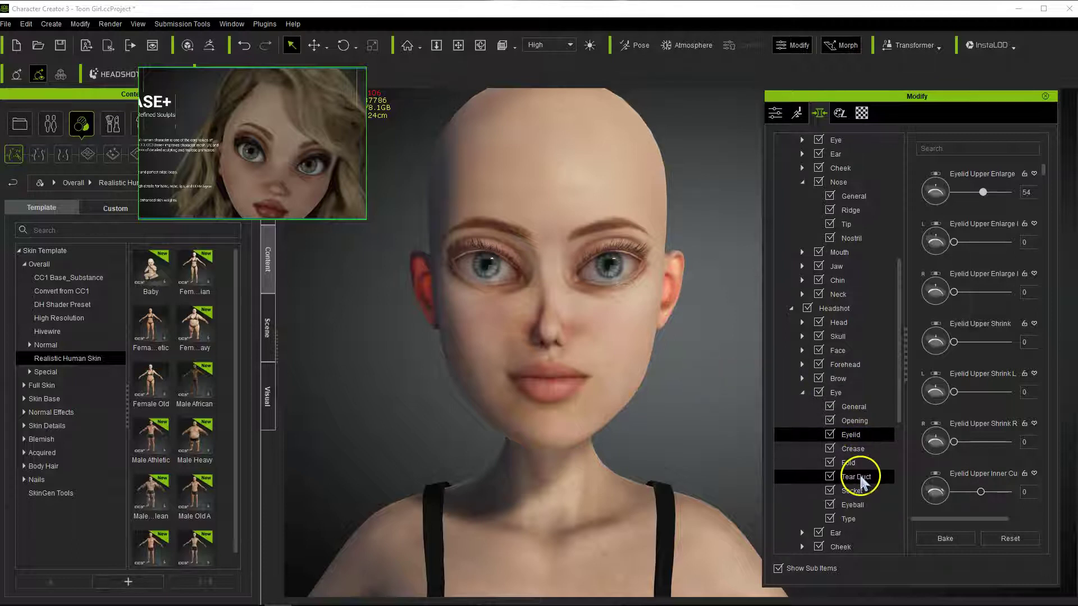
click(856, 502)
click(855, 254)
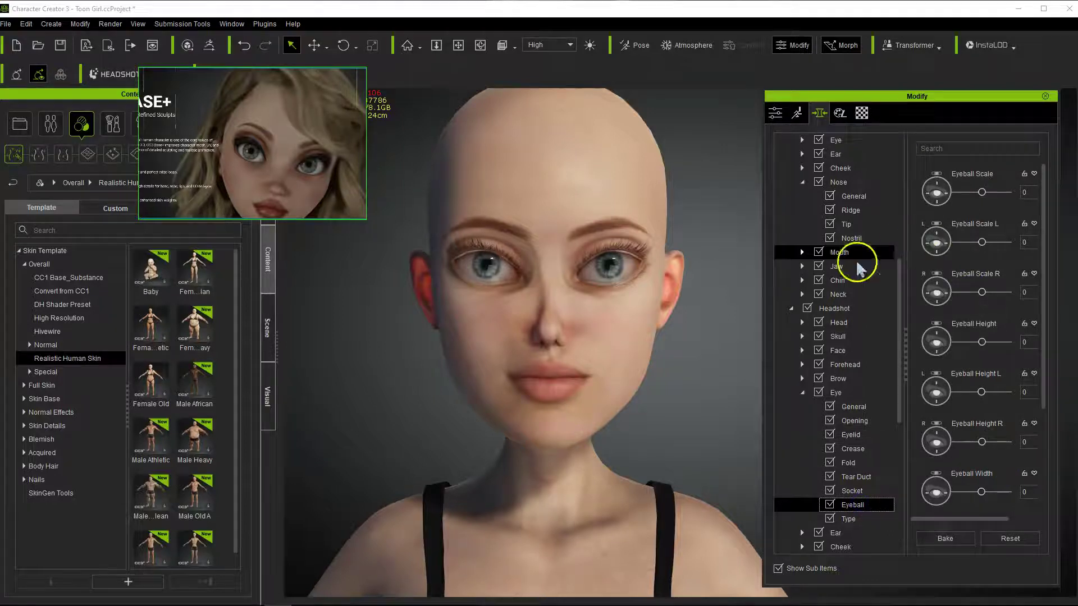
click(981, 191)
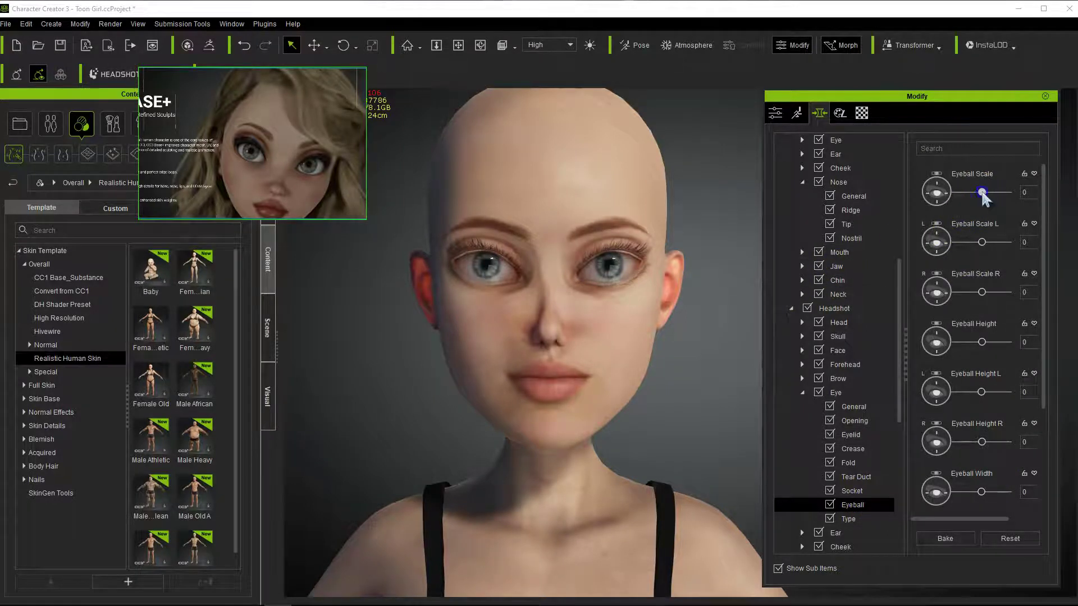
drag(1005, 195, 990, 200)
click(1027, 195)
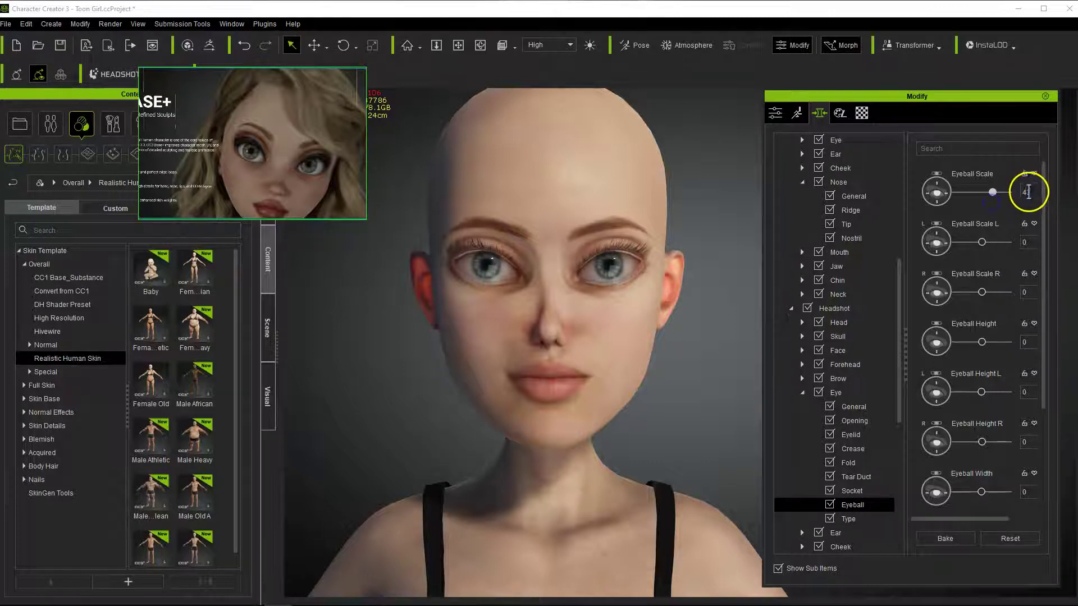
text(0)
key(Return)
Move the floating reference image down beside the face, clear of the toolbars and content categories.
mouse_move(718, 333)
mouse_down()
mouse_move(349, 385)
mouse_move(720, 348)
mouse_up()
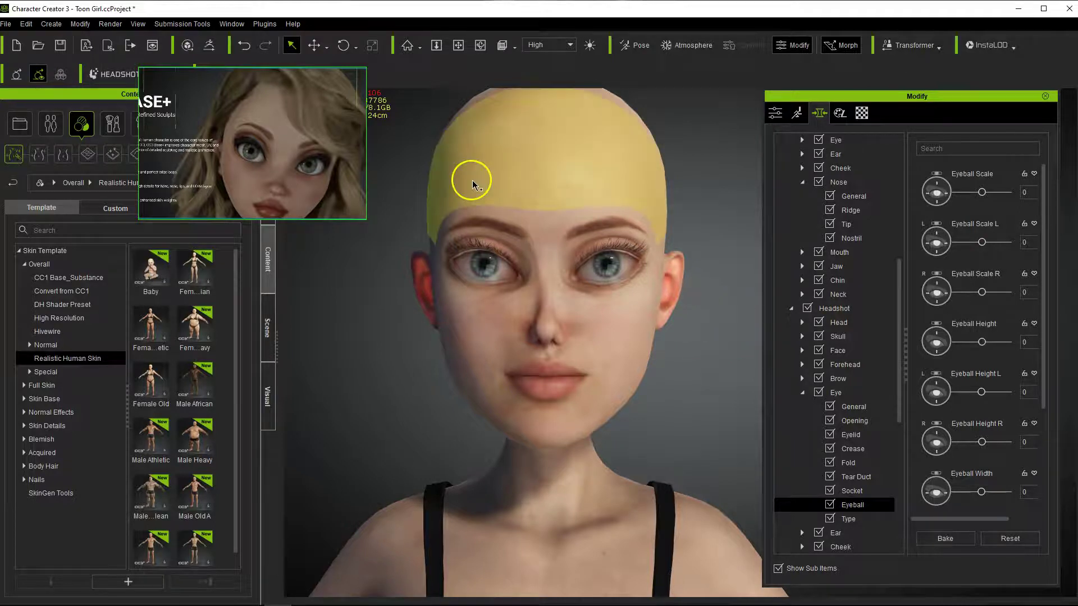
drag(164, 75, 181, 256)
mouse_move(742, 389)
mouse_down()
mouse_move(765, 385)
mouse_move(771, 396)
mouse_up()
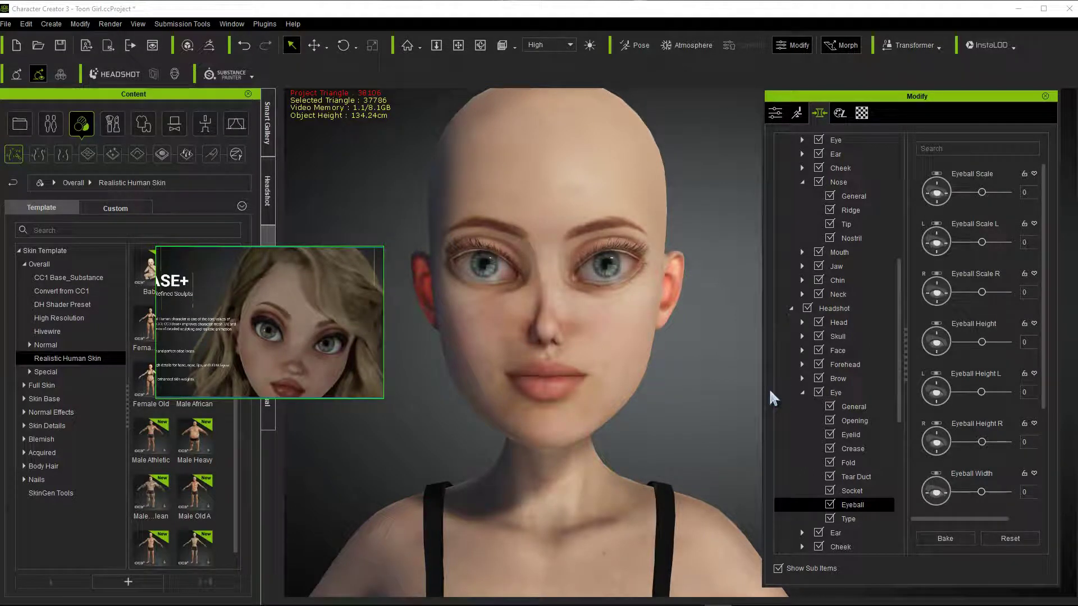
click(667, 304)
click(258, 151)
click(717, 138)
Display the avatar's attributes and test opening and closing the mouth.
click(80, 24)
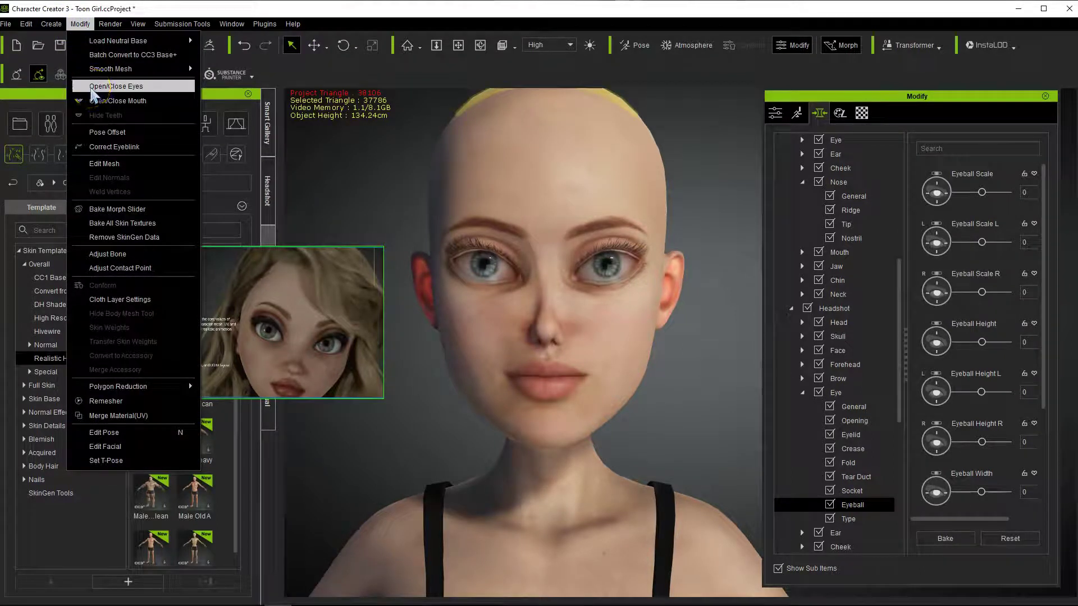
click(80, 23)
click(263, 24)
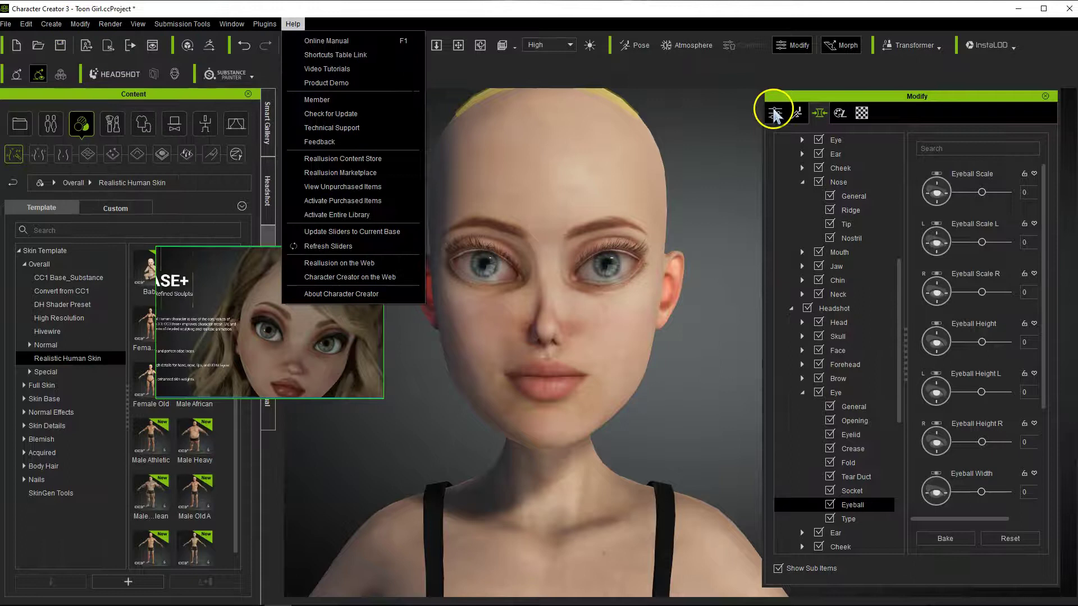
click(776, 113)
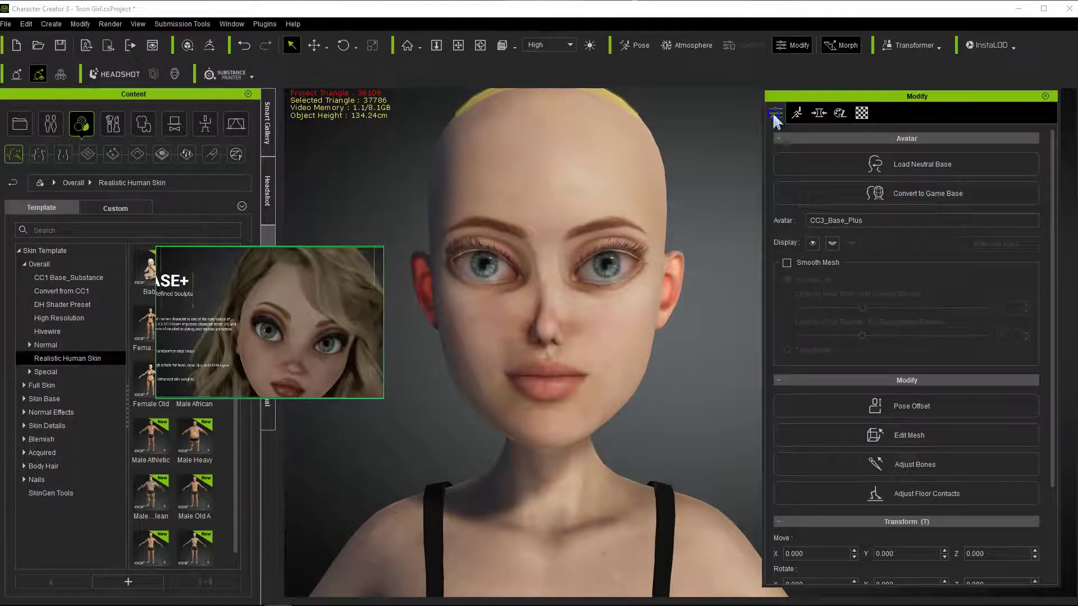
click(778, 113)
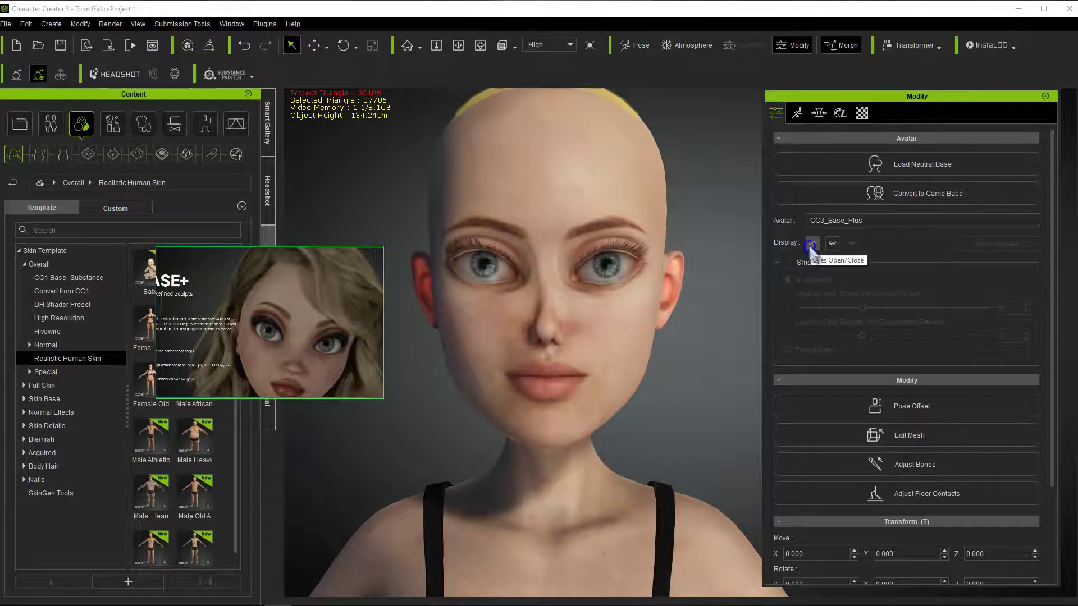
click(833, 246)
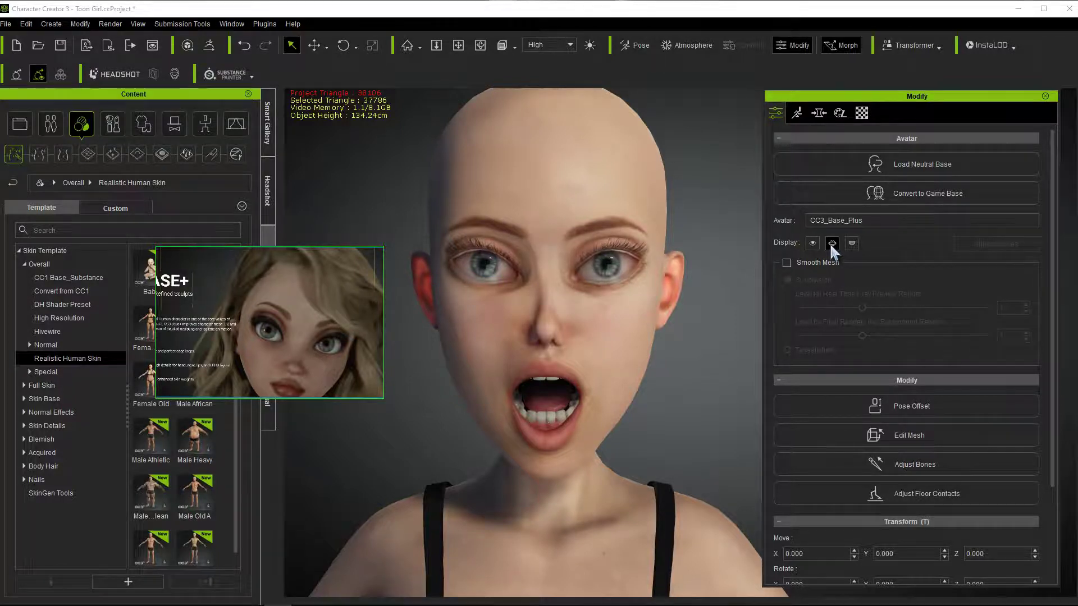
click(831, 244)
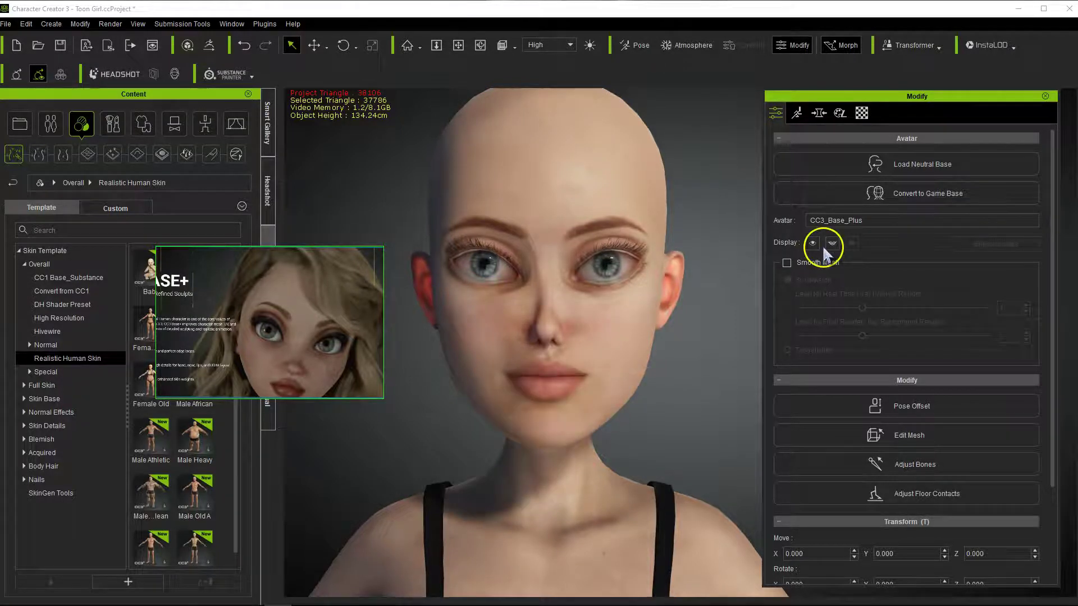
Close the avatar's eyes, inspect how the eyelids meet over the enlarged eyes, and reopen them.
click(812, 242)
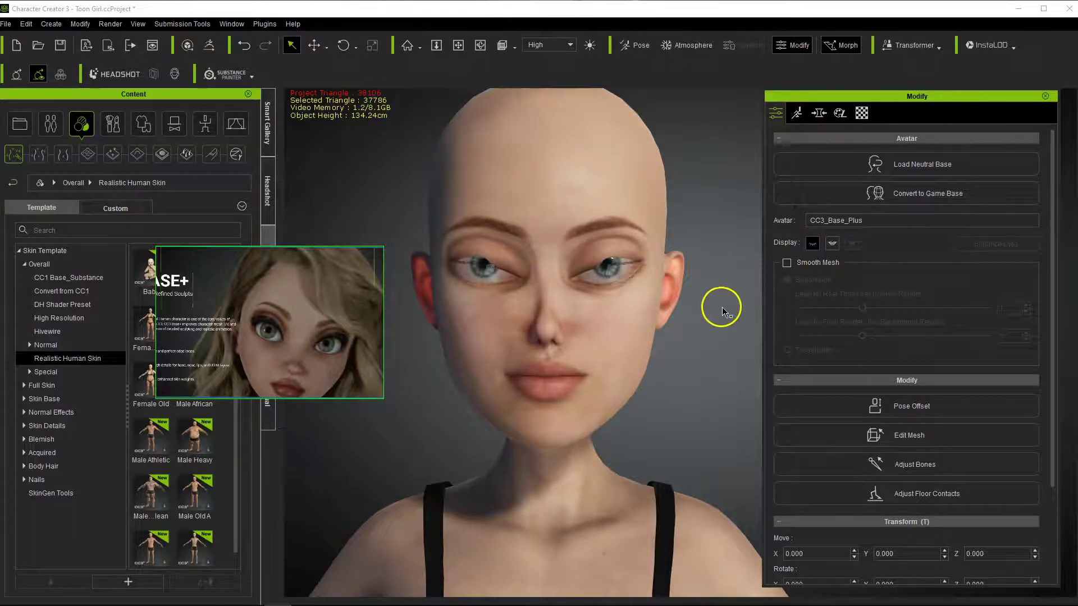
right_drag(722, 312, 709, 362)
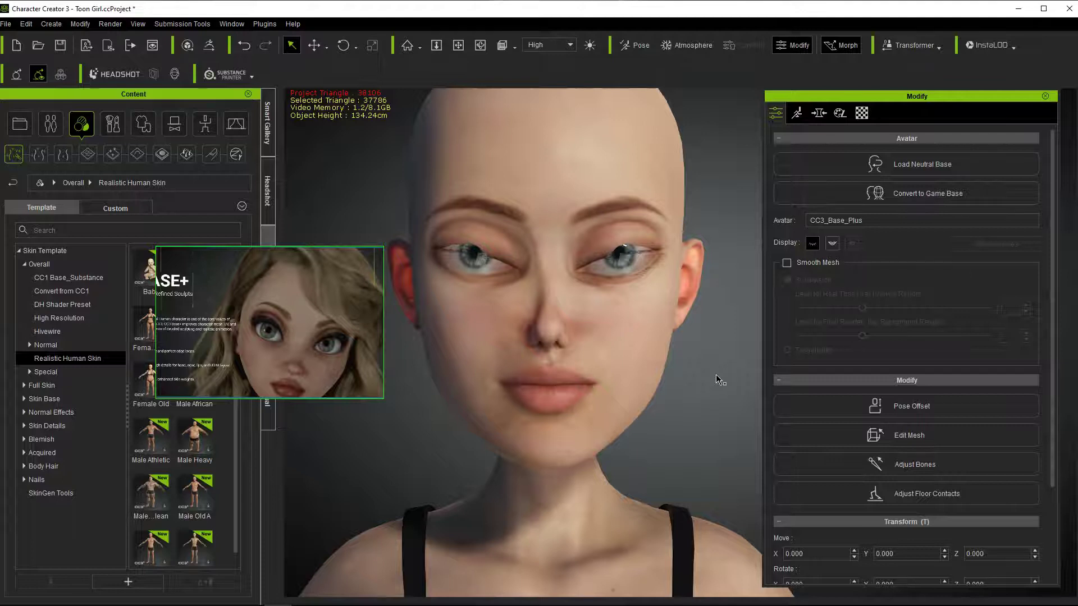
click(701, 405)
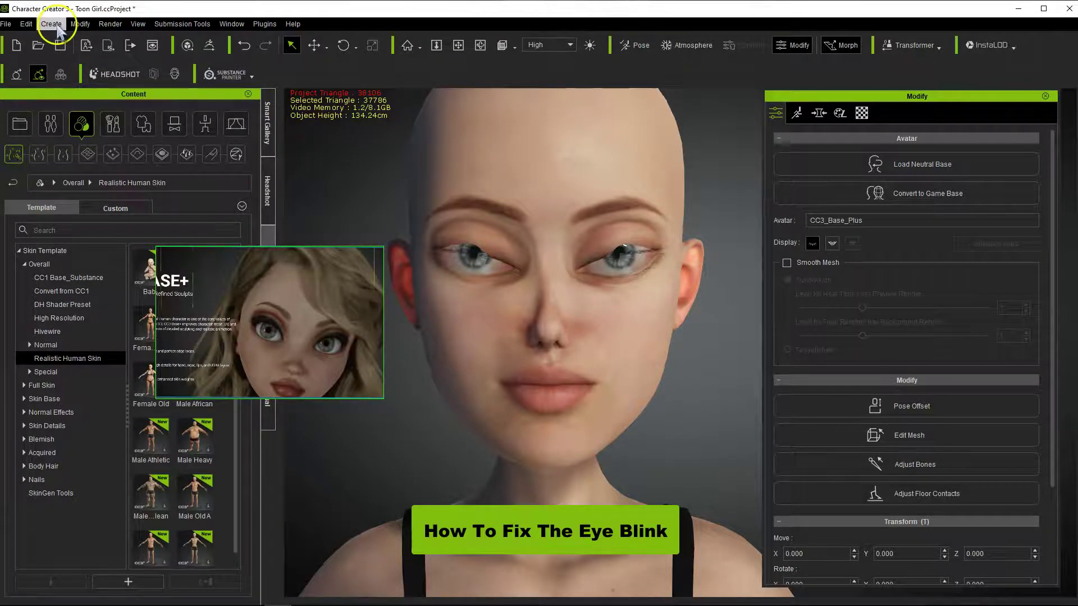
click(813, 243)
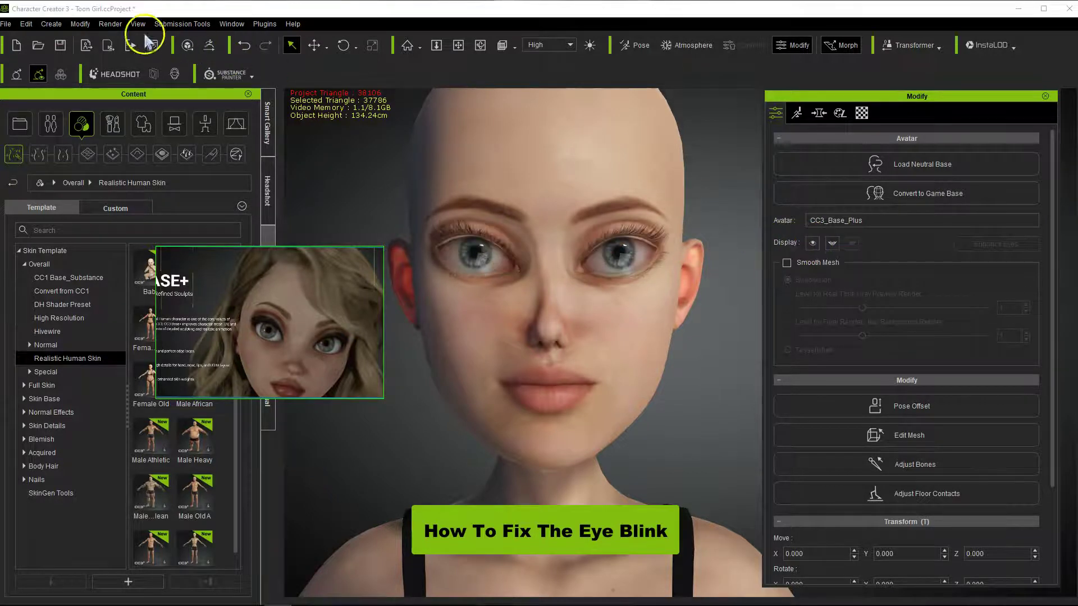
Close the avatar's eyes again and apply Correct Eyeblink to fix the eyelid closure.
click(79, 24)
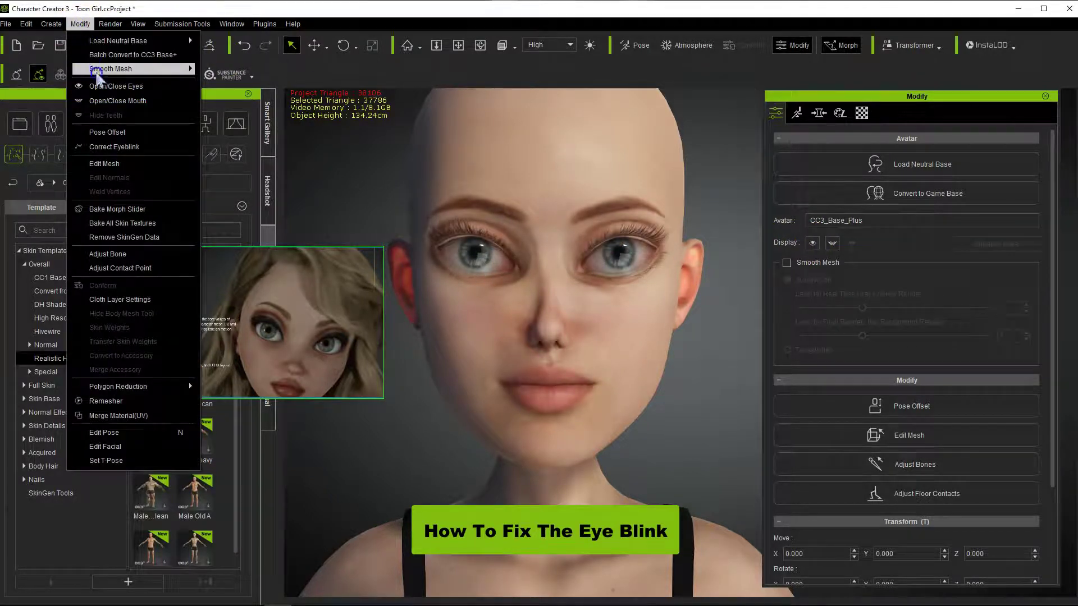
click(98, 86)
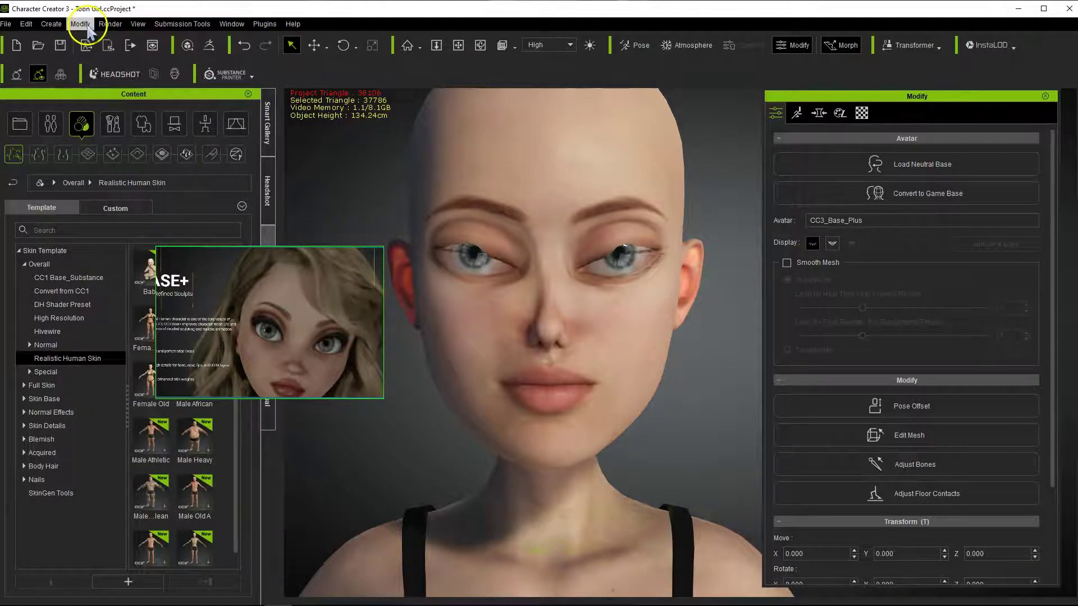
click(85, 25)
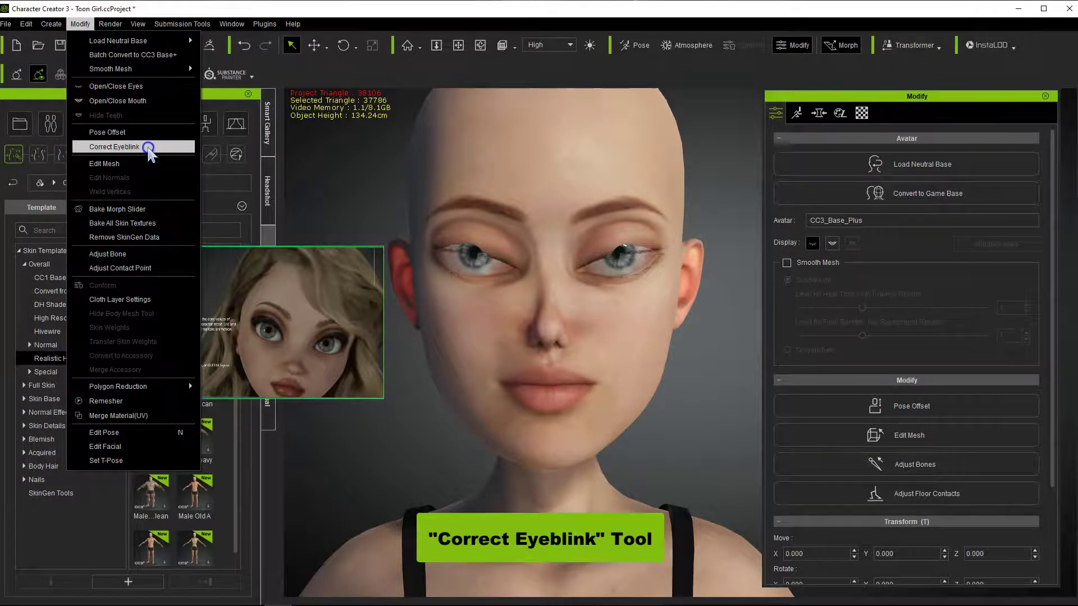
click(123, 146)
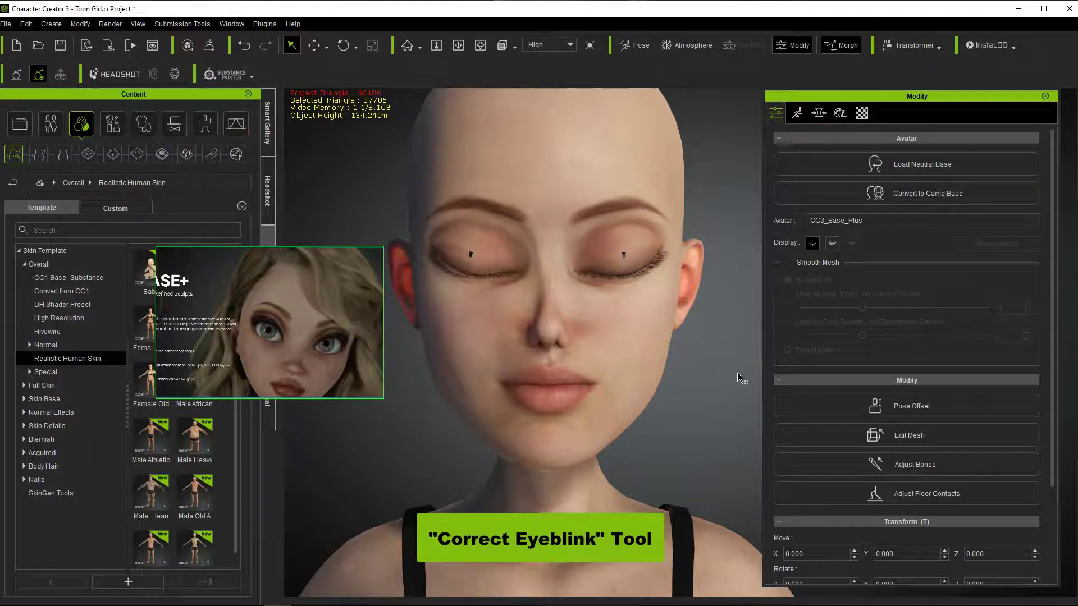
Check the corrected blink by opening the eyes and closing them once more.
click(812, 244)
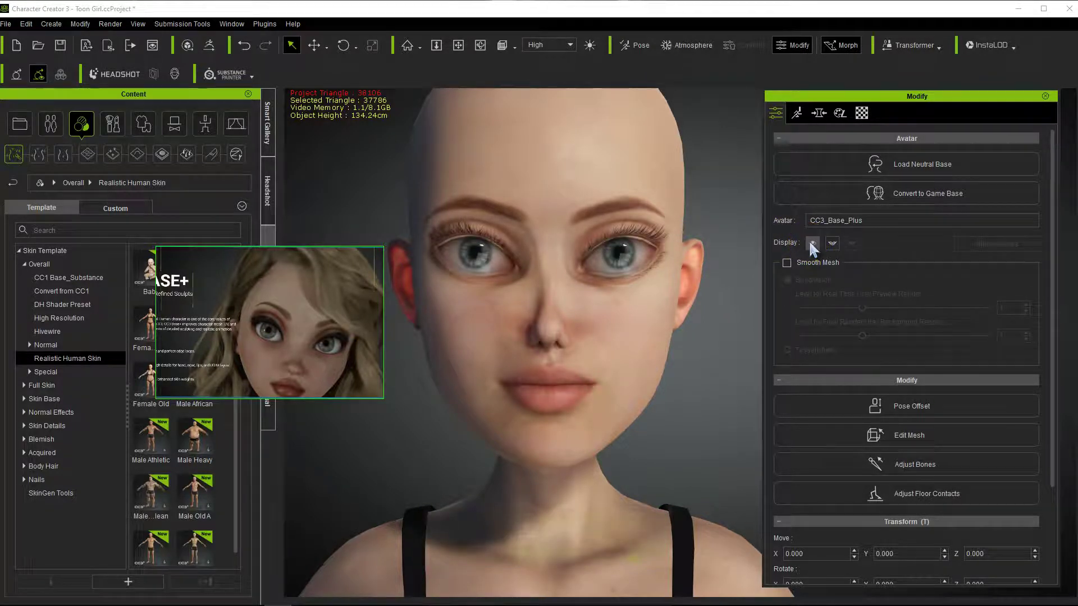
click(812, 243)
click(732, 364)
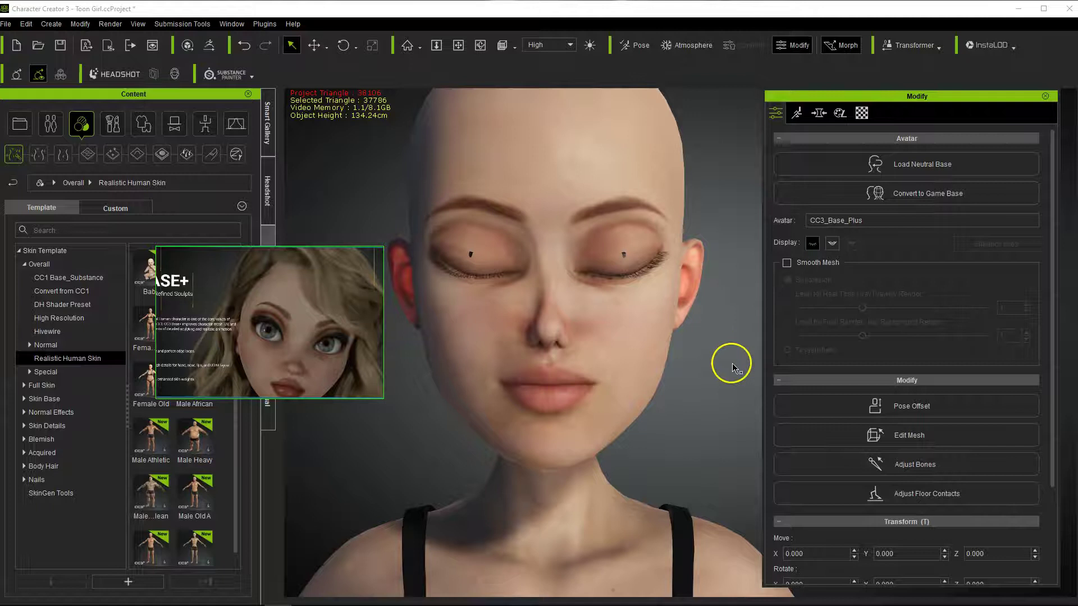
Examine the closed eyelids up close for mesh poking through the skin.
scroll(726, 373, up, 2)
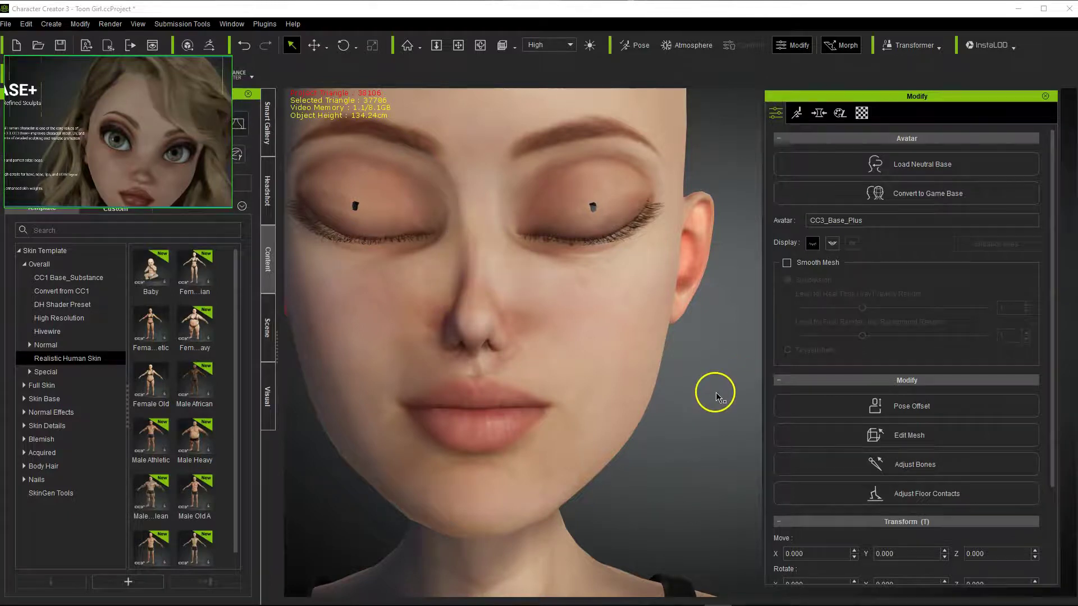
middle_drag(715, 389, 767, 420)
right_drag(730, 422, 726, 464)
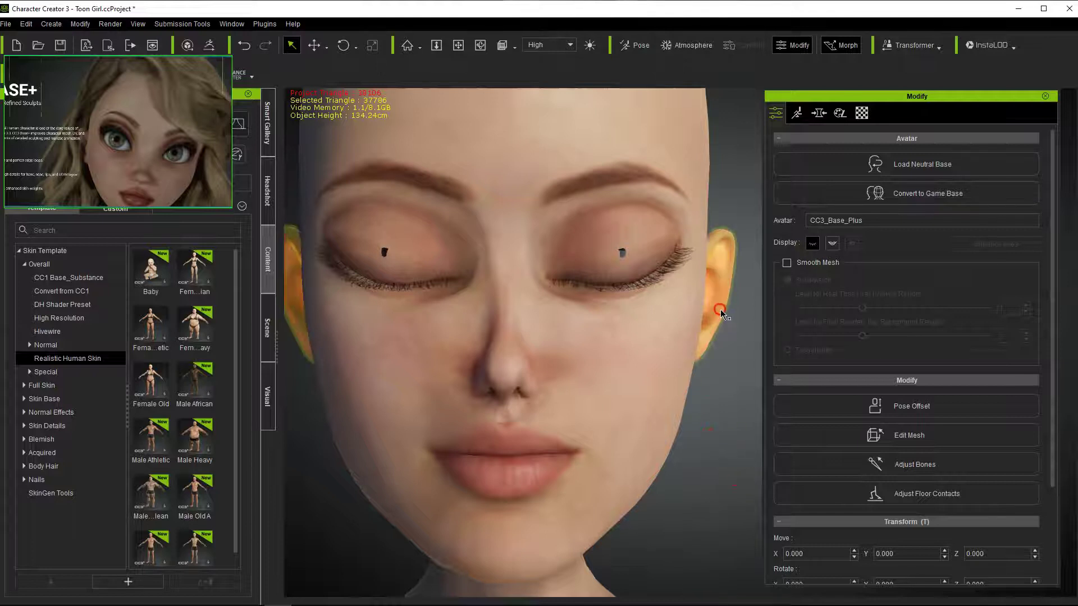
click(642, 249)
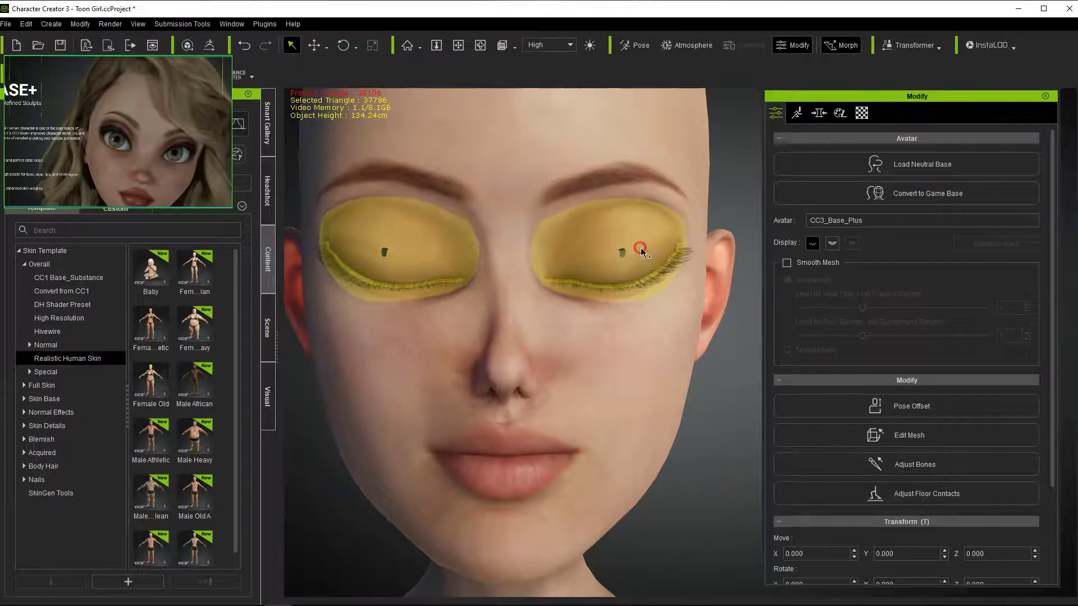
click(736, 393)
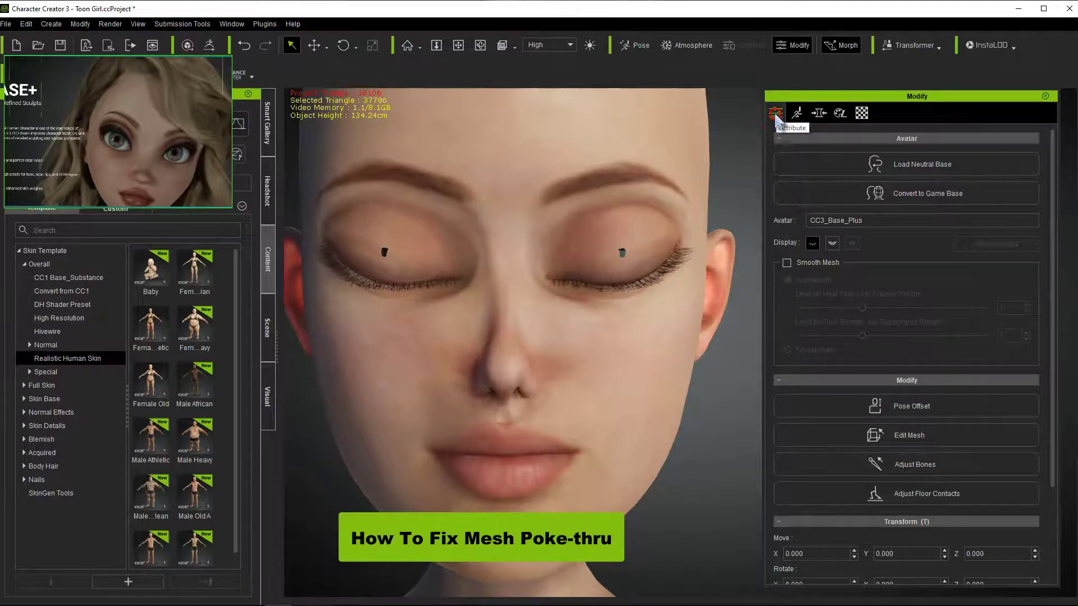
Select only the CC3_Base_Plus avatar in the scene list and start Edit Mesh on it in Sculpt mode.
click(931, 441)
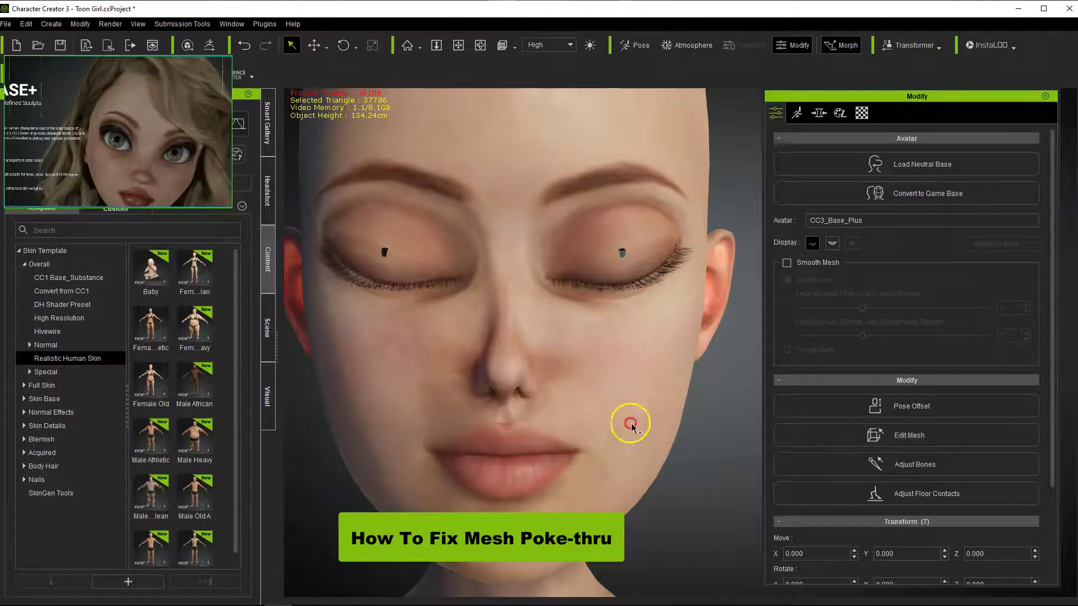
click(267, 331)
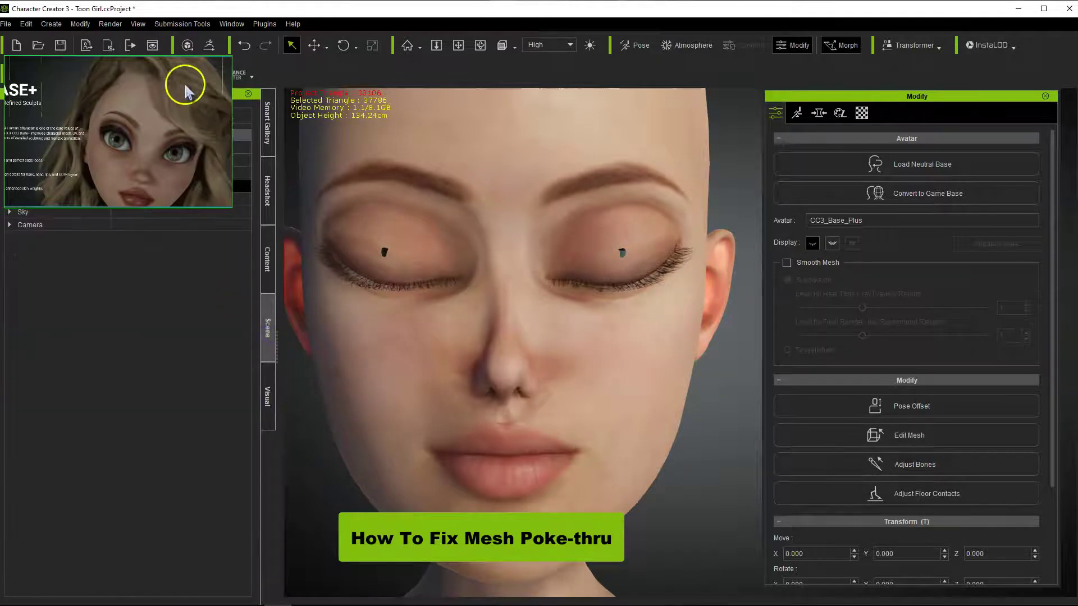
drag(180, 88, 171, 308)
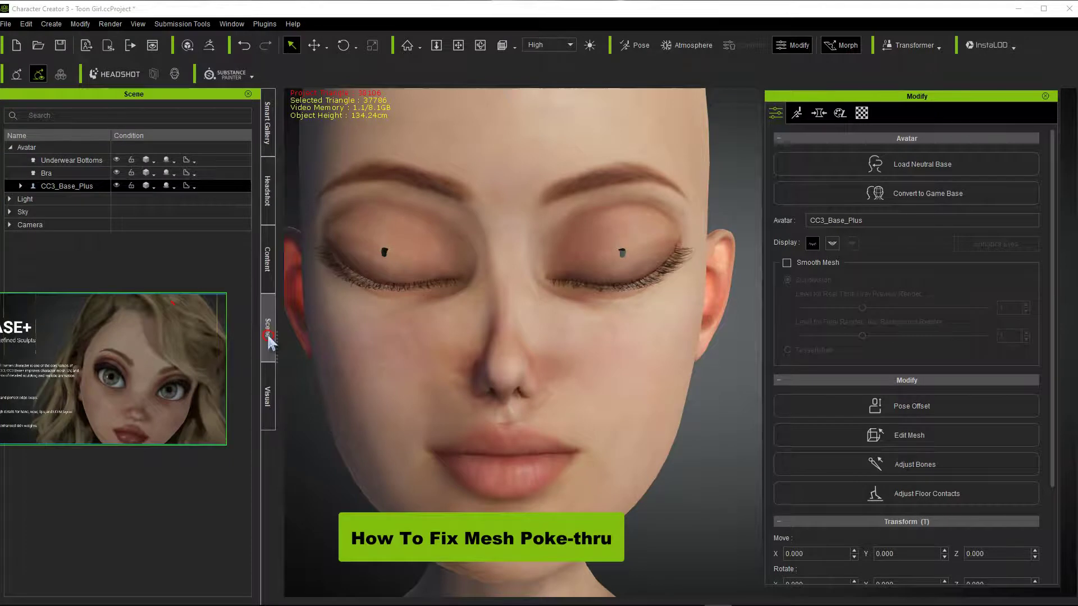
click(75, 192)
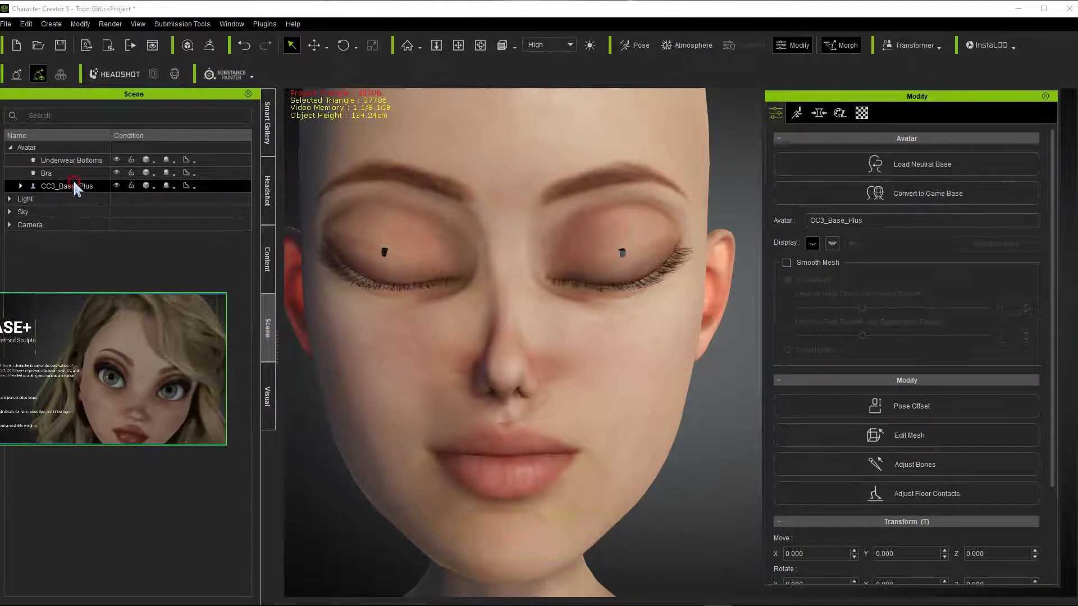
ctrl+click(74, 174)
mouse_move(74, 174)
mouse_down()
mouse_move(79, 160)
mouse_move(79, 171)
mouse_up()
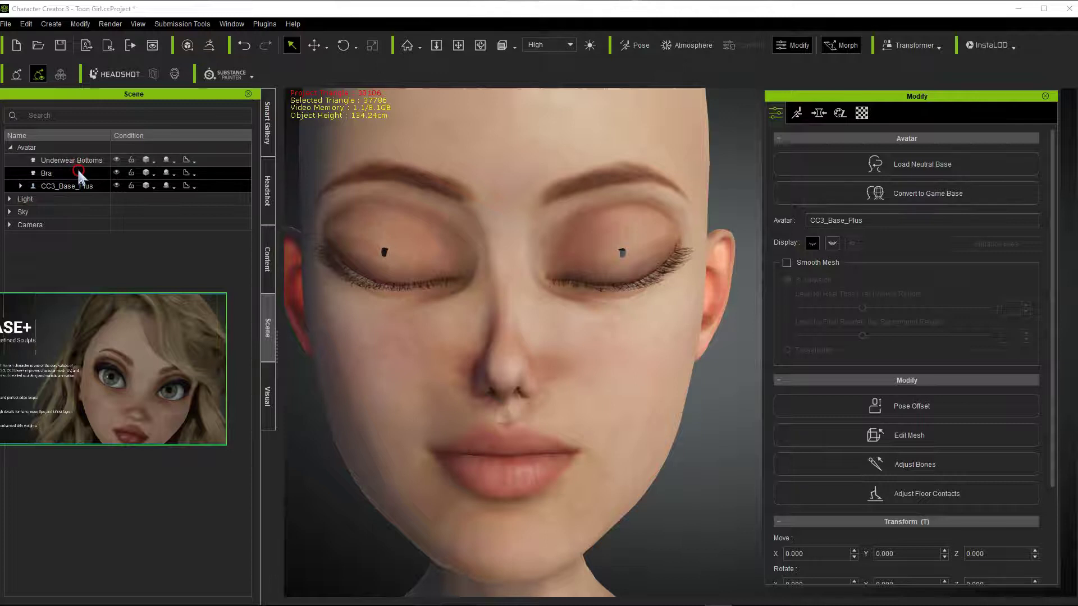
click(73, 191)
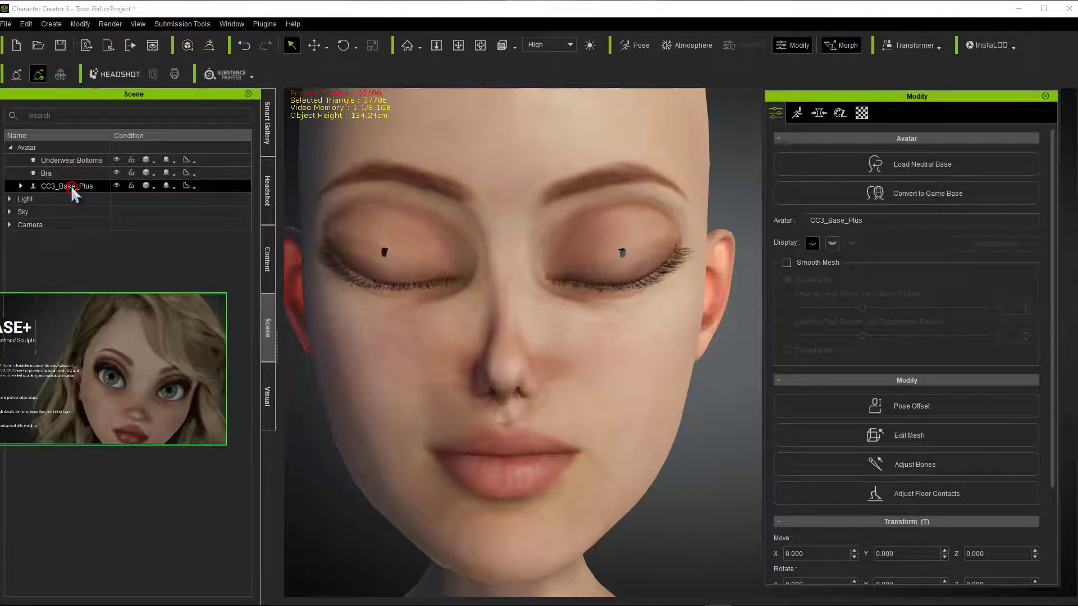
click(910, 437)
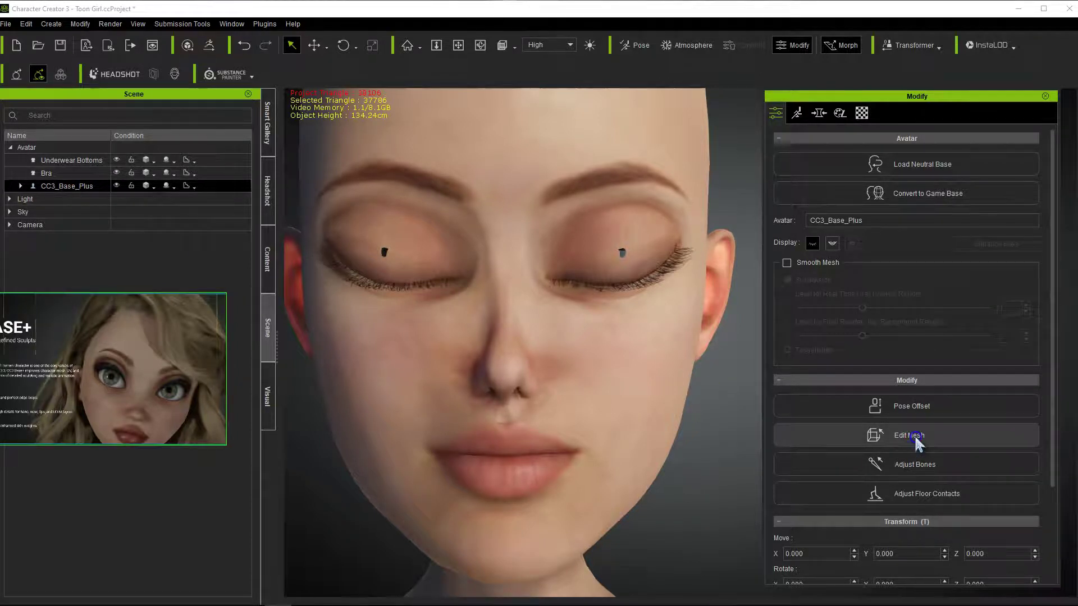
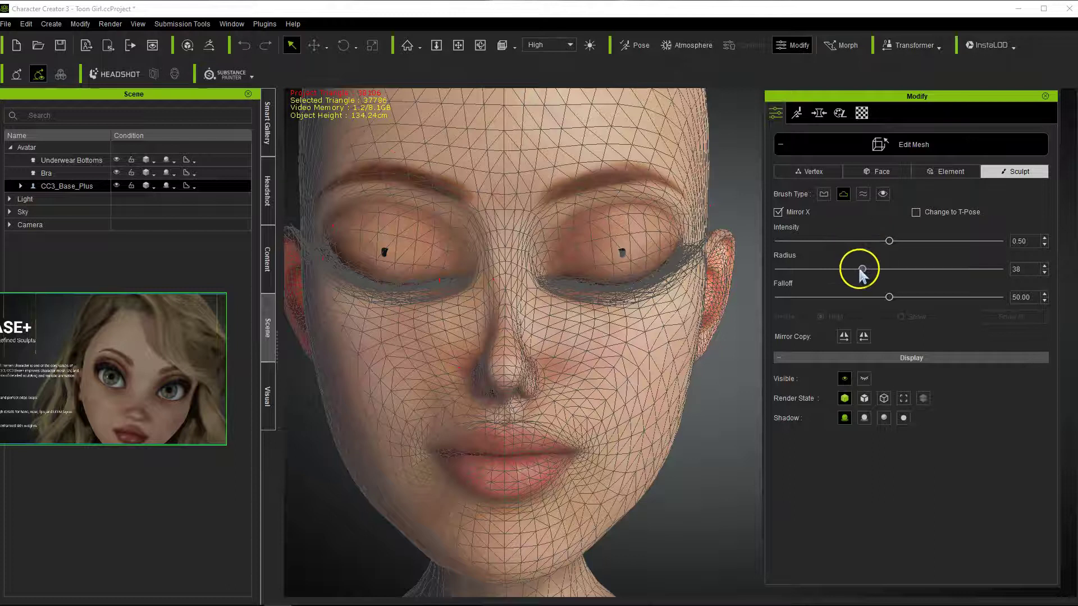
Set up the sculpt brush as Pull with a radius of 8 and an intensity of 0.28.
drag(862, 269, 785, 275)
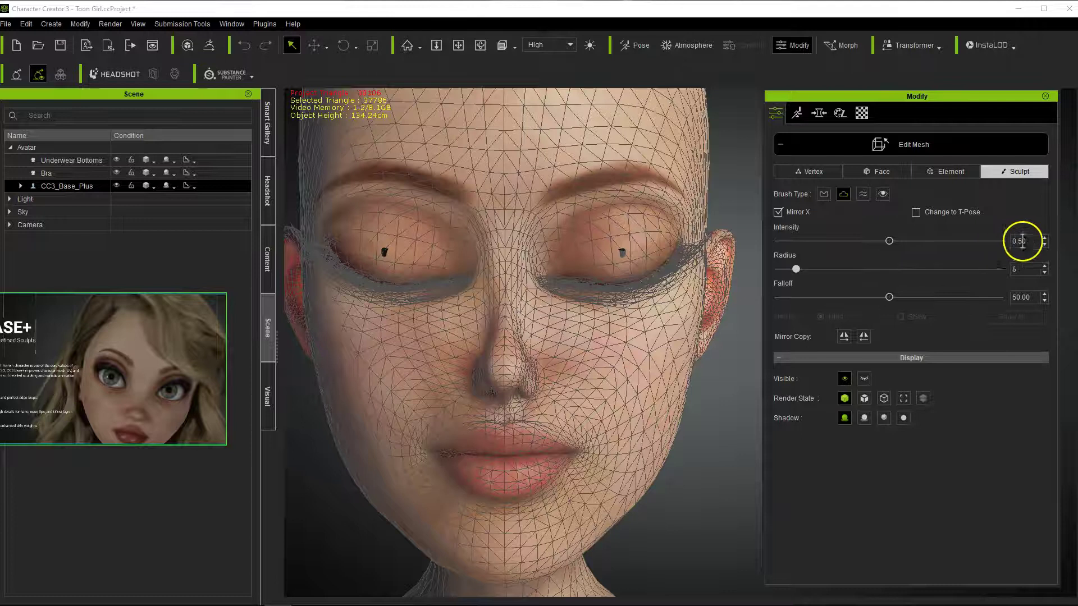
drag(886, 239, 840, 249)
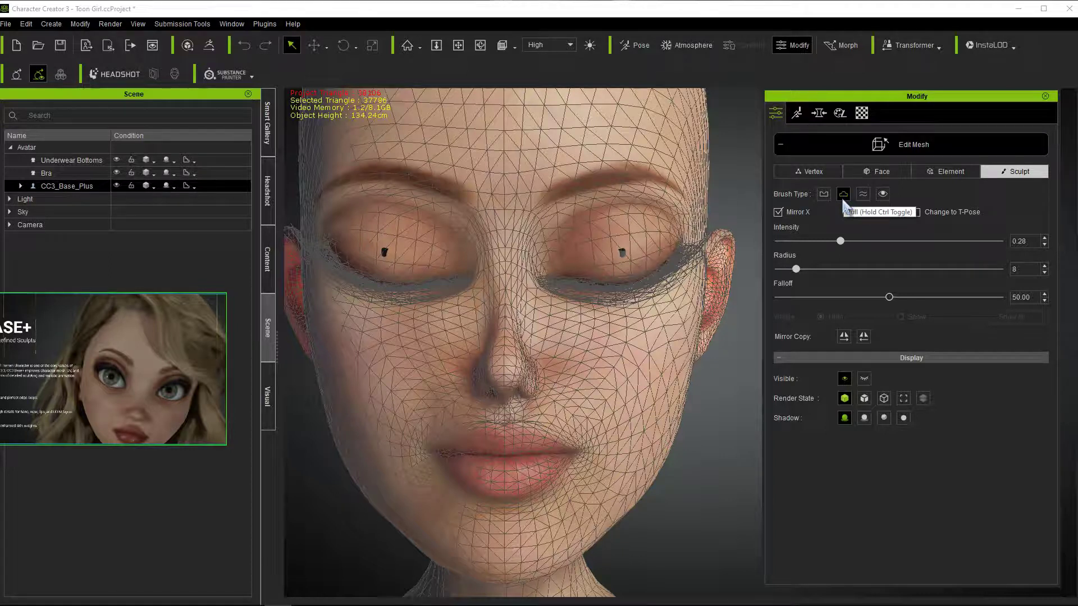
click(826, 196)
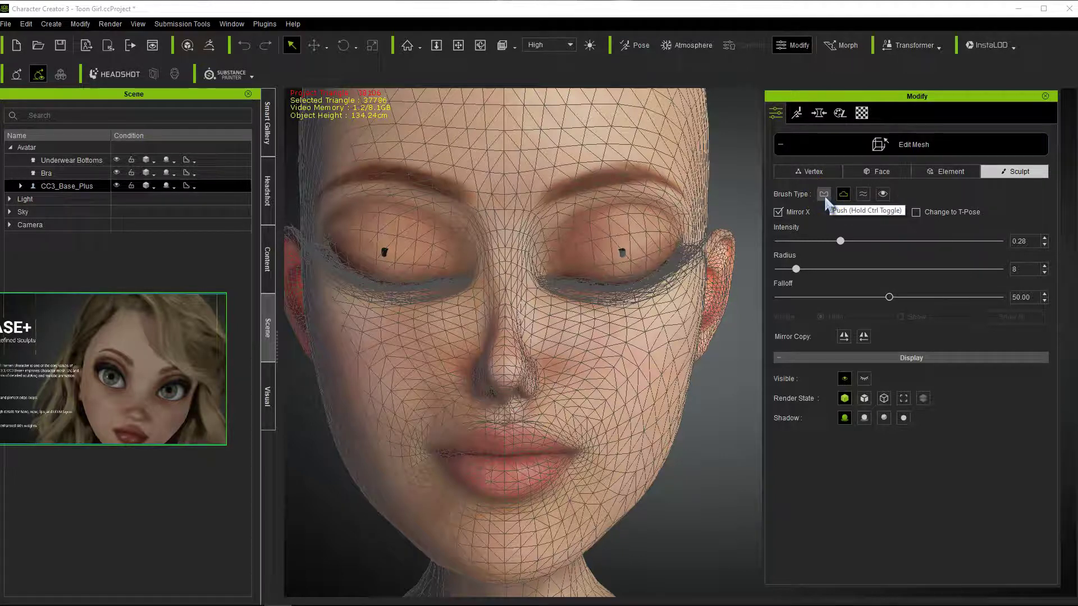
click(844, 197)
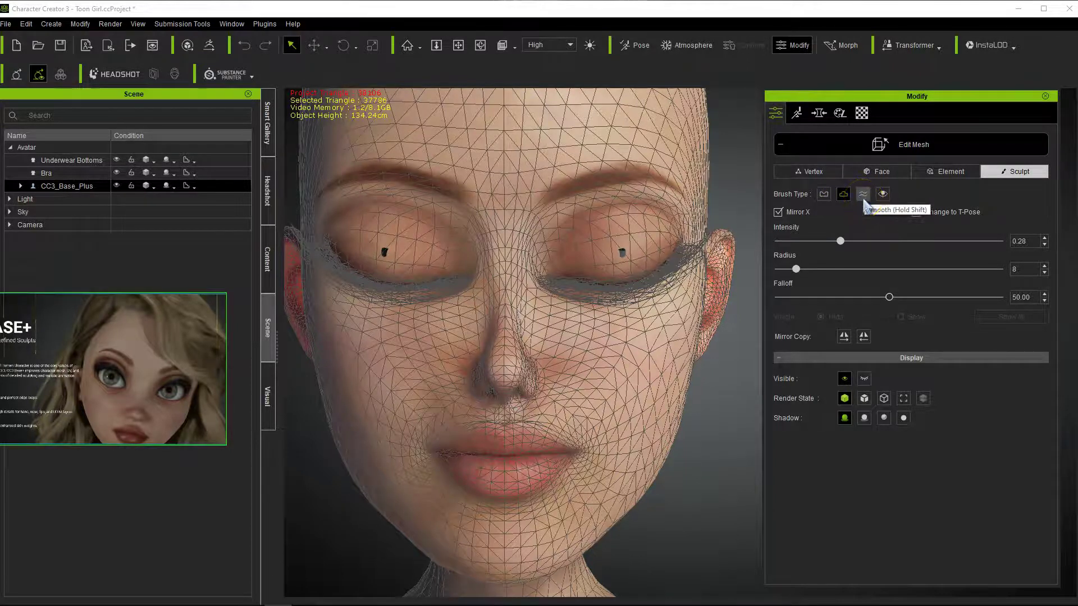
click(844, 195)
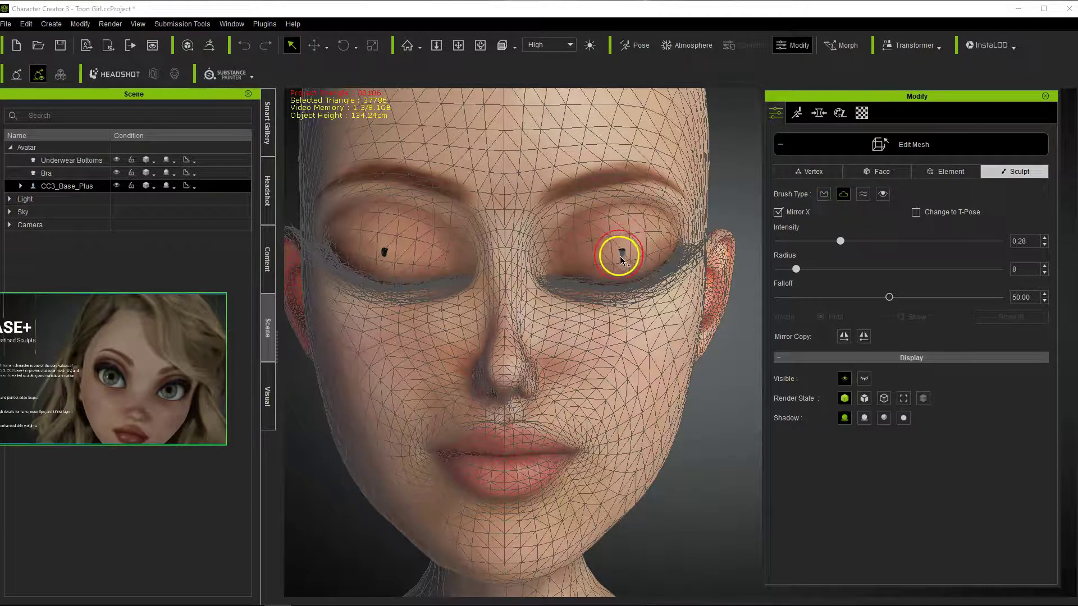
Pull the closed eyelid skin outward over the poke-through spots with mirrored brush strokes and finish mesh editing.
drag(624, 257, 625, 255)
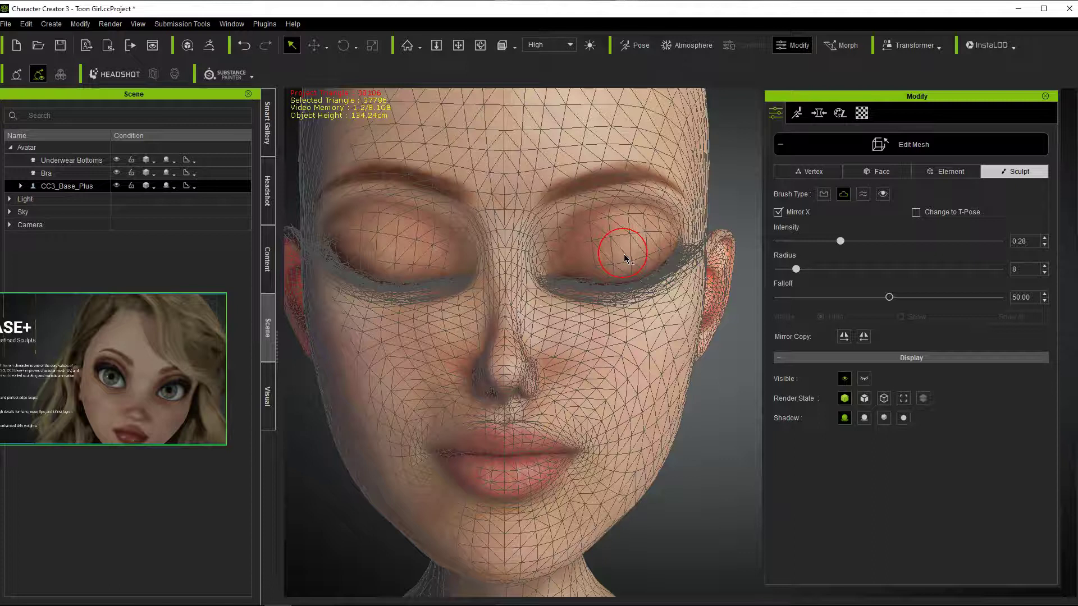
mouse_move(629, 275)
mouse_down()
mouse_move(679, 264)
mouse_move(685, 288)
mouse_move(683, 279)
mouse_move(812, 270)
mouse_move(641, 241)
mouse_move(606, 259)
mouse_move(633, 267)
mouse_move(600, 245)
mouse_move(437, 229)
mouse_move(382, 248)
mouse_move(399, 261)
mouse_move(616, 258)
mouse_up()
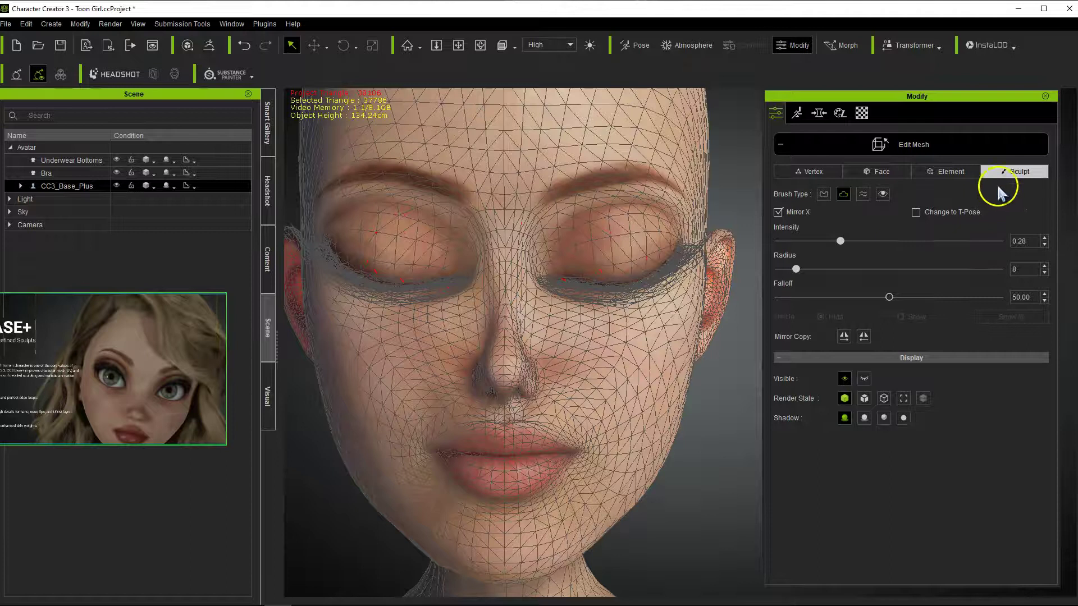
click(924, 147)
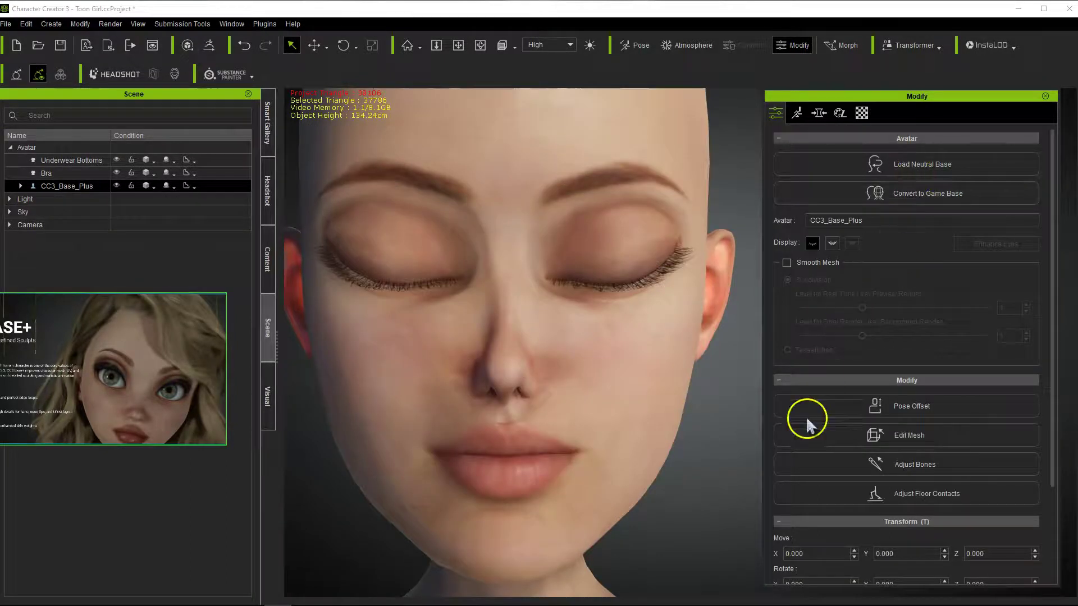
Check the repaired eyelids by opening and closing the avatar's eyes several times.
click(813, 244)
click(812, 244)
click(813, 243)
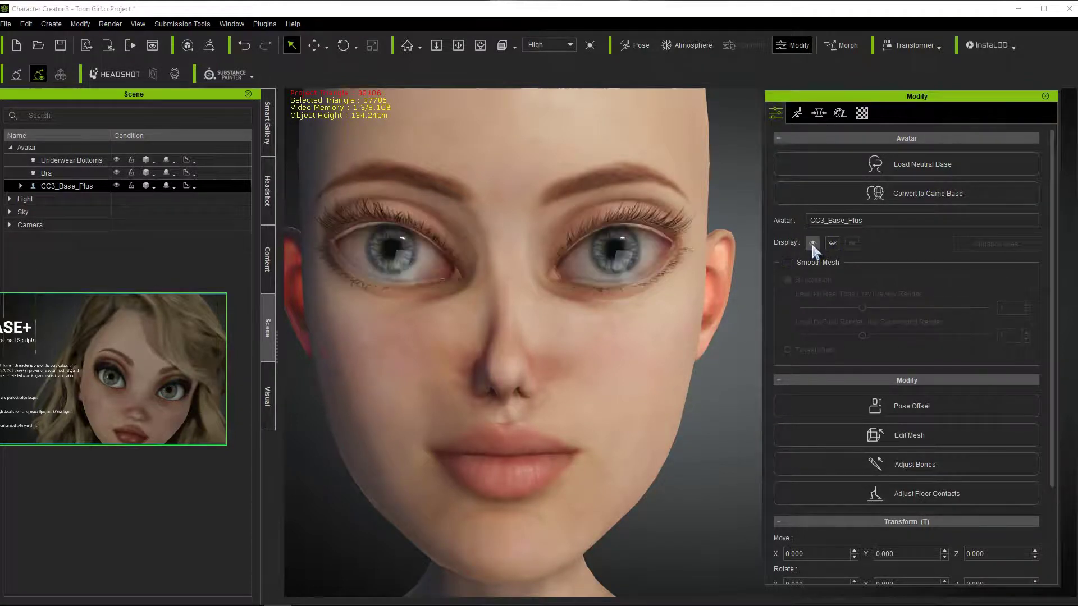
click(812, 243)
click(812, 243)
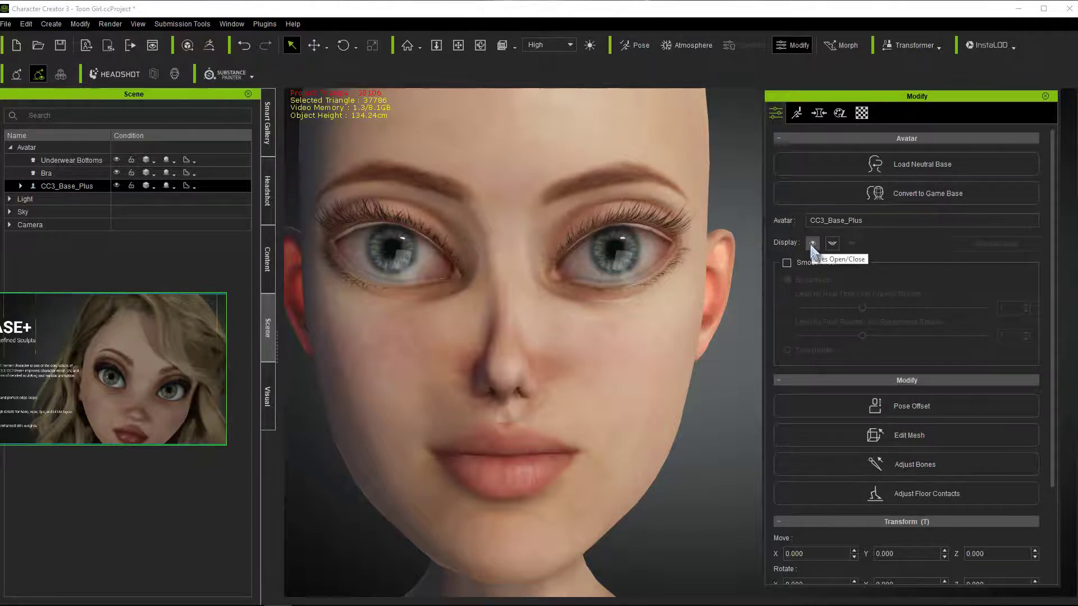
click(928, 240)
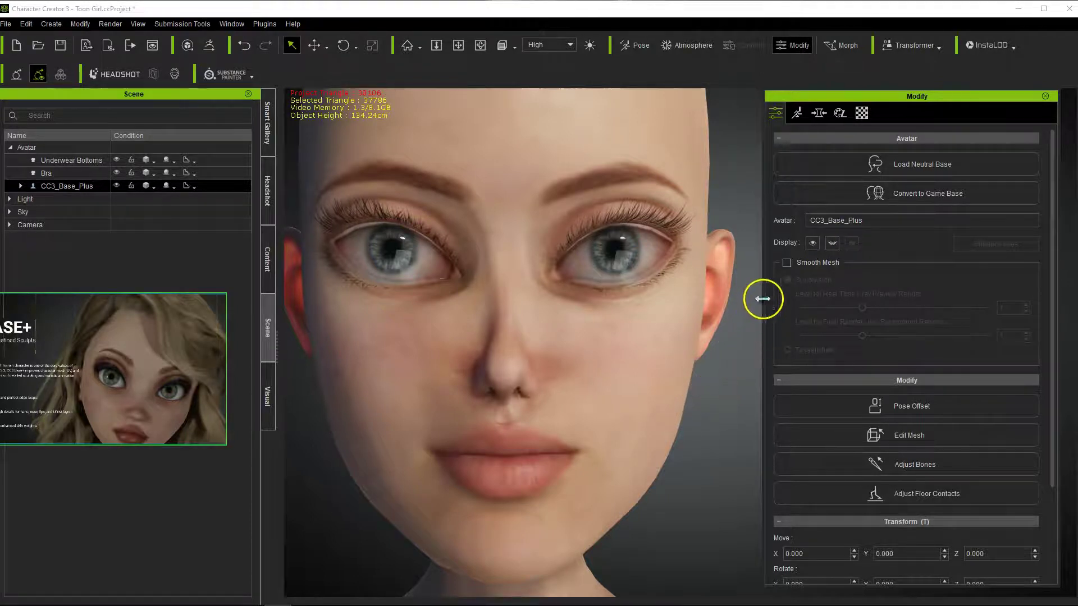
Enable Smooth Mesh with Subdivision on the avatar and inspect the head from slightly different angles.
click(786, 262)
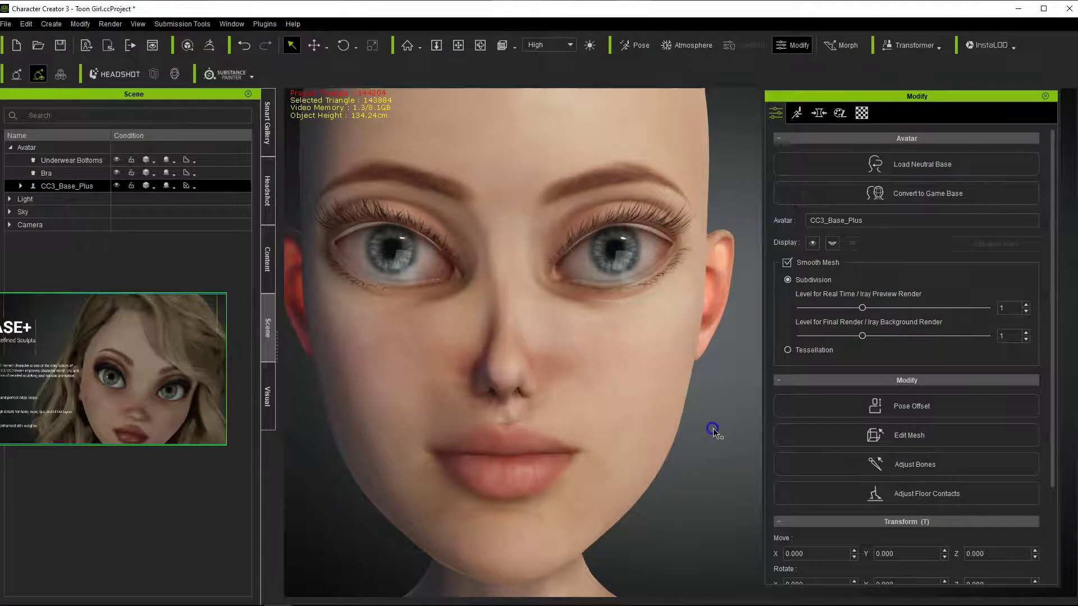
right_drag(714, 432, 716, 471)
scroll(718, 469, down, 5)
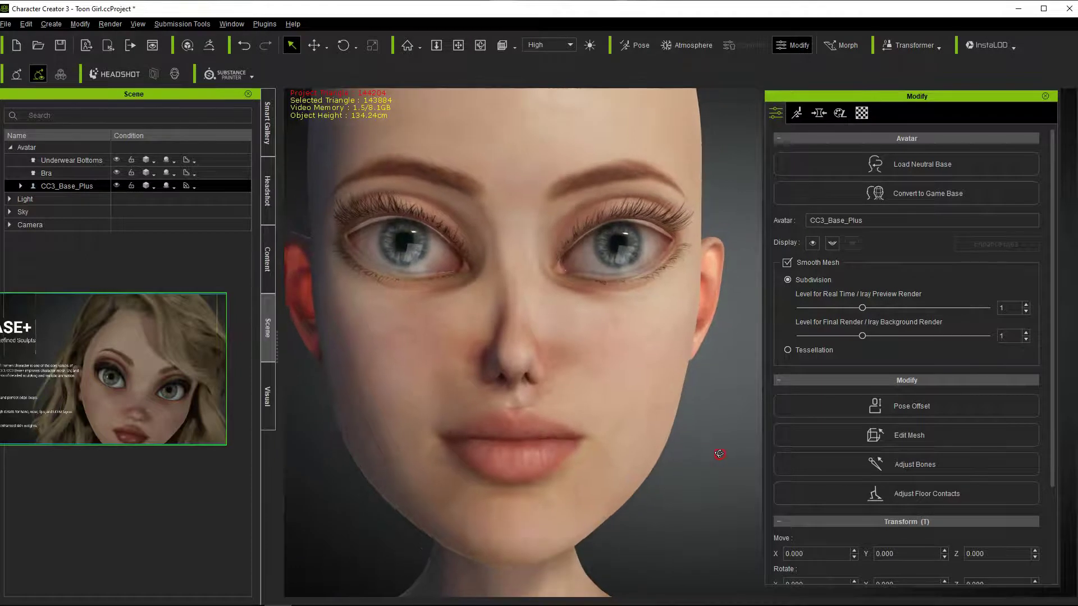
right_drag(718, 462, 683, 459)
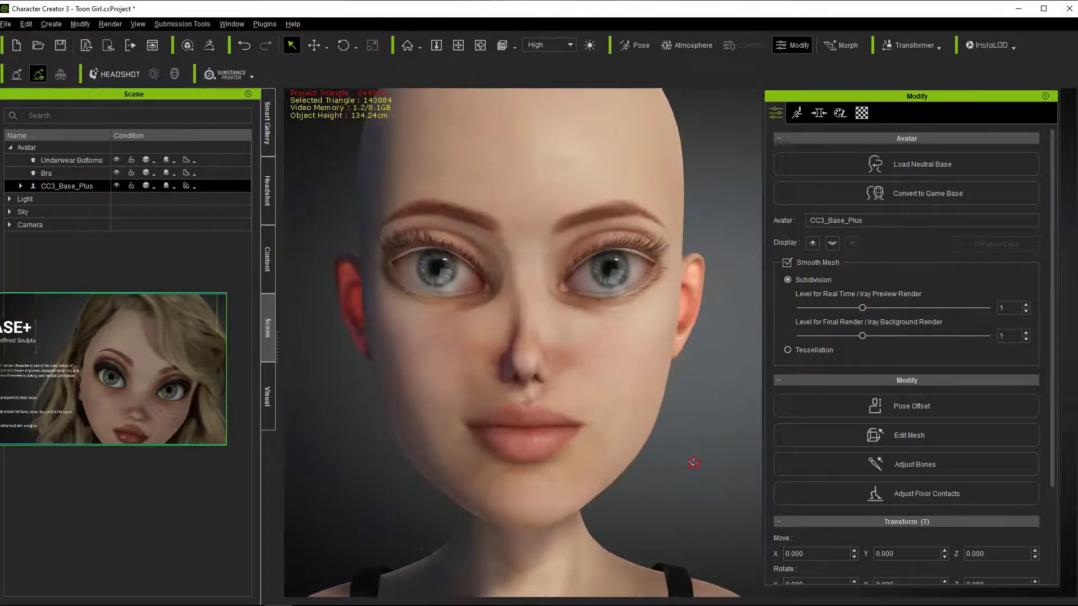
middle_drag(693, 457, 702, 449)
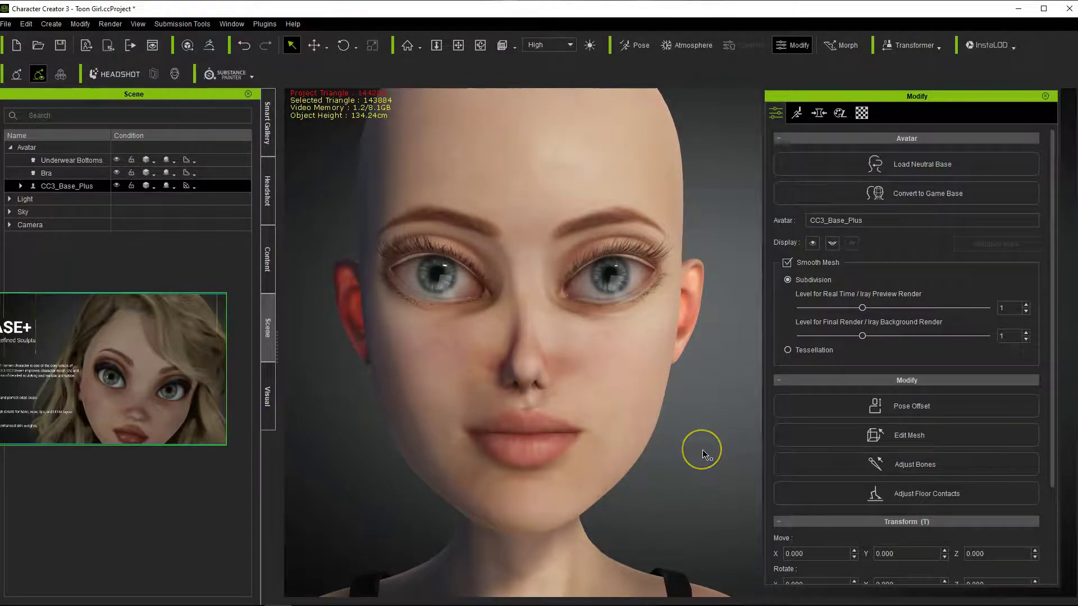
Check the smoothed face by closing and reopening the eyes, then opening and closing the mouth.
click(812, 243)
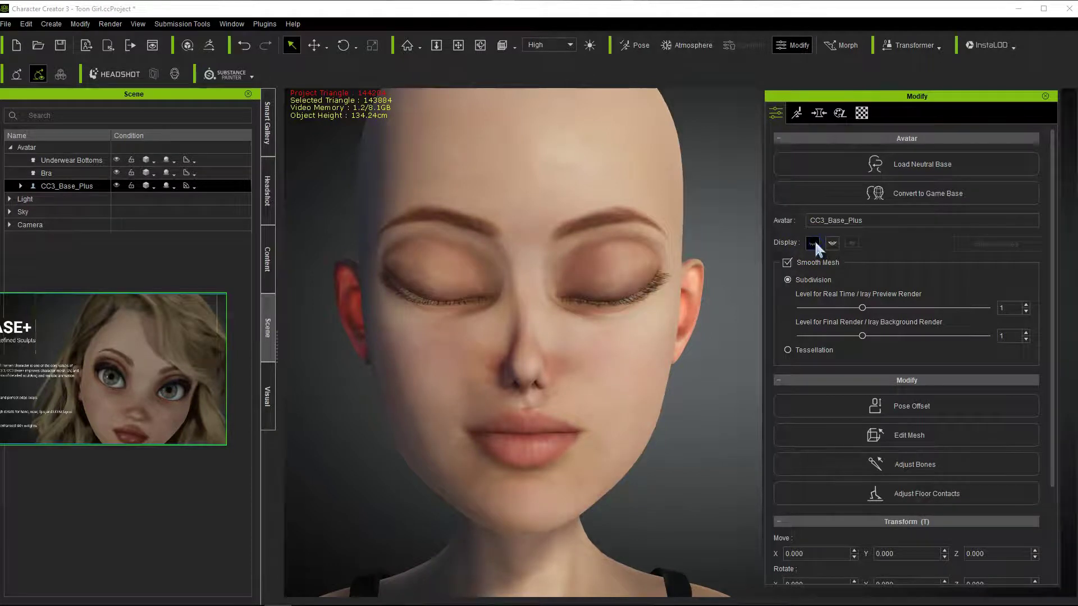
right_drag(733, 373, 722, 494)
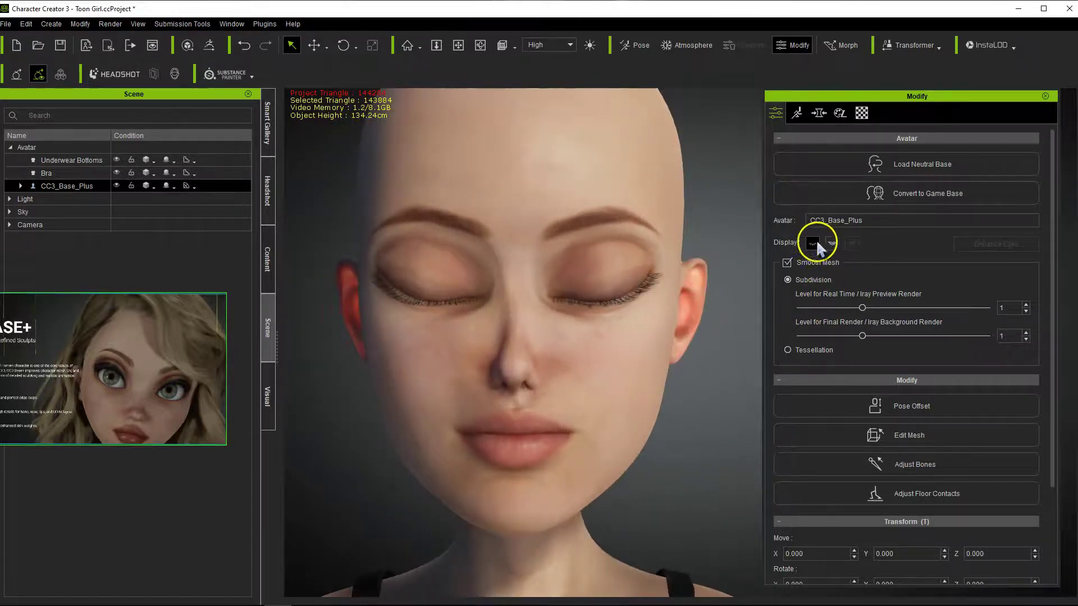
click(814, 242)
click(828, 244)
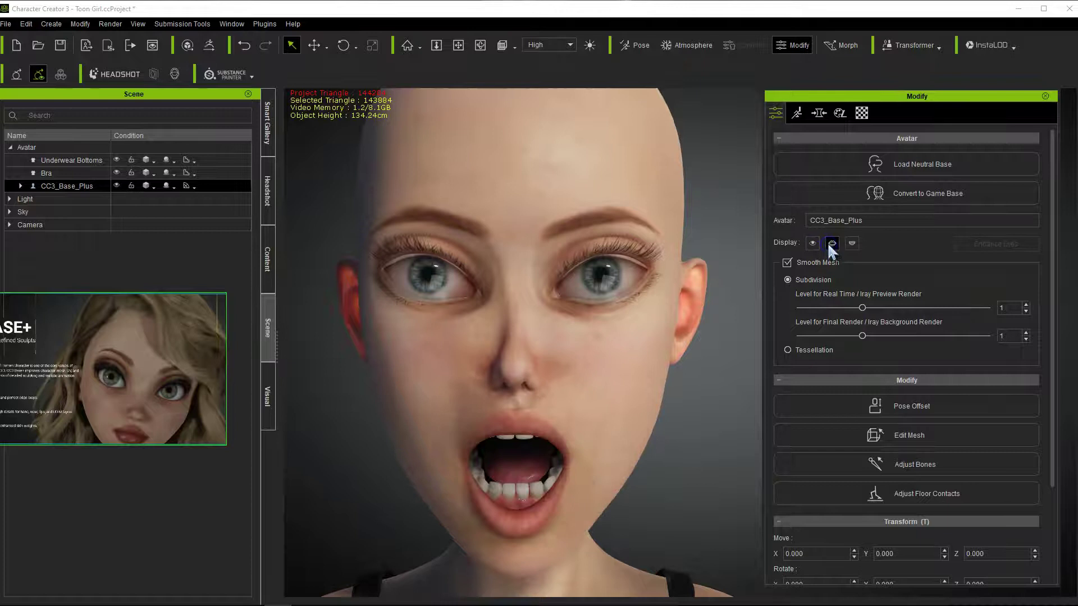
click(832, 242)
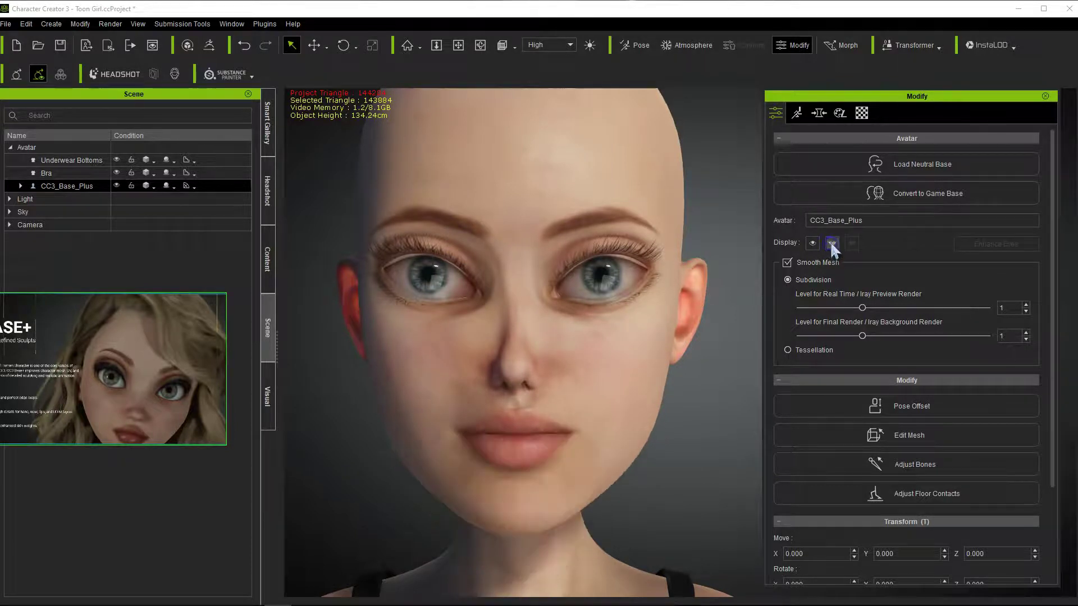
mouse_move(719, 404)
middle_down()
mouse_move(725, 390)
mouse_move(712, 398)
middle_up()
right_drag(712, 399, 719, 437)
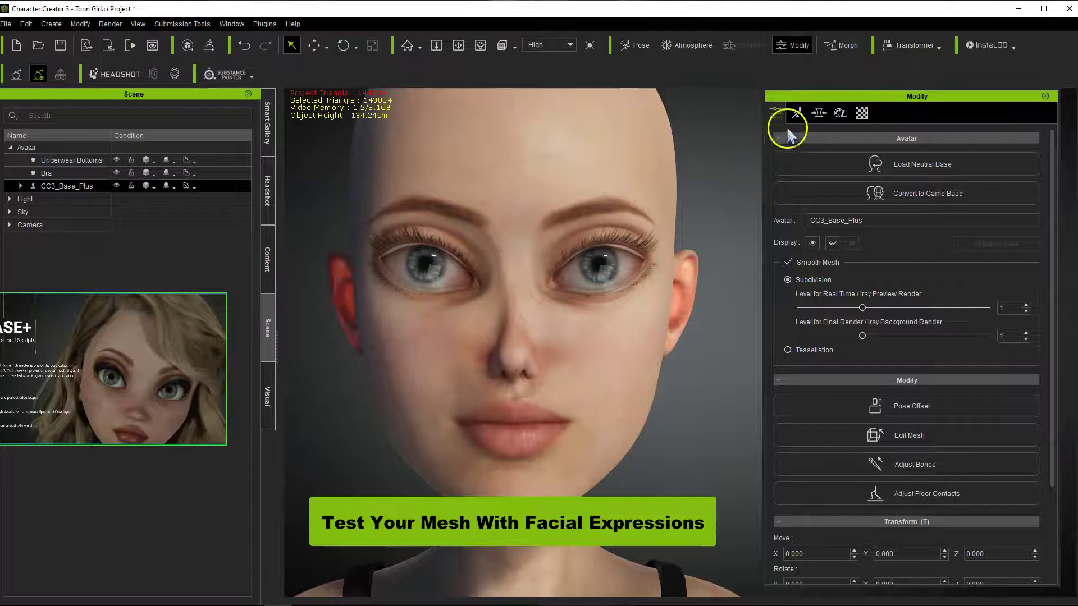
Open the avatar's facial editor from the motion pose settings, move its window lower, and show the Happy expression presets.
click(820, 112)
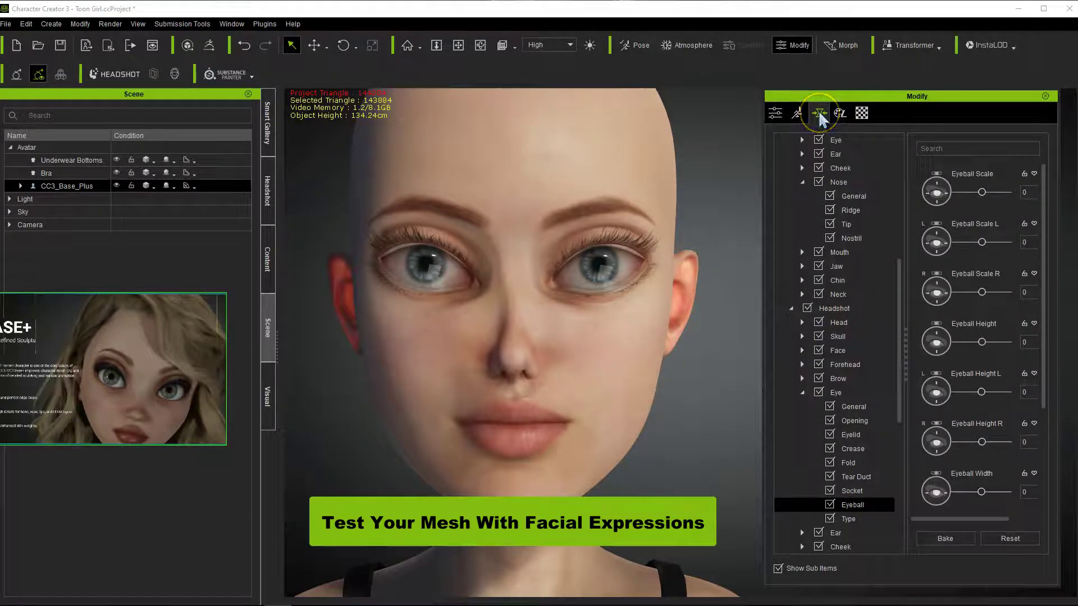
click(798, 114)
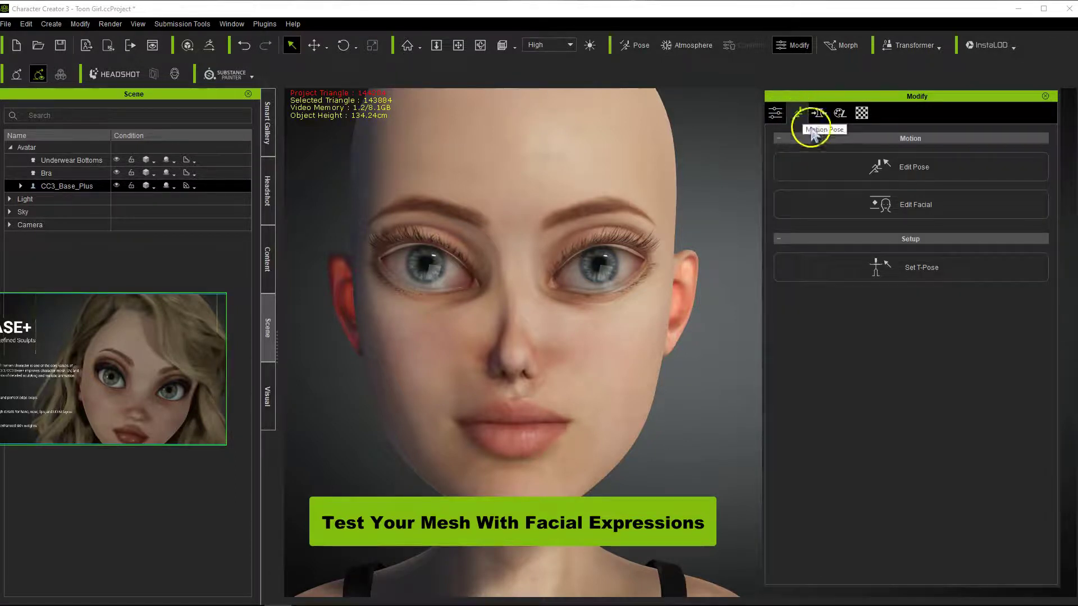
click(930, 209)
click(867, 107)
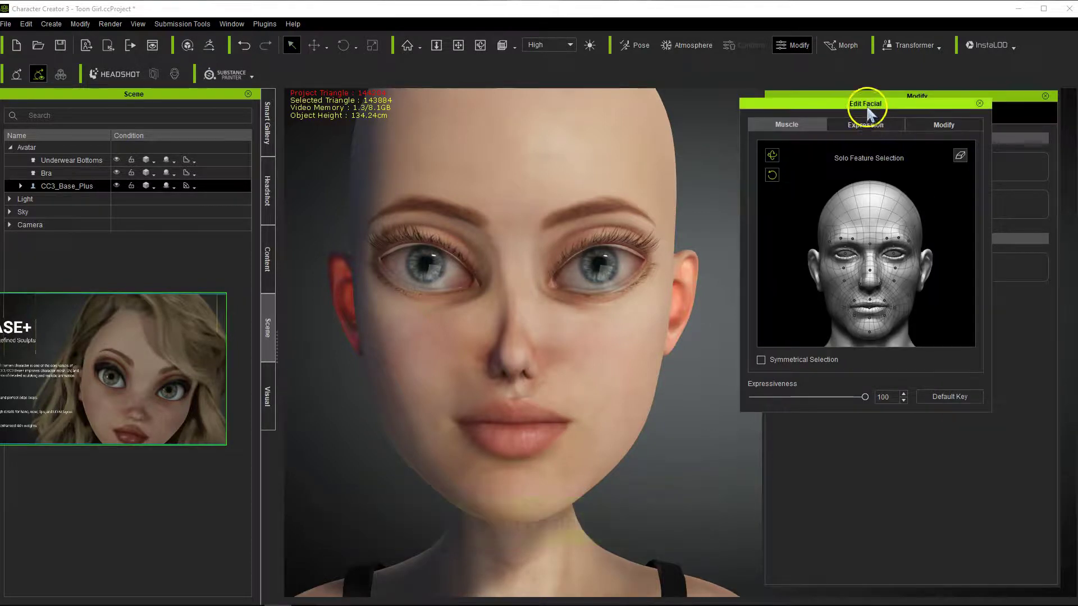
drag(865, 110, 838, 168)
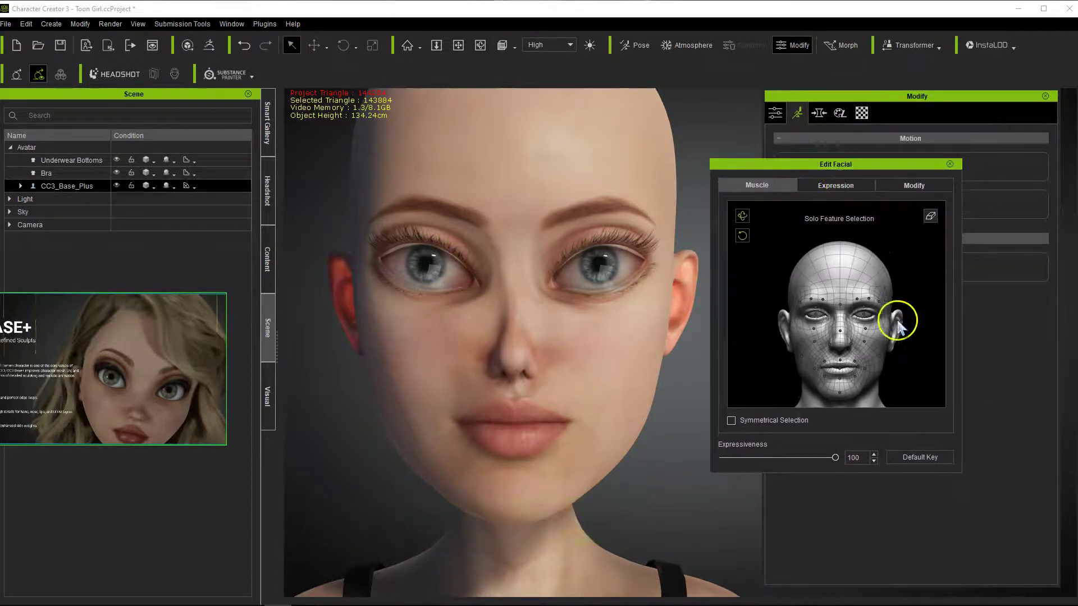
click(838, 187)
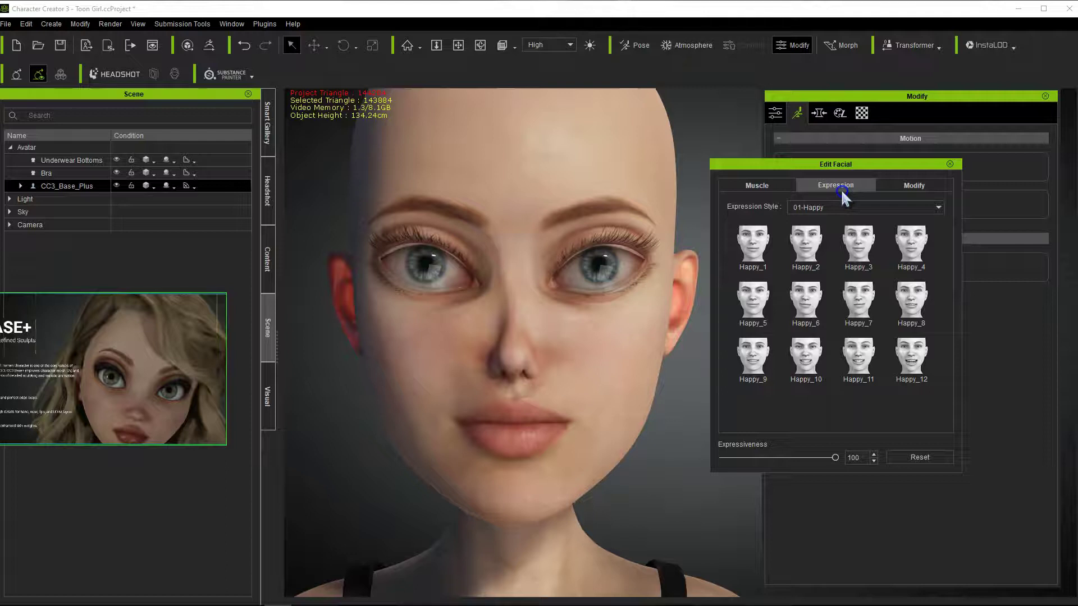
Test the reshaped face with the presets Happy_1 to Happy_4, Happy_8 and Happy_7.
click(756, 244)
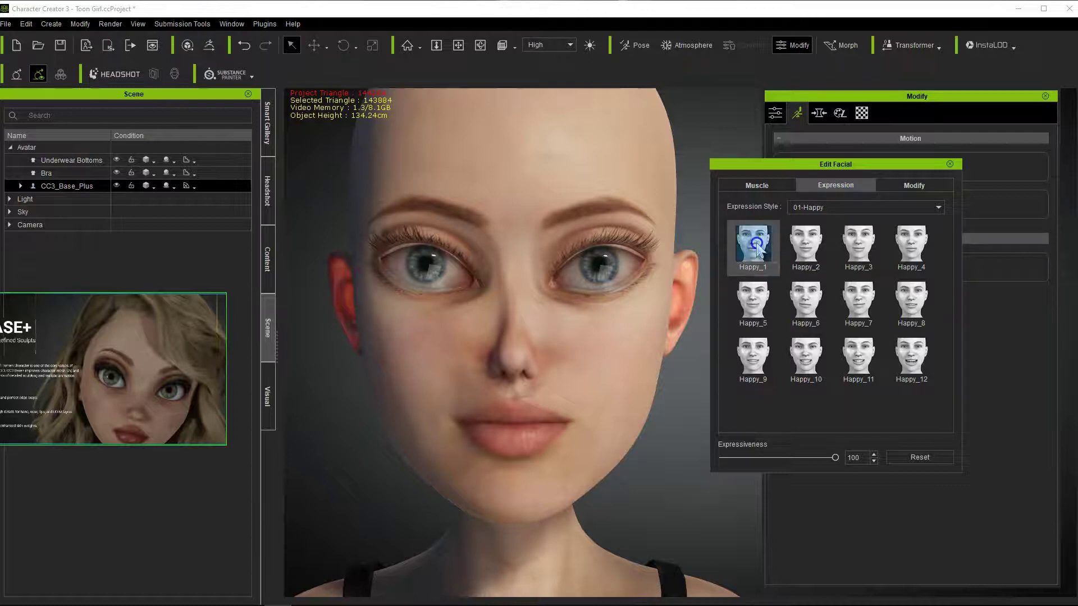
click(805, 253)
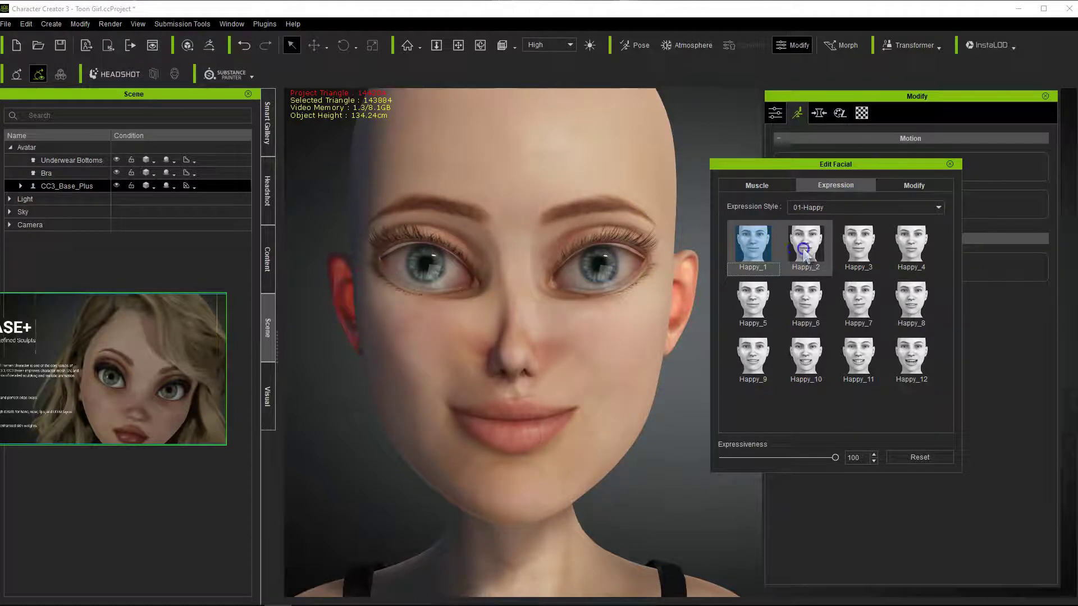
click(858, 250)
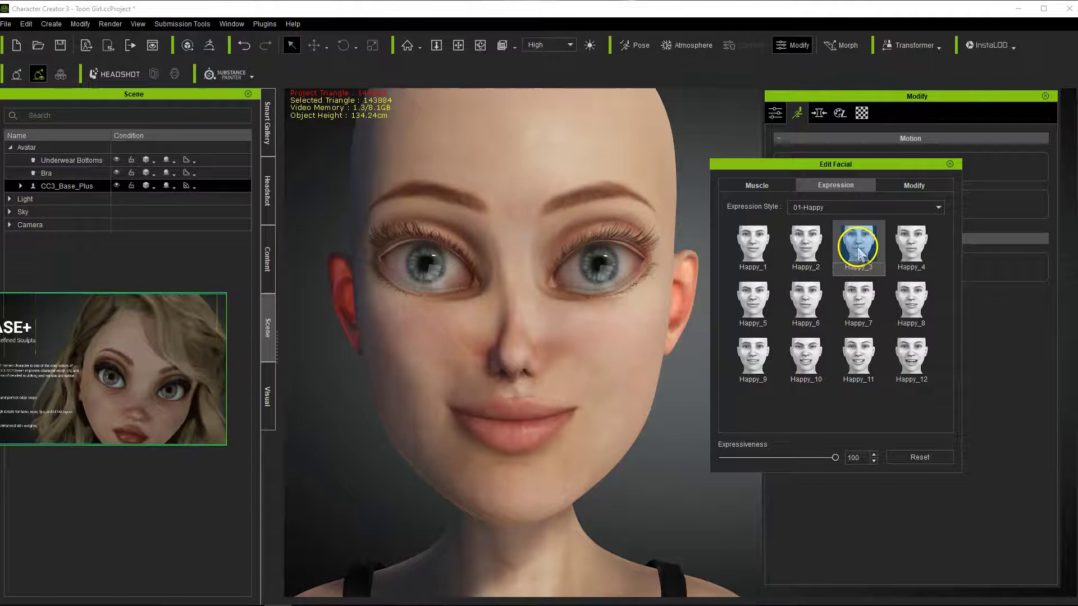
click(911, 250)
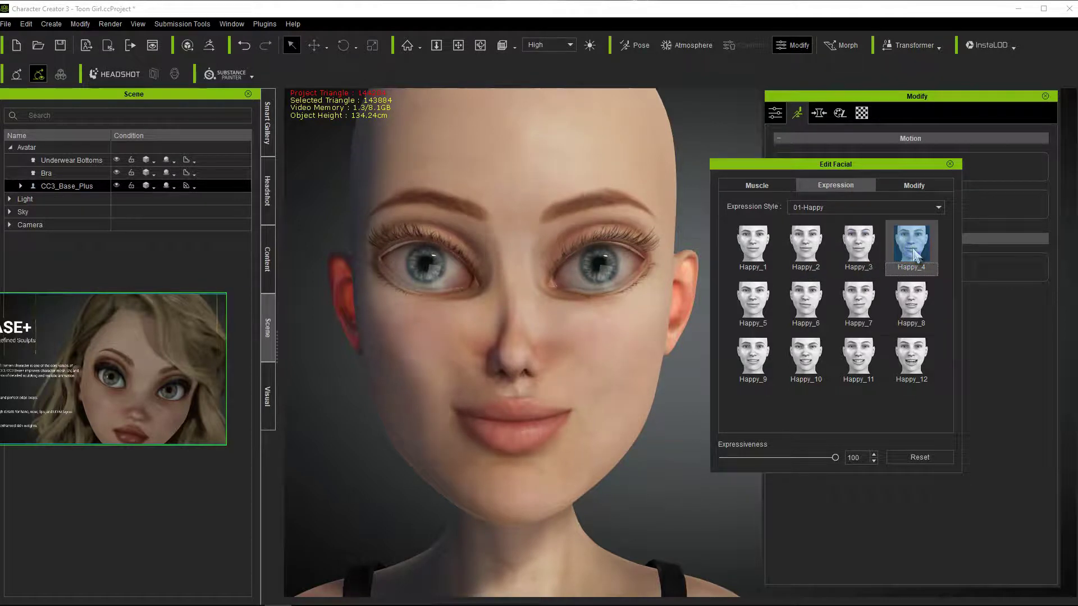
click(914, 290)
click(868, 309)
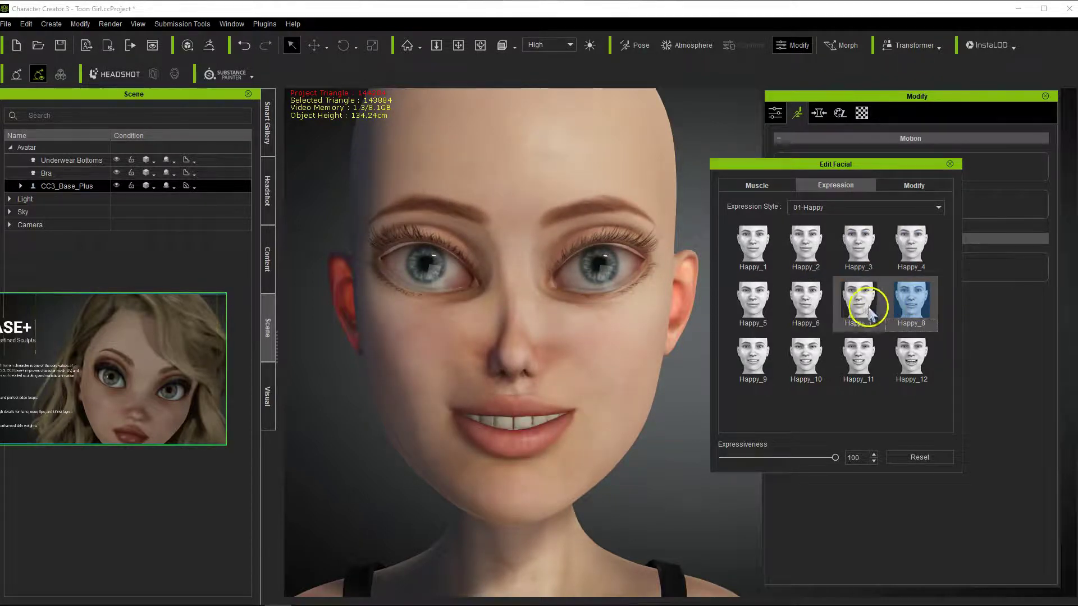
Test the face with the presets Happy_6, Happy_5 and Happy_9 to Happy_12.
click(807, 304)
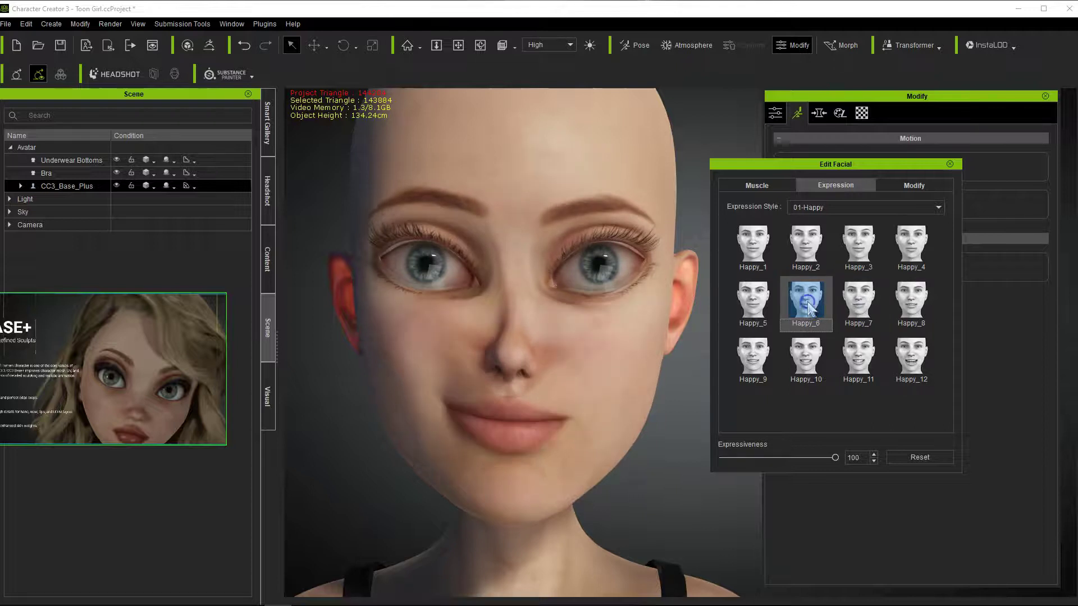
click(753, 302)
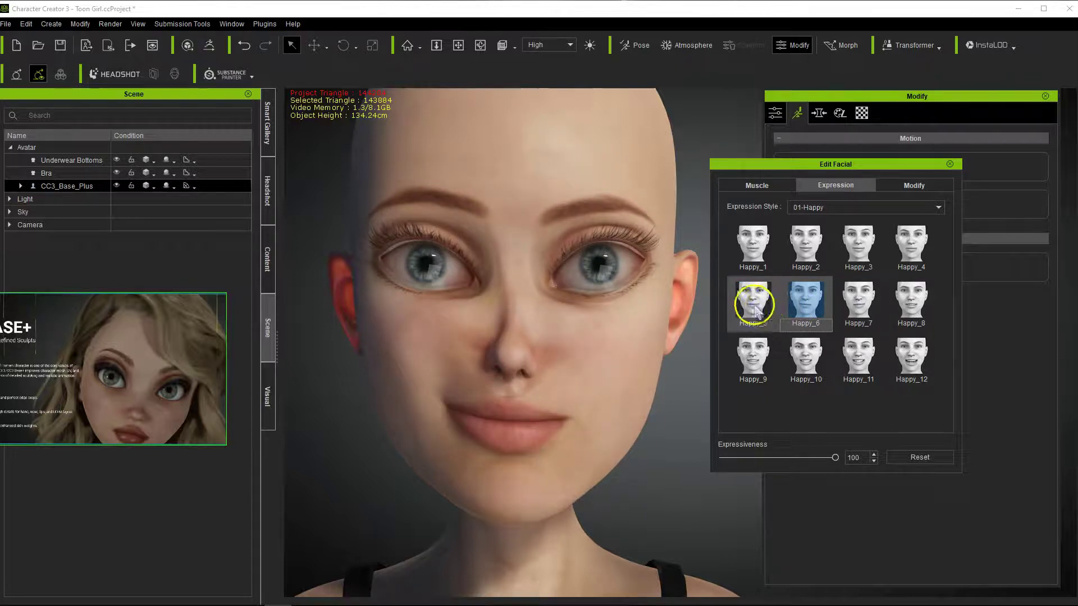
click(755, 354)
click(812, 366)
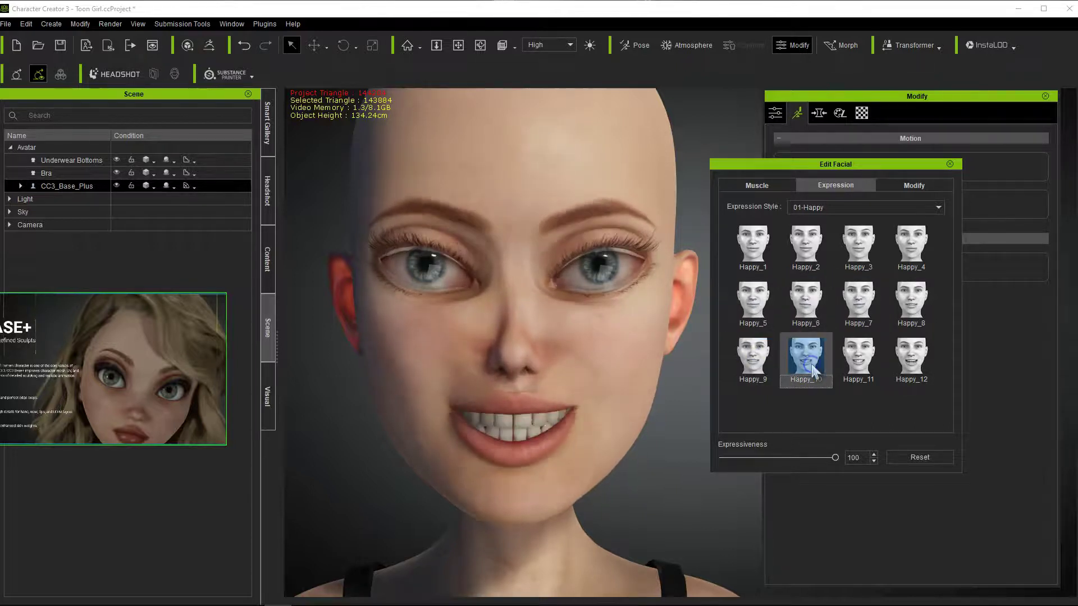
click(851, 362)
click(908, 366)
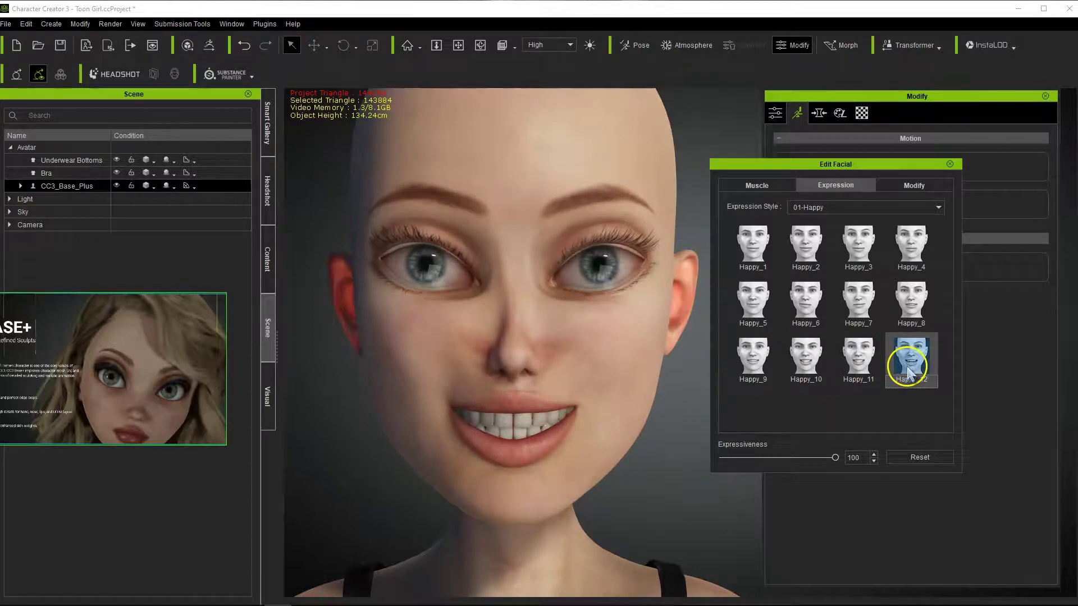
click(872, 243)
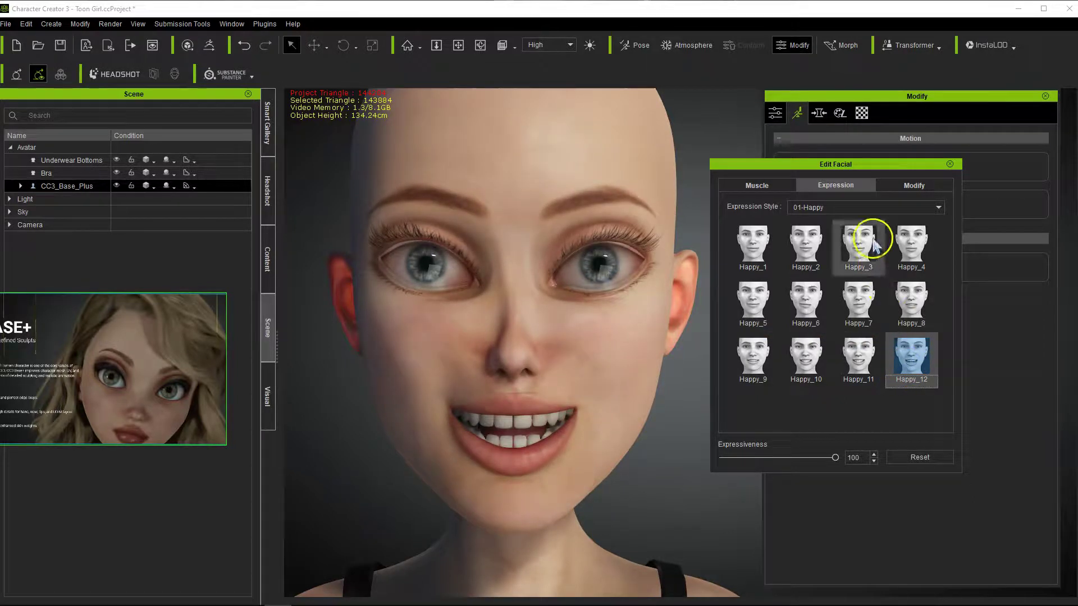
Switch the expression style to 03-Angry and test the face with the presets Angry_1 to Angry_4.
click(859, 208)
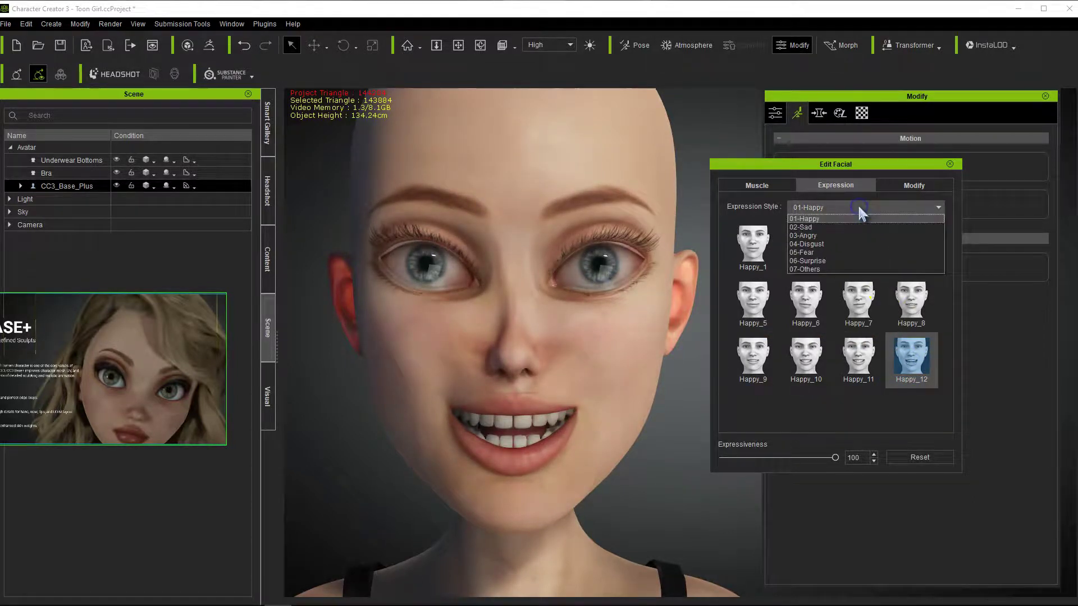
click(851, 240)
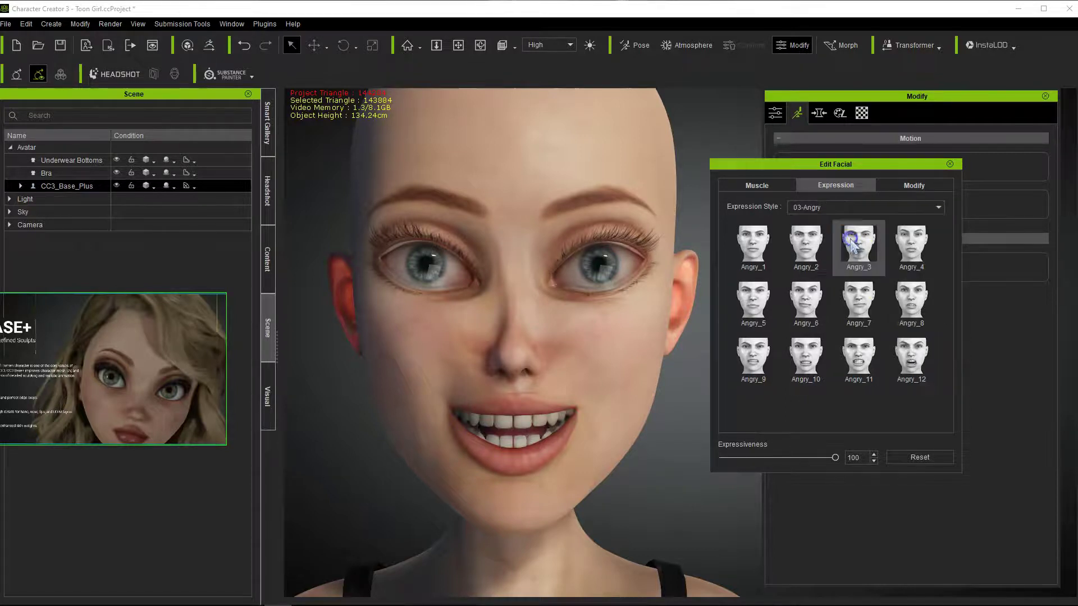
click(753, 252)
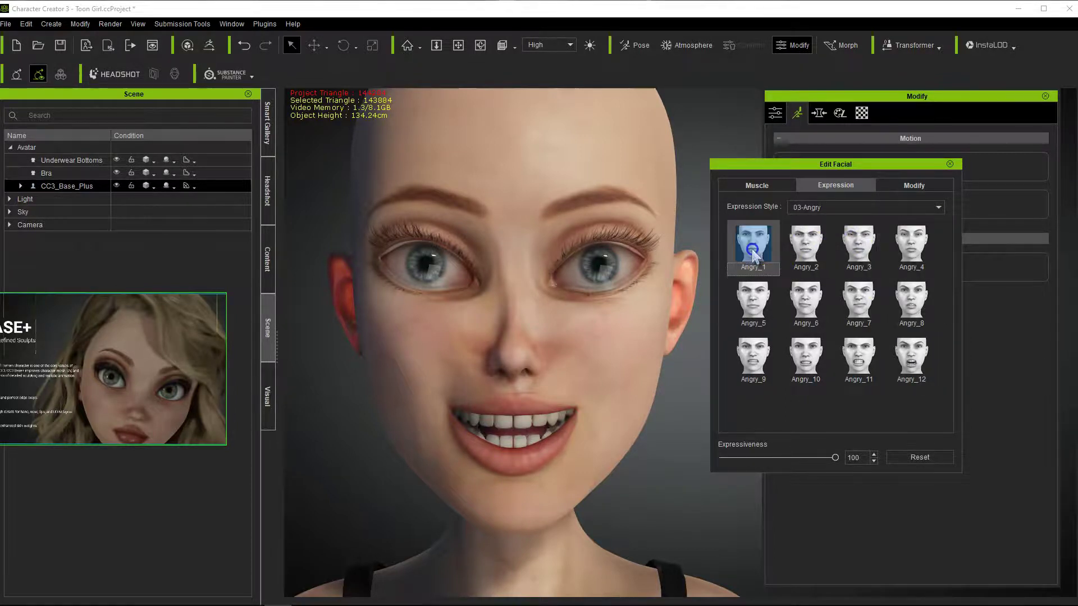
click(806, 247)
click(867, 247)
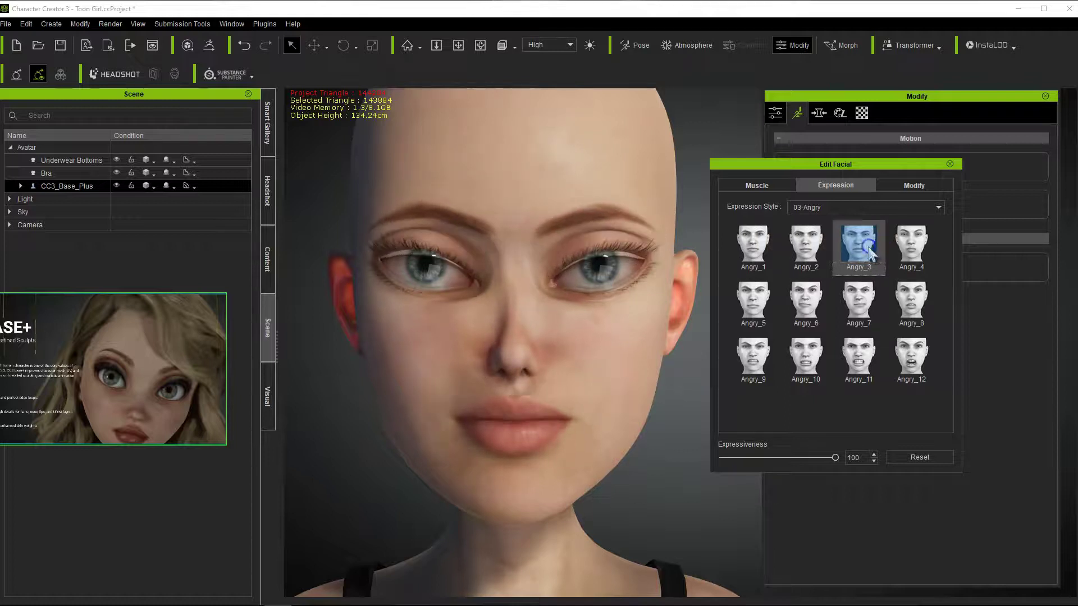
click(915, 247)
Test the stronger presets Angry_12, Angry_11, Angry_10 and Angry_9 on the face, and reset the expression.
click(914, 359)
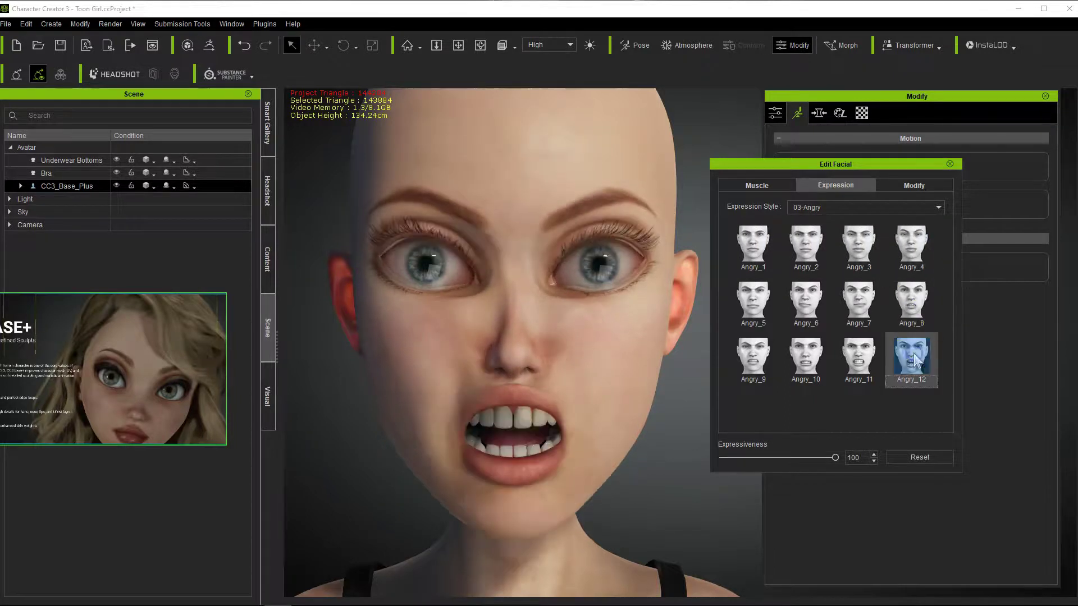
click(861, 360)
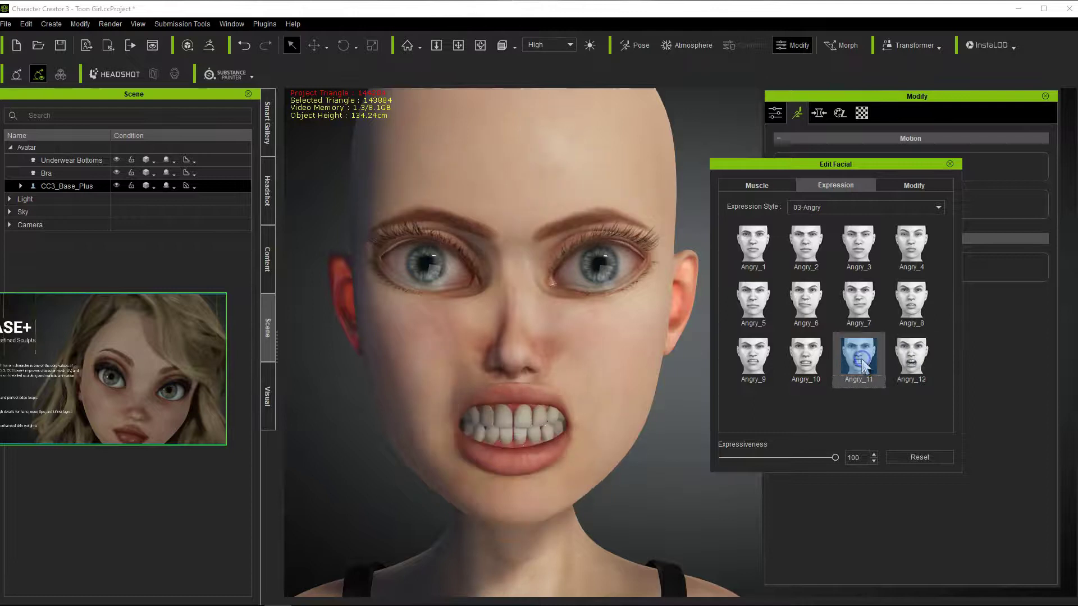
click(804, 360)
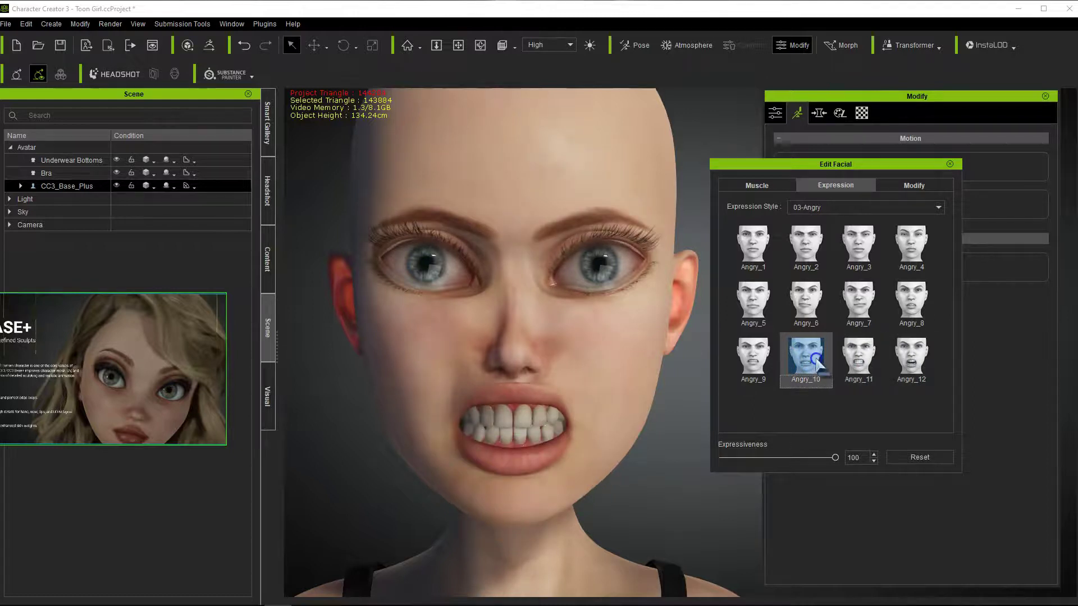
click(761, 359)
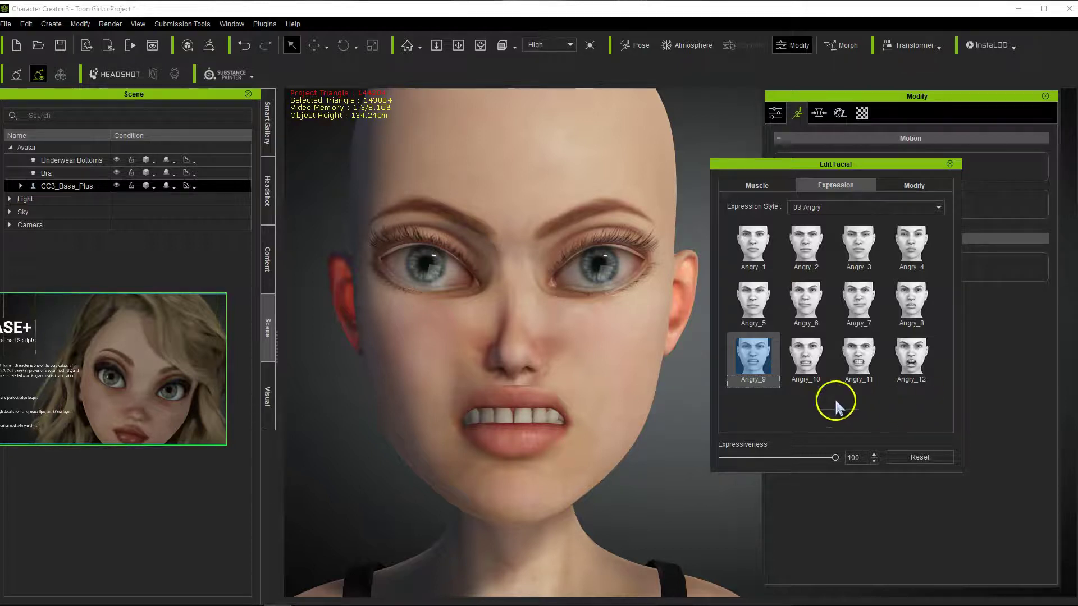
click(910, 457)
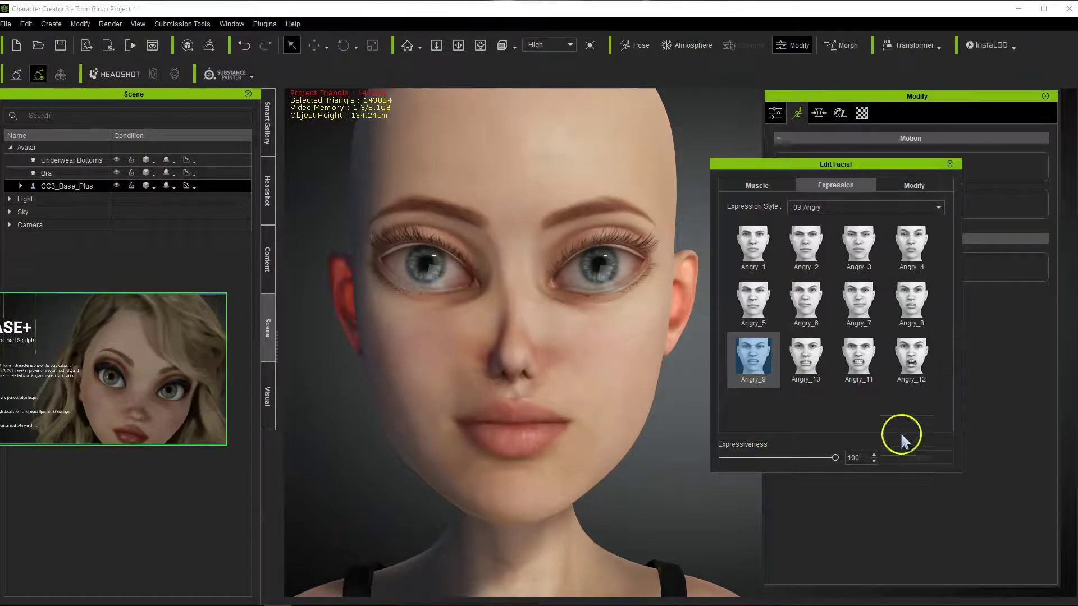
Test jaw movement by selecting the chin area in the facial muscle editor and moving it, and restore the default key.
click(754, 184)
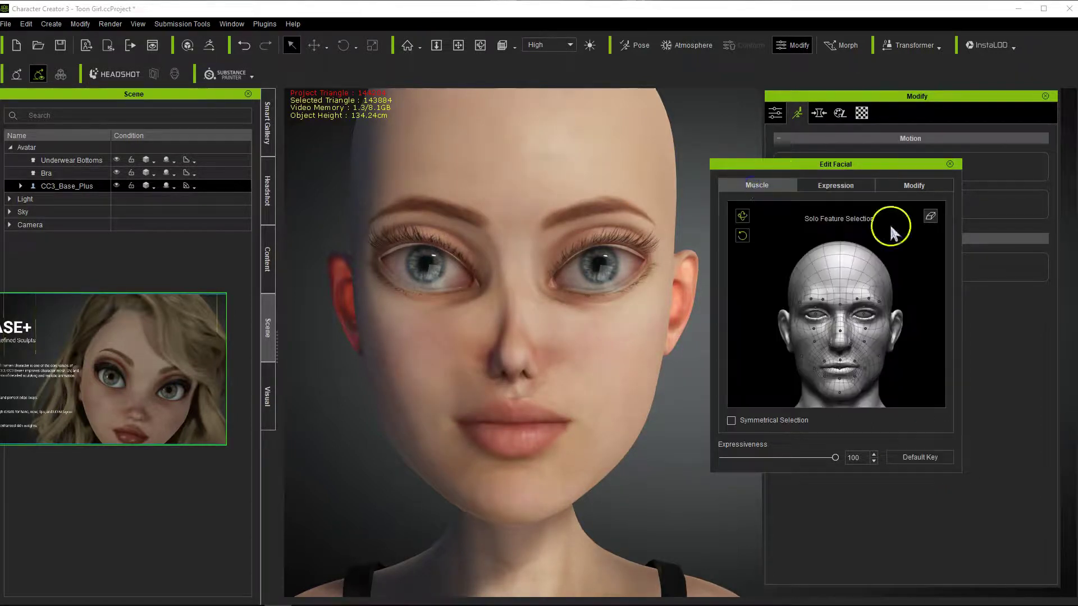
click(846, 386)
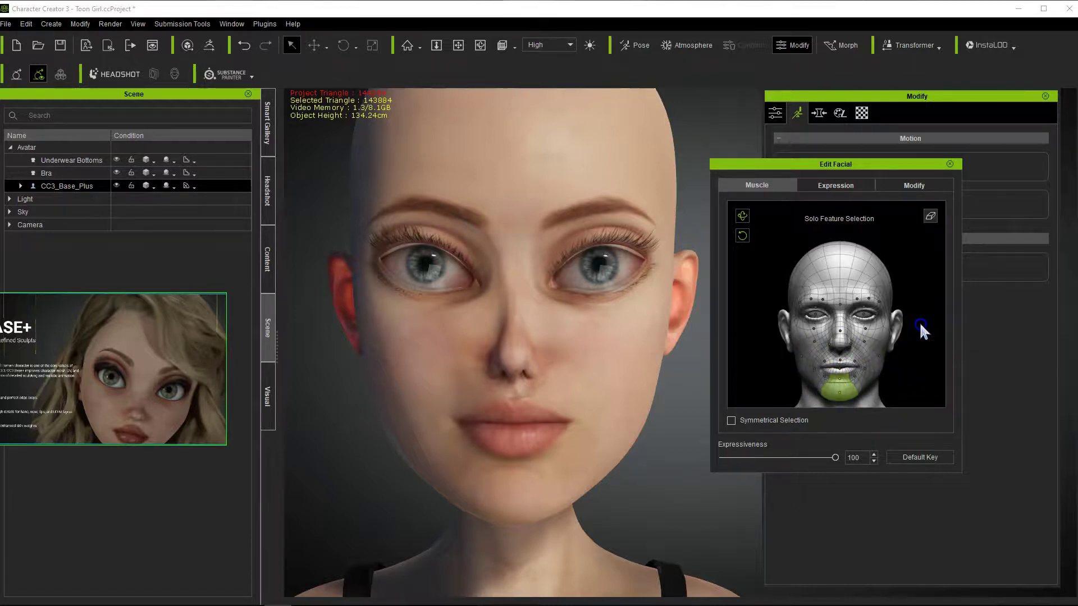
mouse_move(918, 331)
mouse_down()
mouse_move(918, 413)
mouse_move(915, 309)
mouse_move(904, 356)
mouse_move(917, 414)
mouse_move(917, 310)
mouse_move(916, 439)
mouse_move(919, 336)
mouse_up()
click(746, 189)
click(910, 265)
mouse_move(911, 262)
mouse_down()
mouse_move(922, 298)
mouse_move(919, 443)
mouse_move(922, 308)
mouse_move(898, 418)
mouse_move(921, 306)
mouse_move(888, 545)
mouse_move(922, 271)
mouse_up()
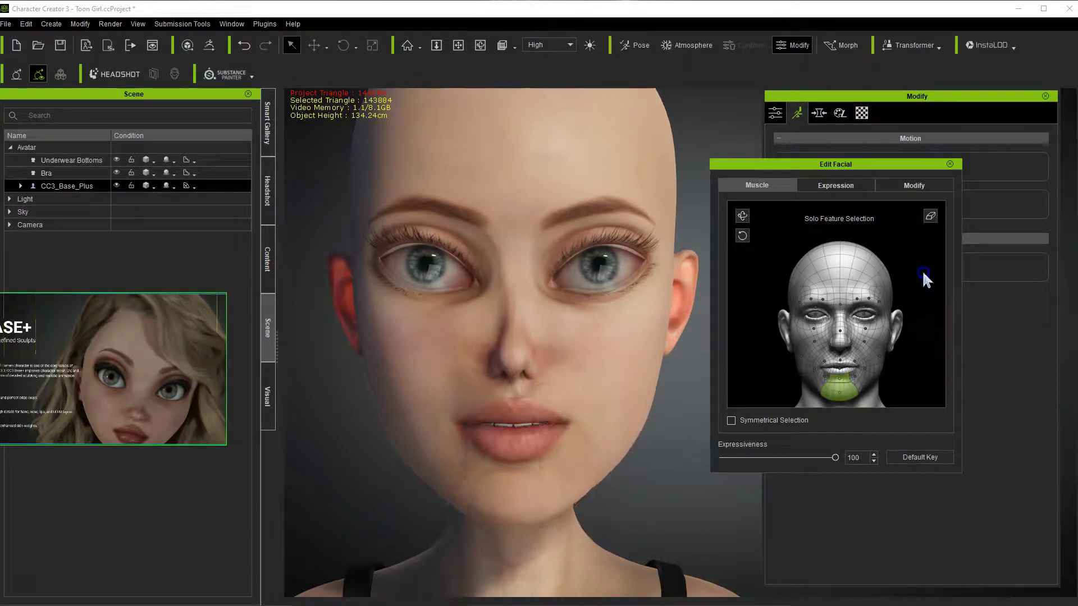
click(907, 458)
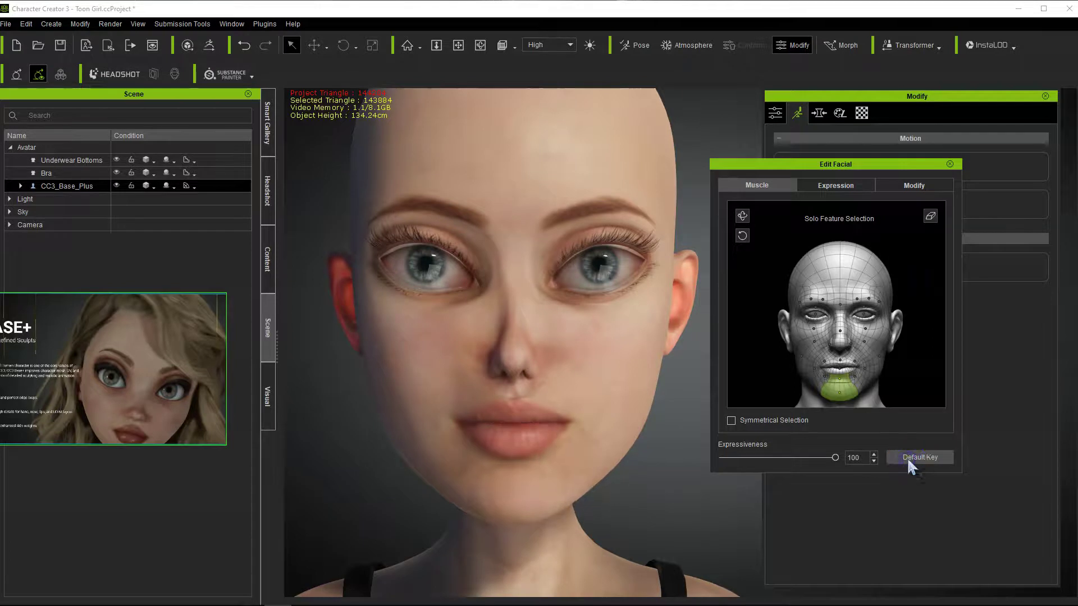
Clear the muscle selection, select the upper and lower lid areas of both eyes, and test moving them together.
click(930, 216)
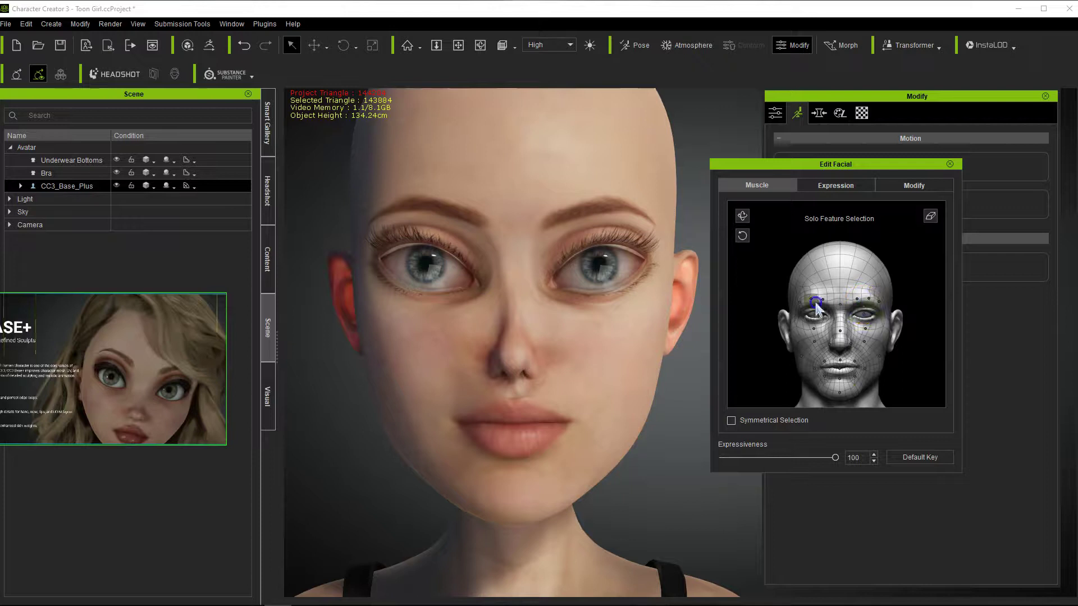
click(867, 317)
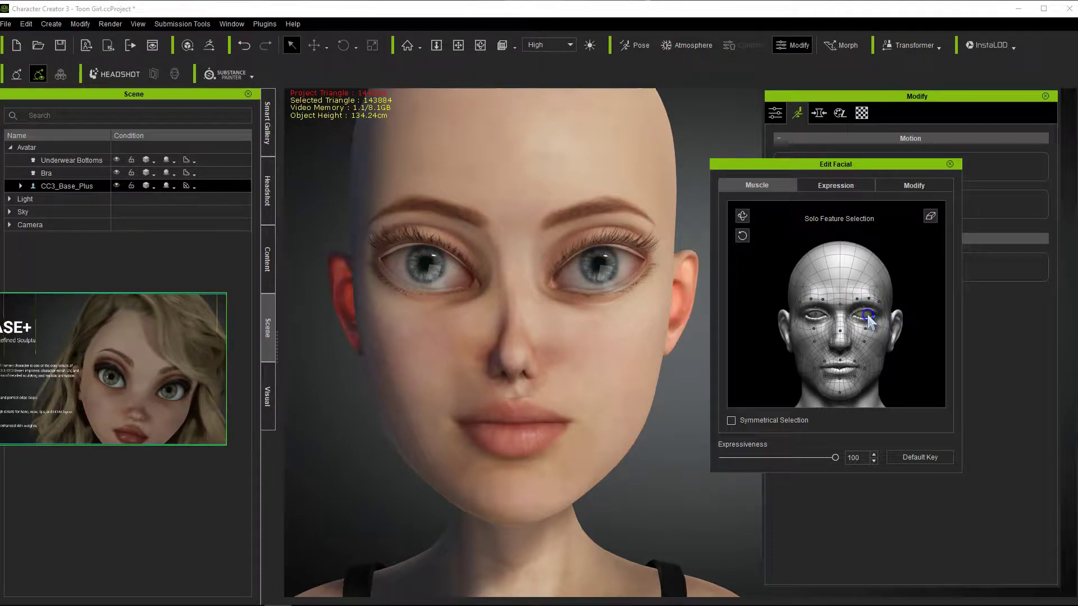
ctrl+click(820, 316)
click(815, 309)
ctrl+click(858, 310)
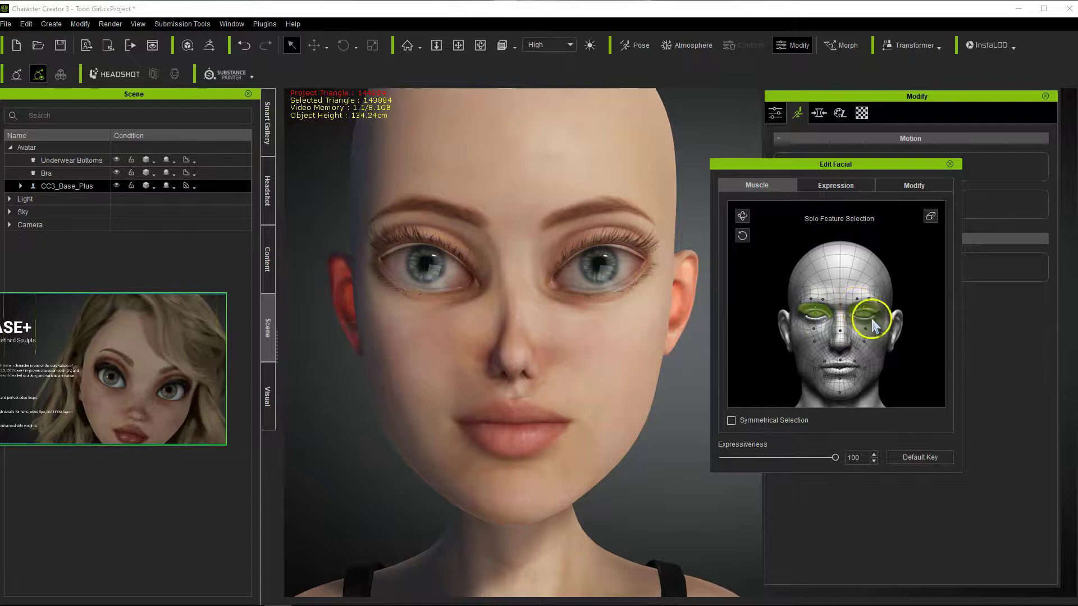
click(823, 324)
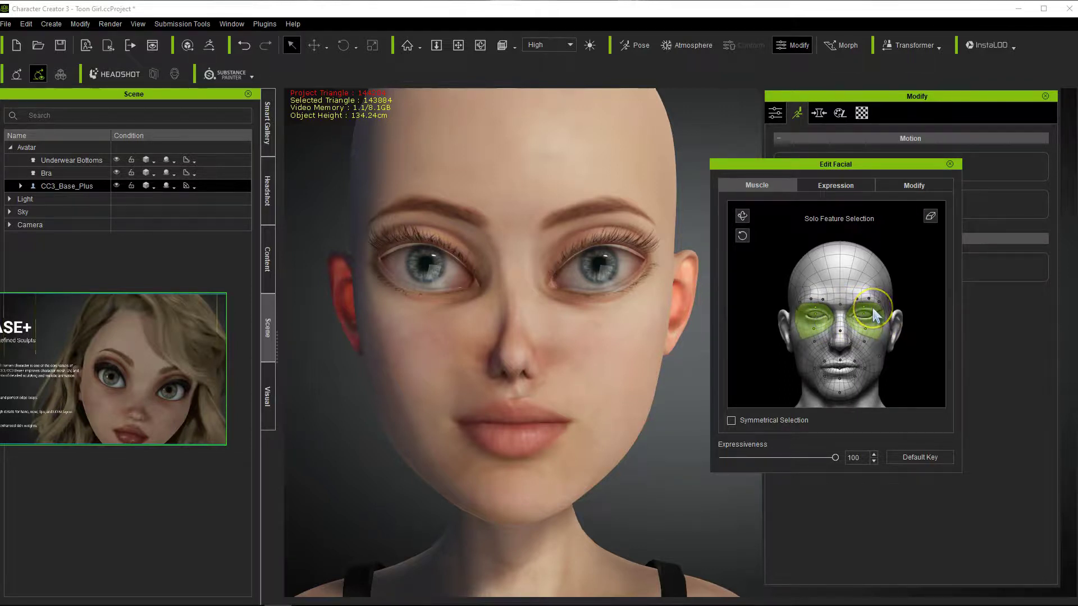
drag(920, 335, 908, 303)
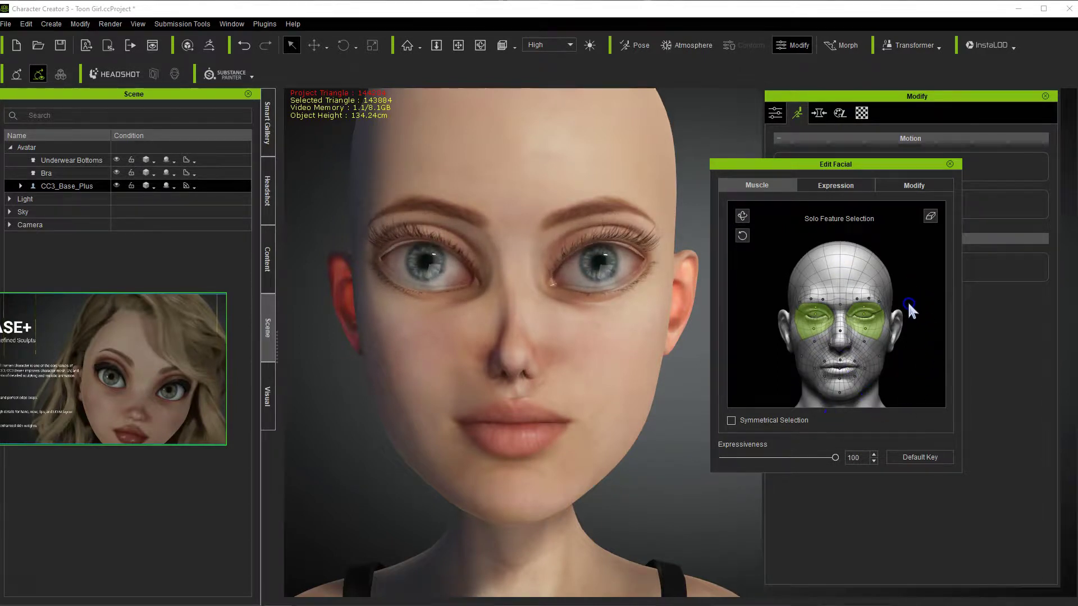
Clear the muscle selection, select both eyeballs and test their gaze movement together, and restore the default key.
click(930, 216)
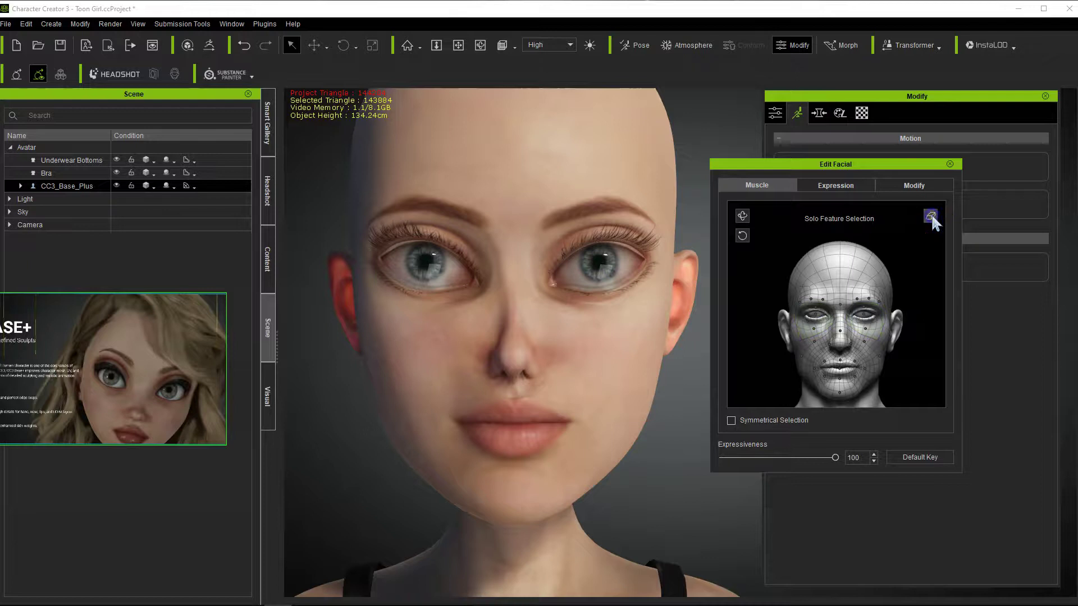
click(814, 315)
ctrl+click(866, 313)
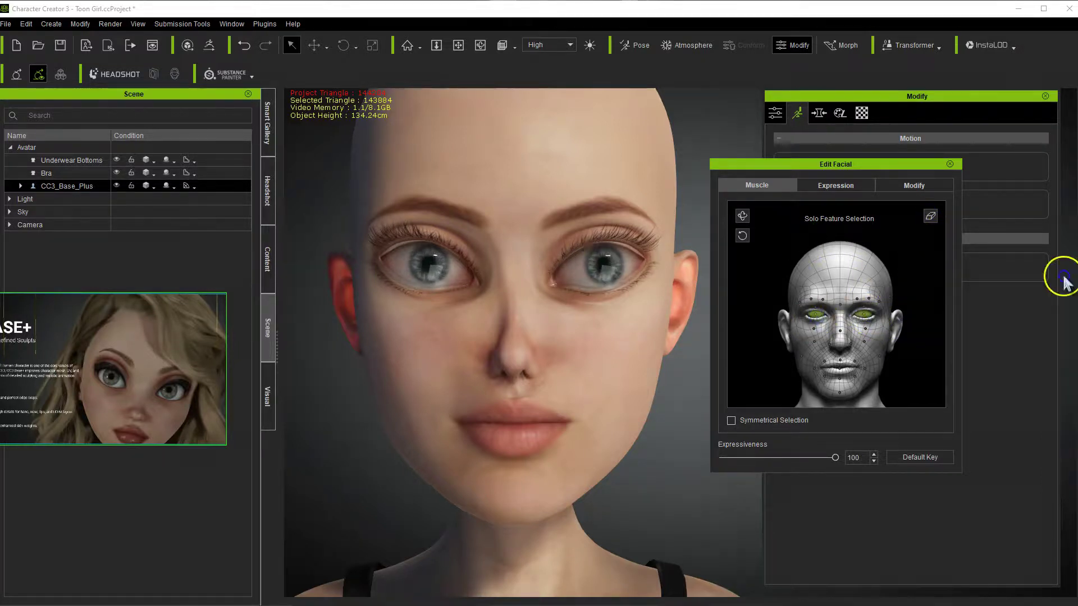
drag(340, 487, 384, 545)
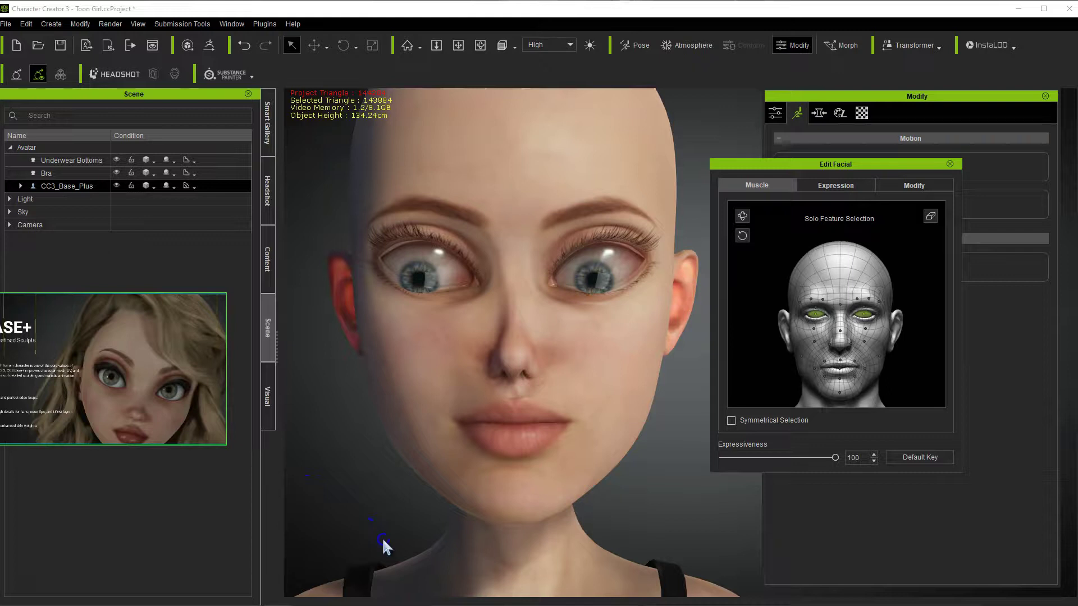
drag(384, 545, 700, 570)
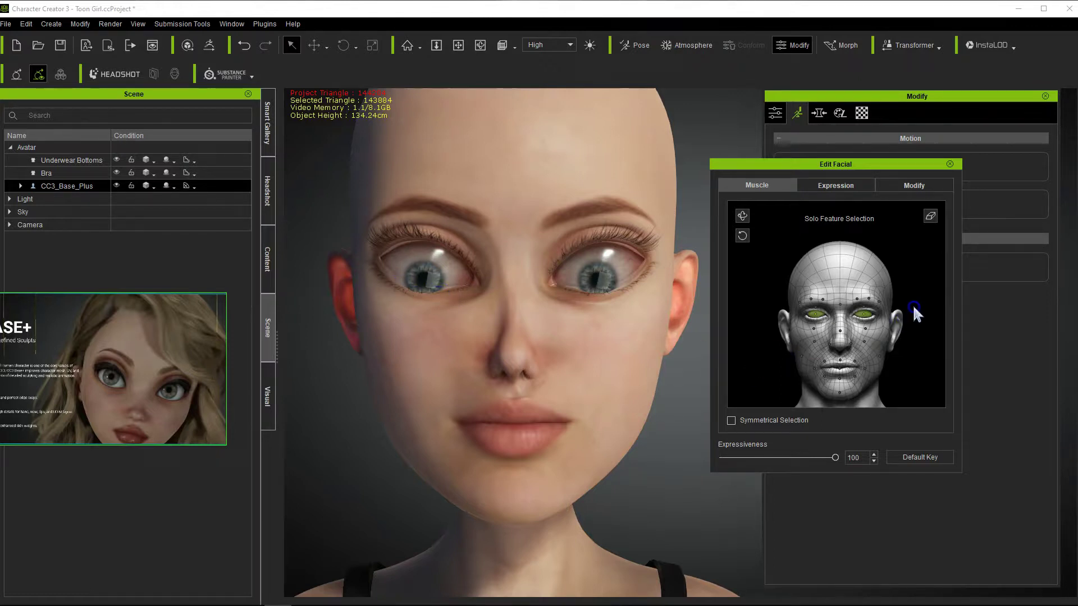
click(924, 451)
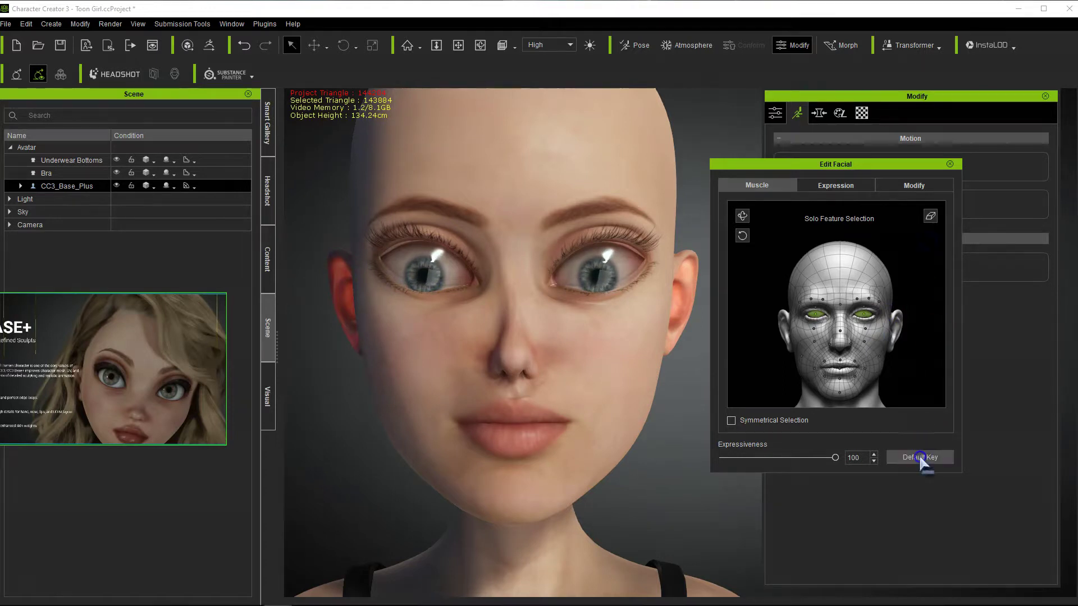
click(930, 216)
click(938, 334)
click(871, 247)
Switch the expression style to 07-Others and test the face with the presets Wink_1, Suck_2 and Suck_1.
click(860, 186)
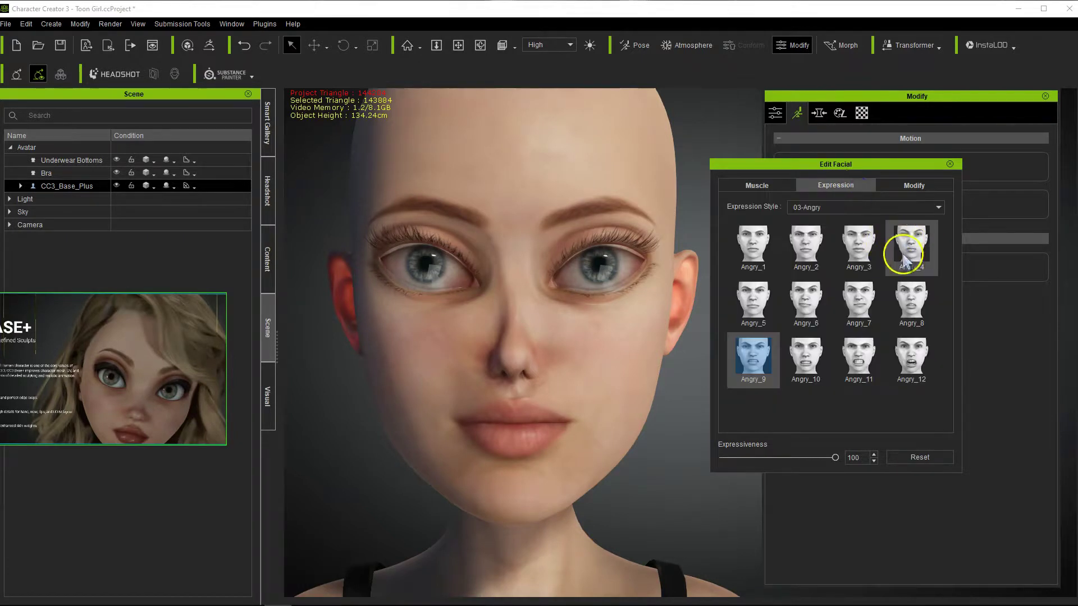
click(847, 209)
click(839, 272)
click(927, 374)
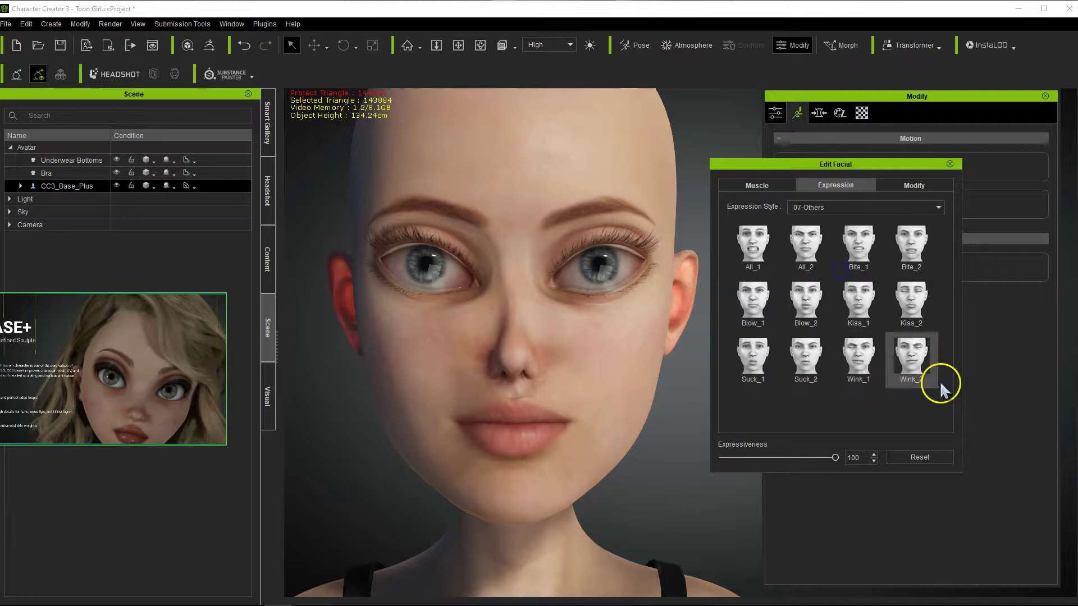
click(857, 363)
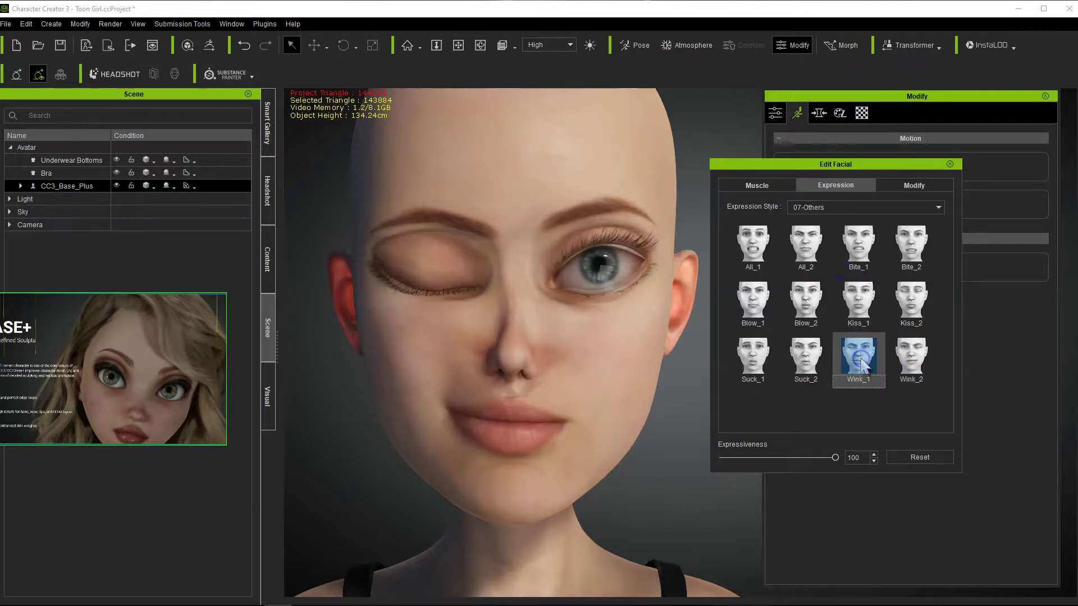
click(804, 359)
click(755, 364)
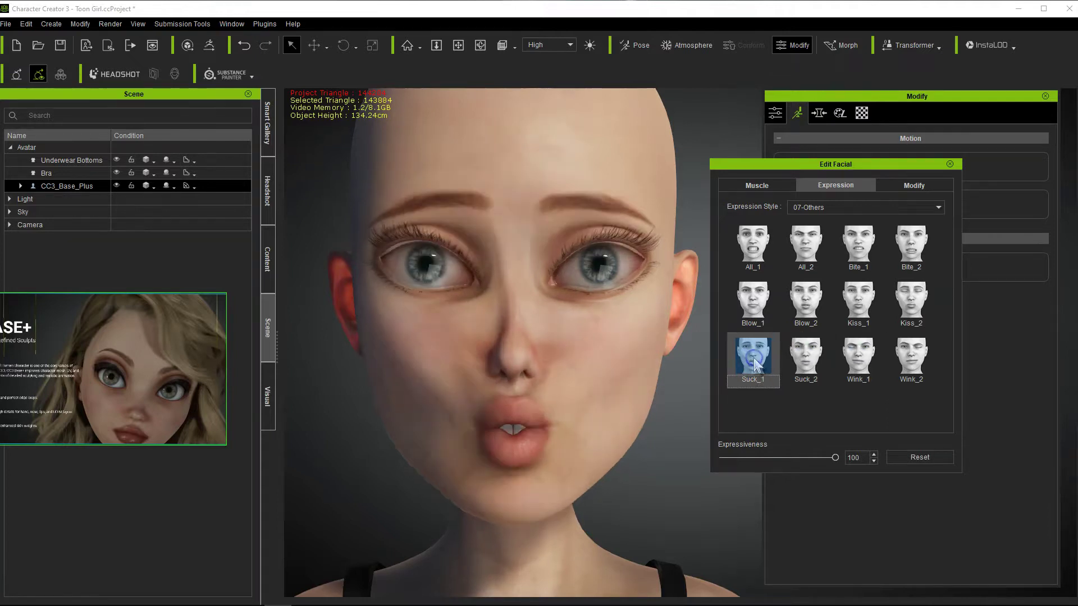
Test the puffed and puckered mouth shapes with the presets Blow_1, Blow_2, Kiss_1 and Kiss_2.
click(749, 306)
click(807, 303)
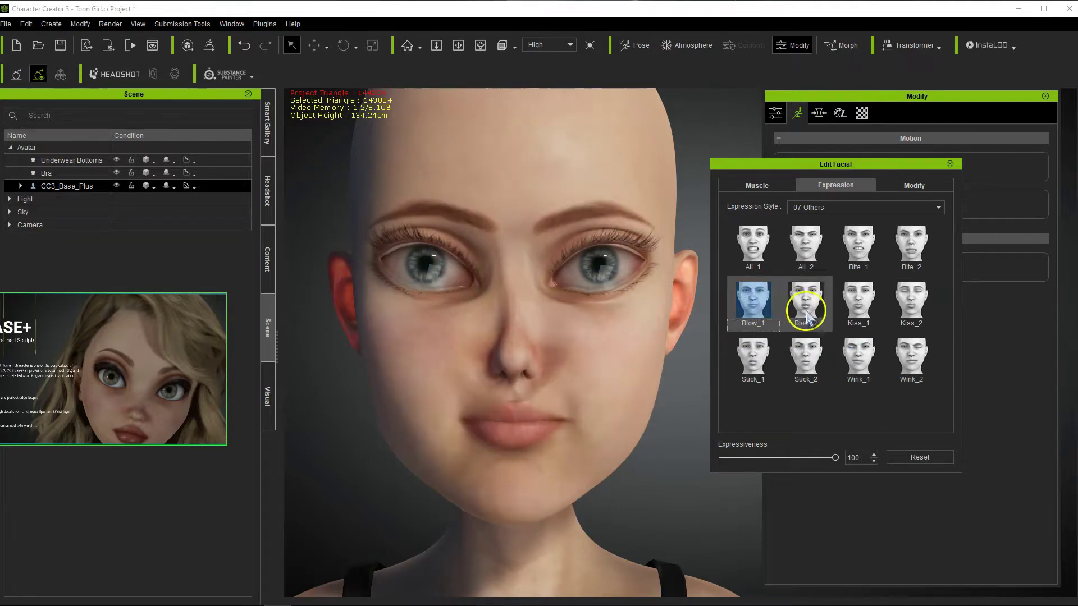
click(862, 306)
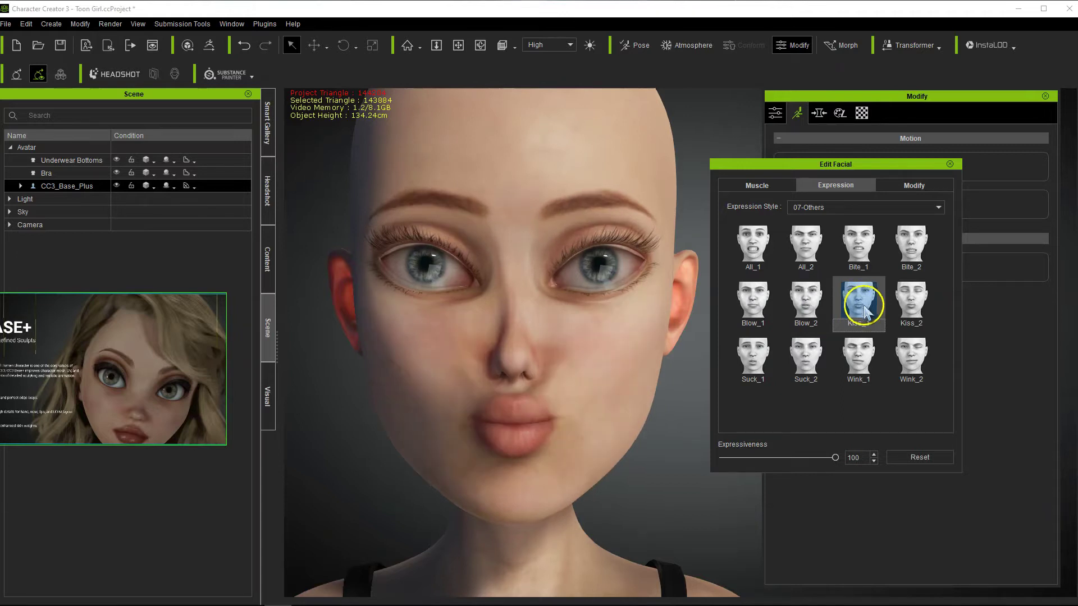
click(912, 303)
Test the presets Bite_2, Bite_1, All_2 and All_1 on the face, and reset the expression.
click(913, 259)
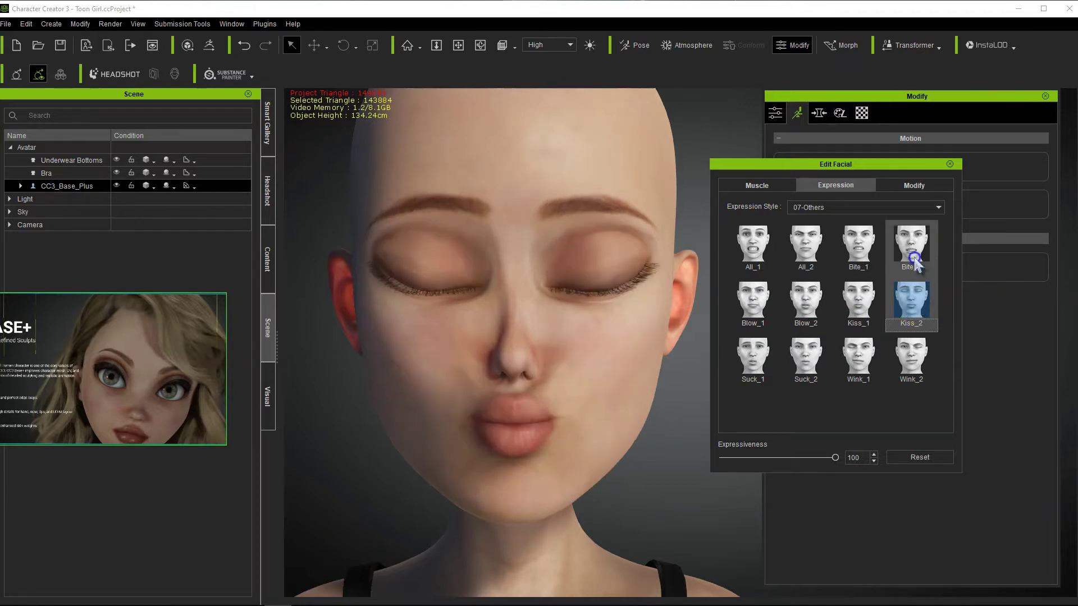
click(868, 258)
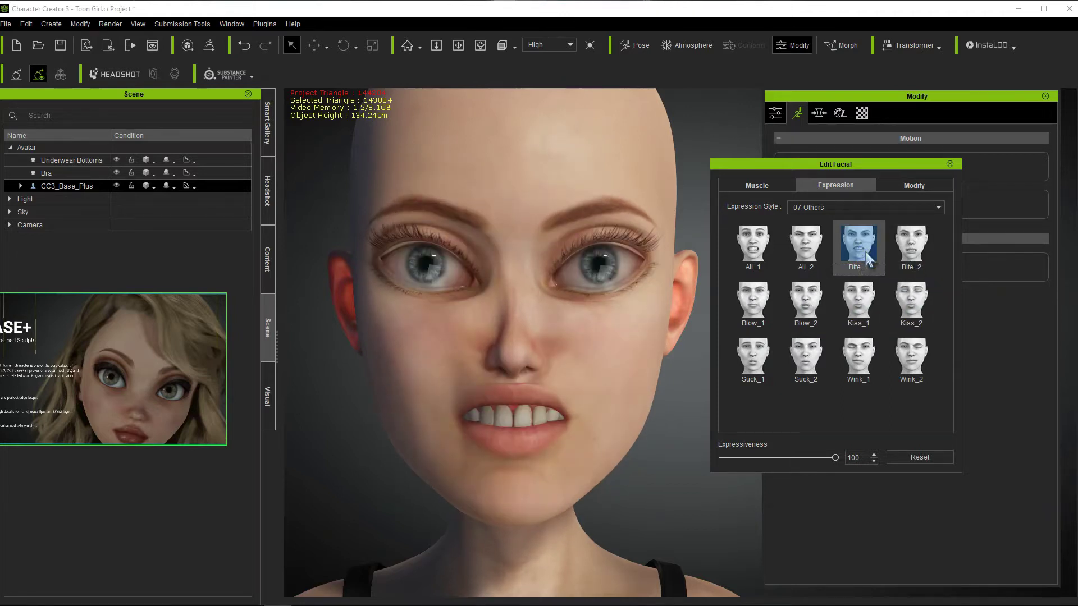
click(814, 248)
click(752, 253)
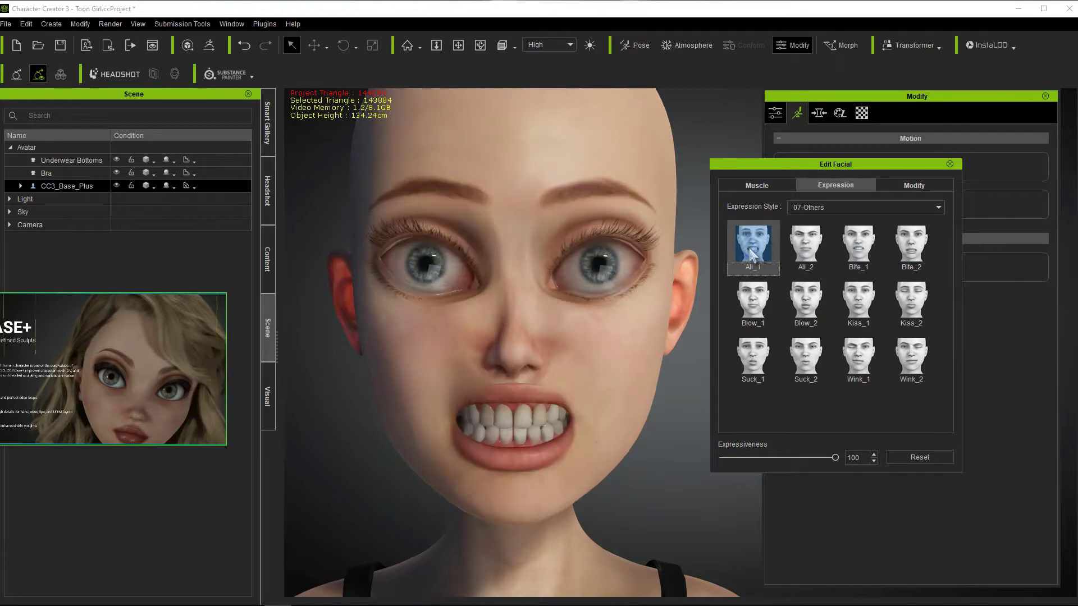
click(914, 457)
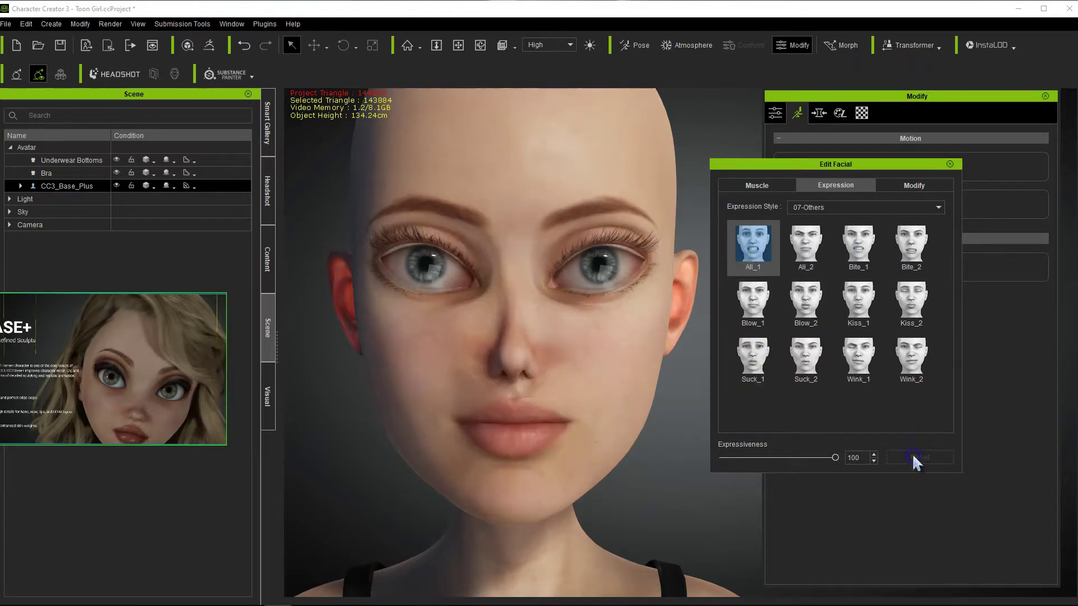